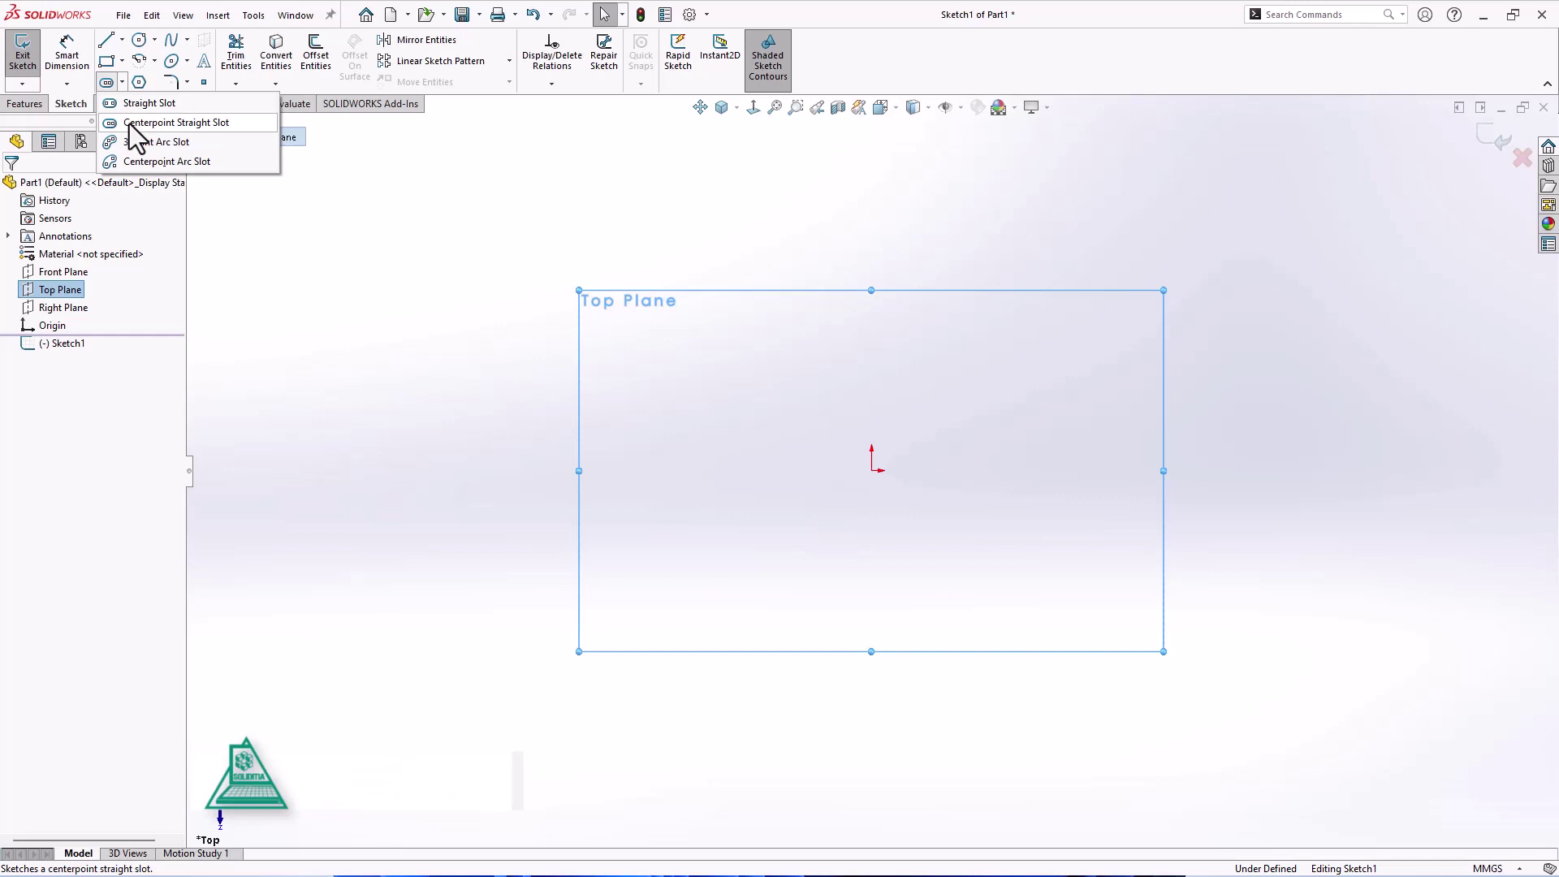
Step: Sketch a horizontal centerpoint straight slot centered on the origin, about 97 mm between arc centers and about 26 mm wide
{"action": "left_click", "coordinate": [129, 123]}
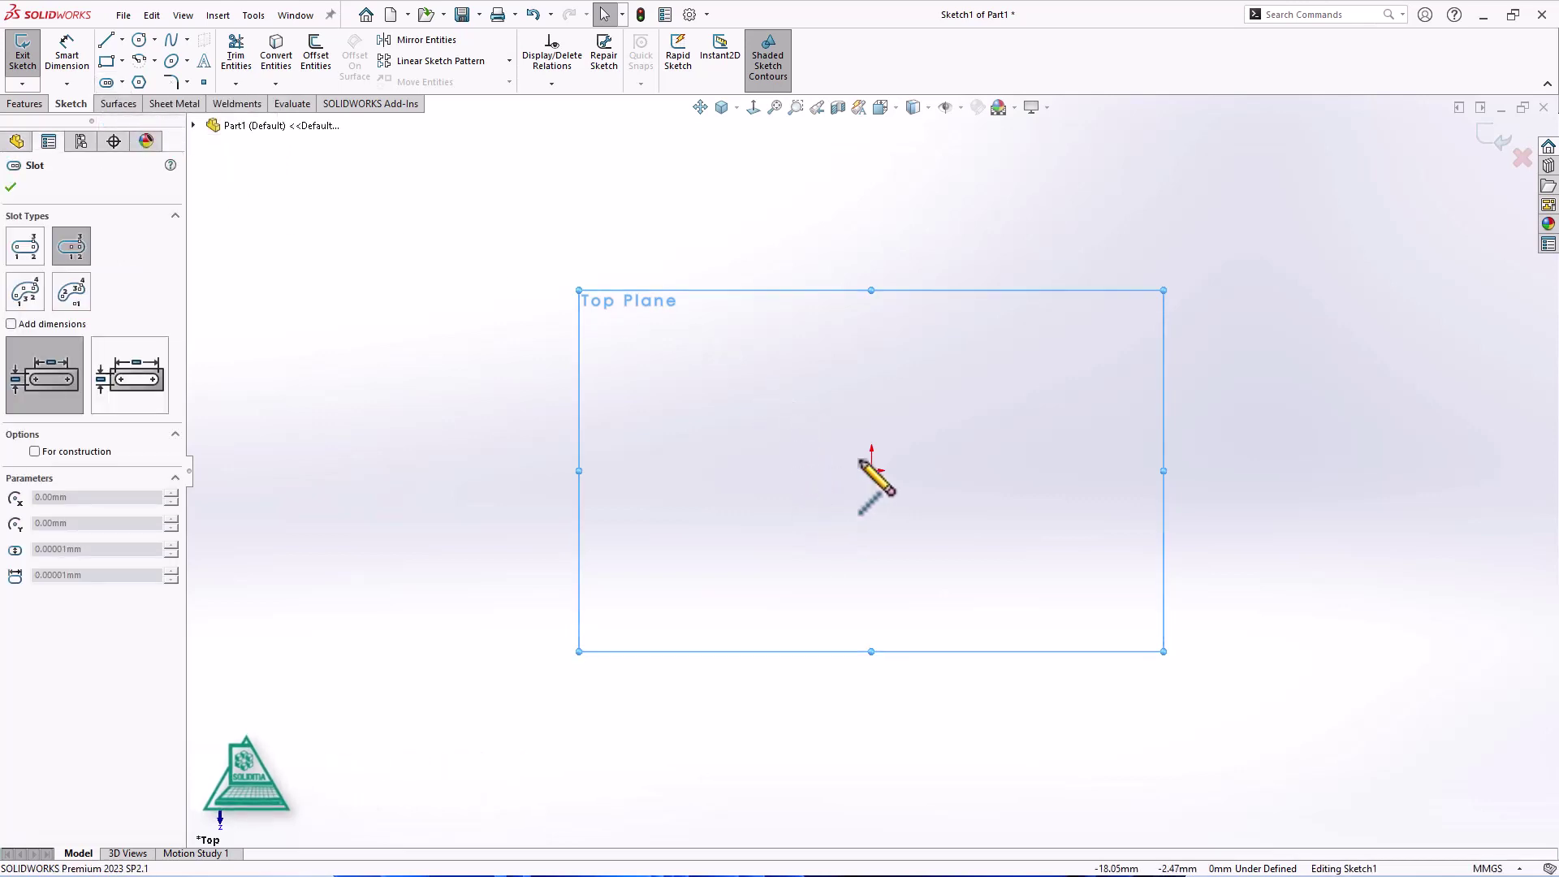
{"action": "left_click", "coordinate": [872, 471]}
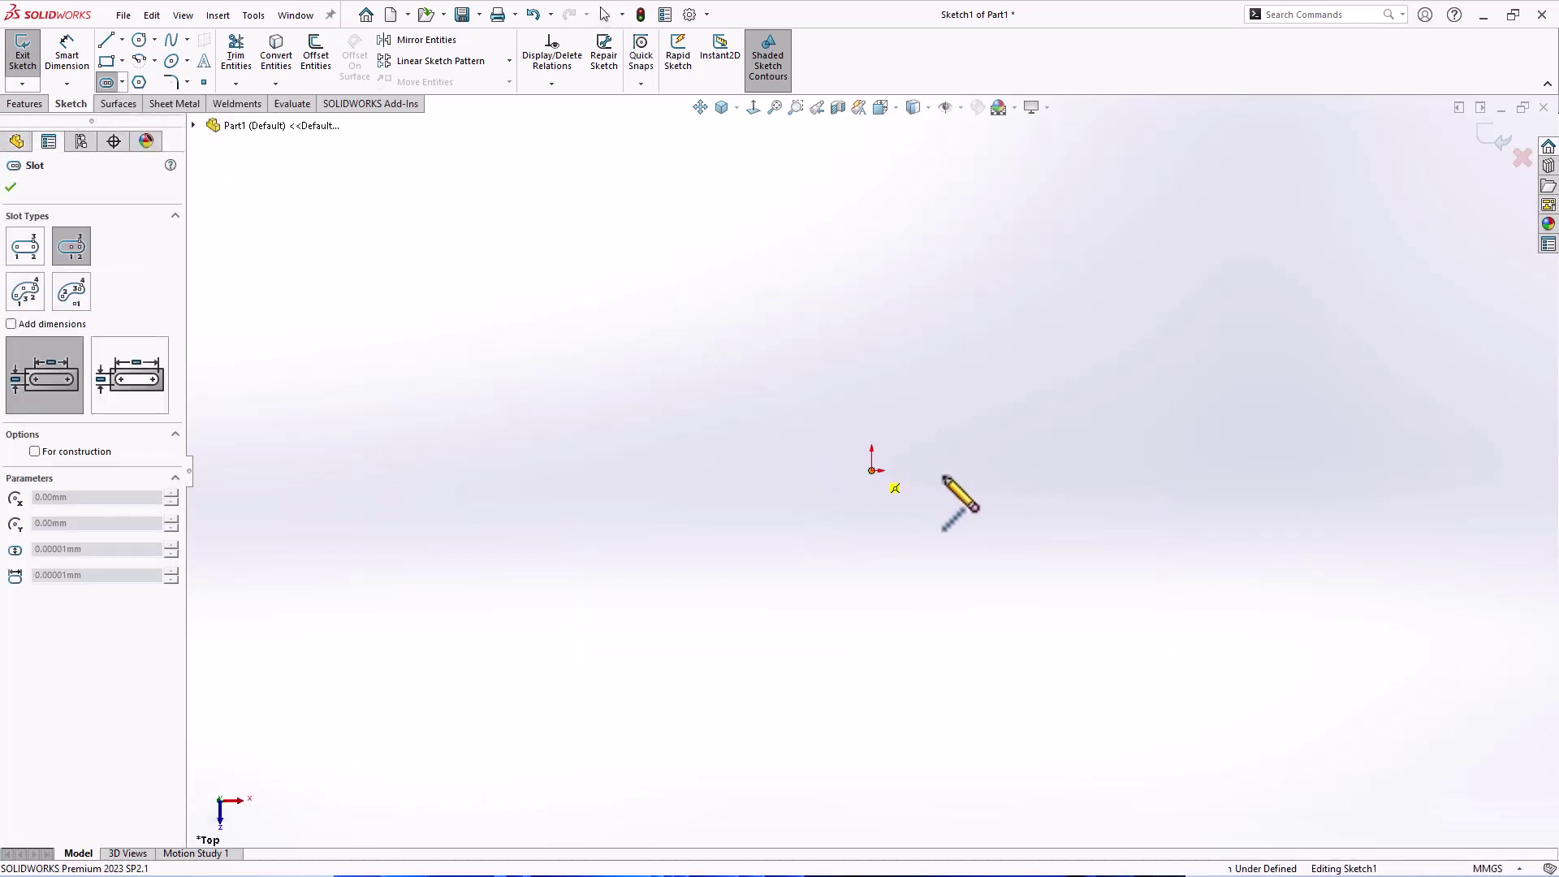
{"action": "left_click", "coordinate": [1030, 459]}
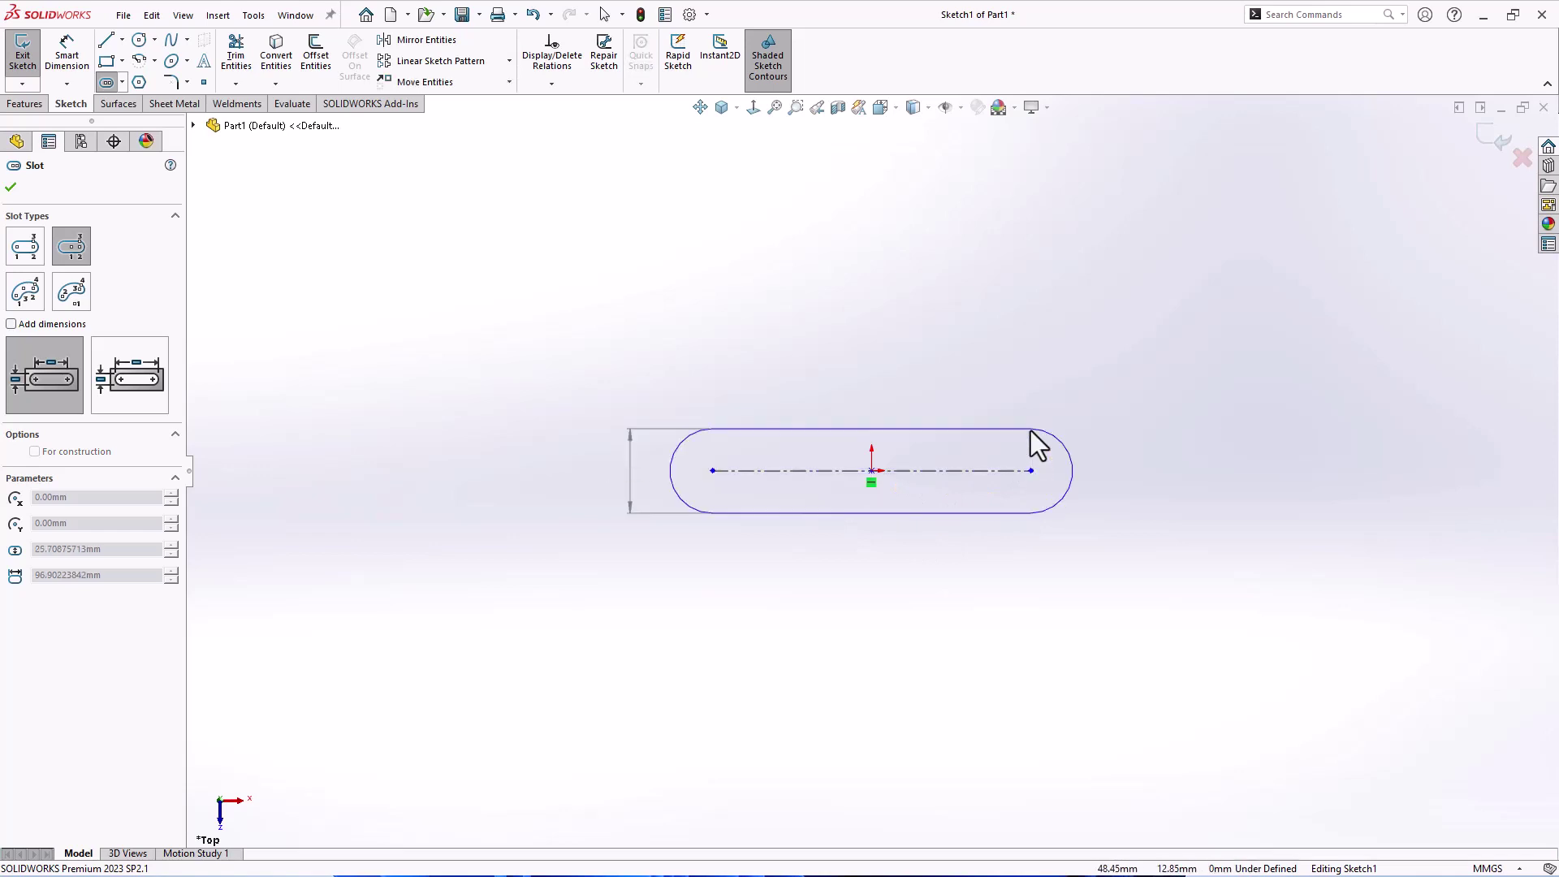
{"action": "left_click", "coordinate": [1029, 431]}
Step: Dimension the slot's left end arc with a radius of 20 mm
{"action": "right_click_drag", "start_coordinate": [888, 677], "coordinate": [893, 692]}
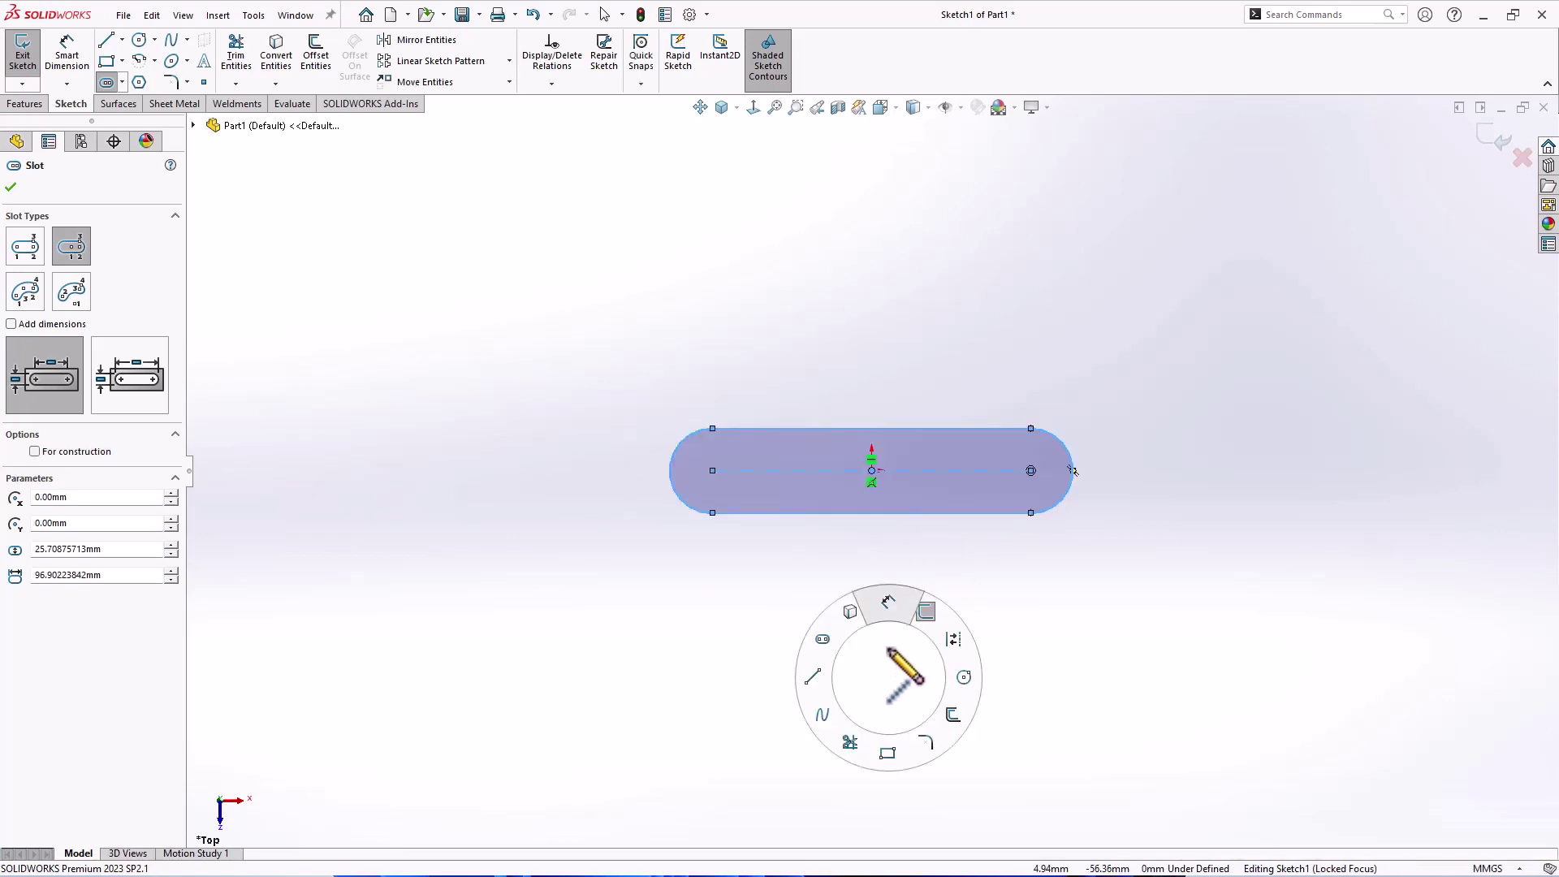
{"action": "right_click_drag", "start_coordinate": [888, 617], "coordinate": [888, 605]}
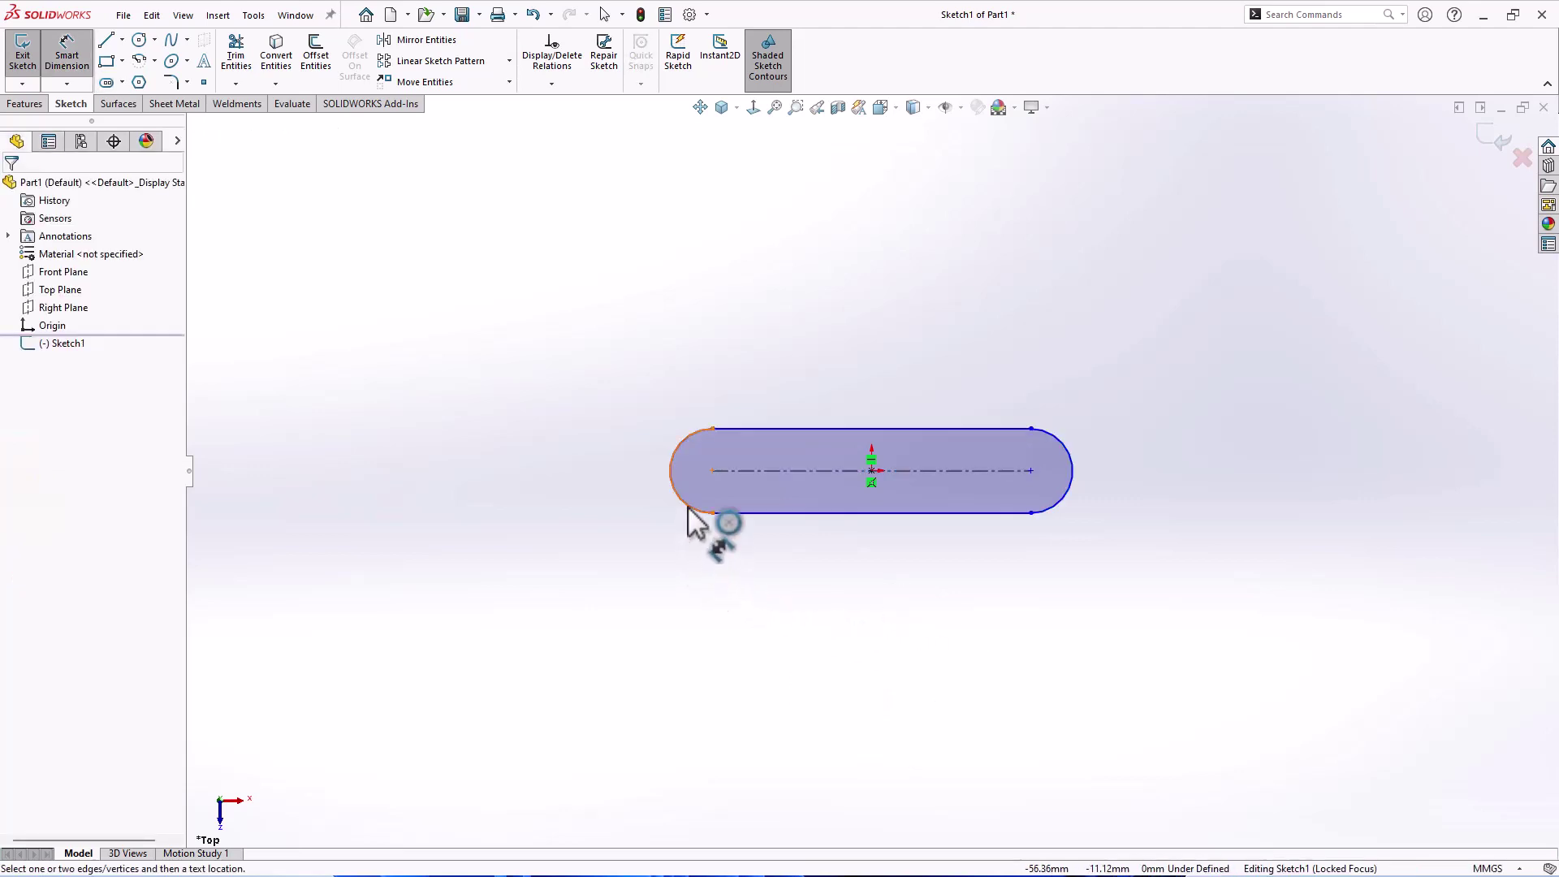
{"action": "left_click", "coordinate": [687, 508]}
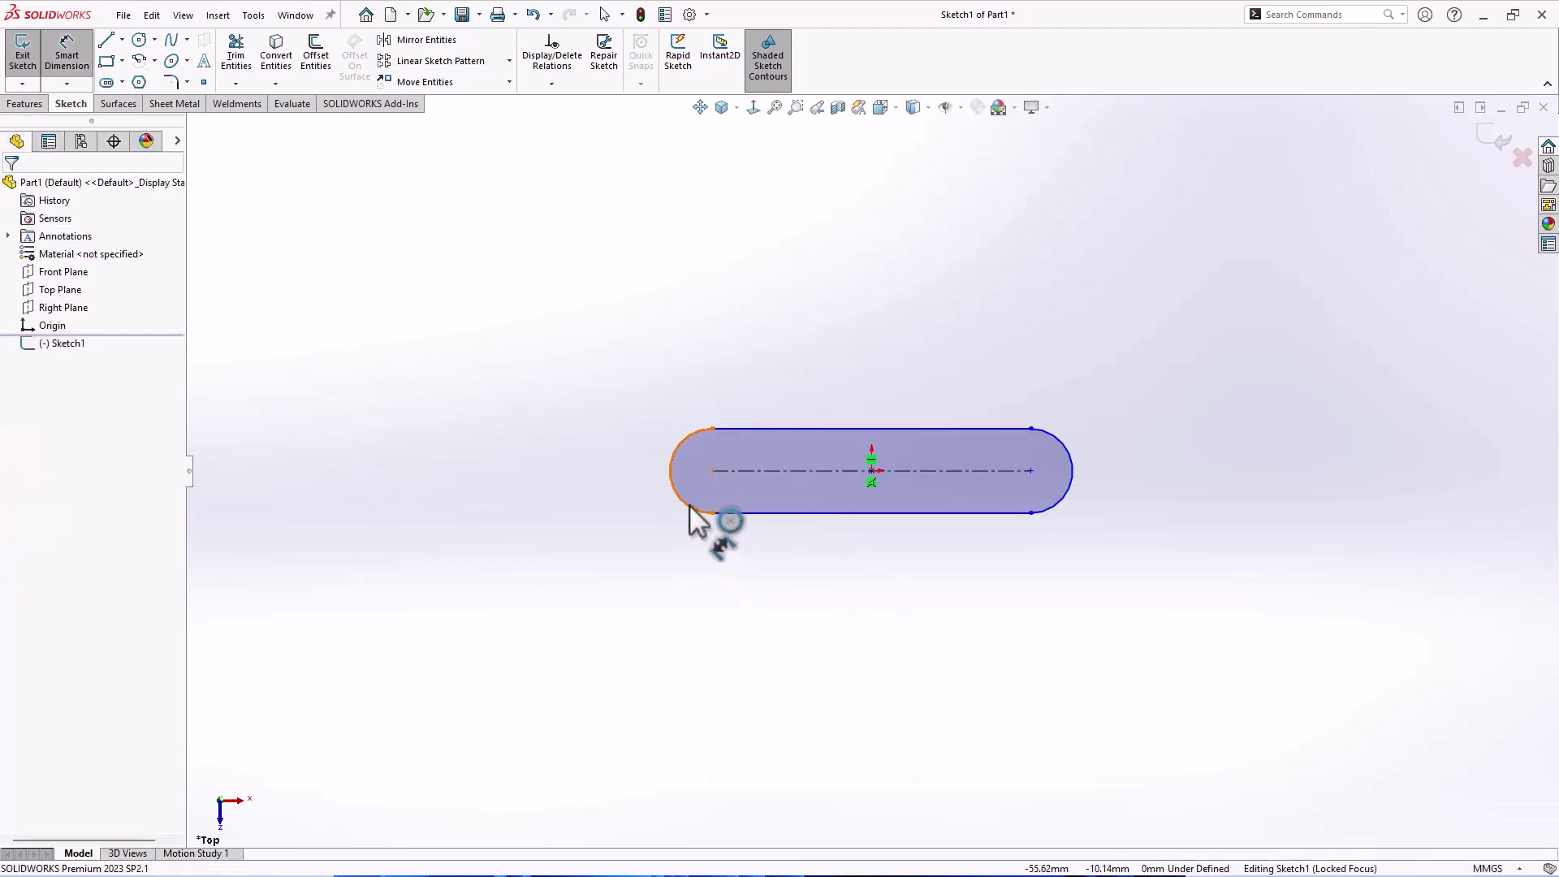
{"action": "left_click", "coordinate": [592, 508]}
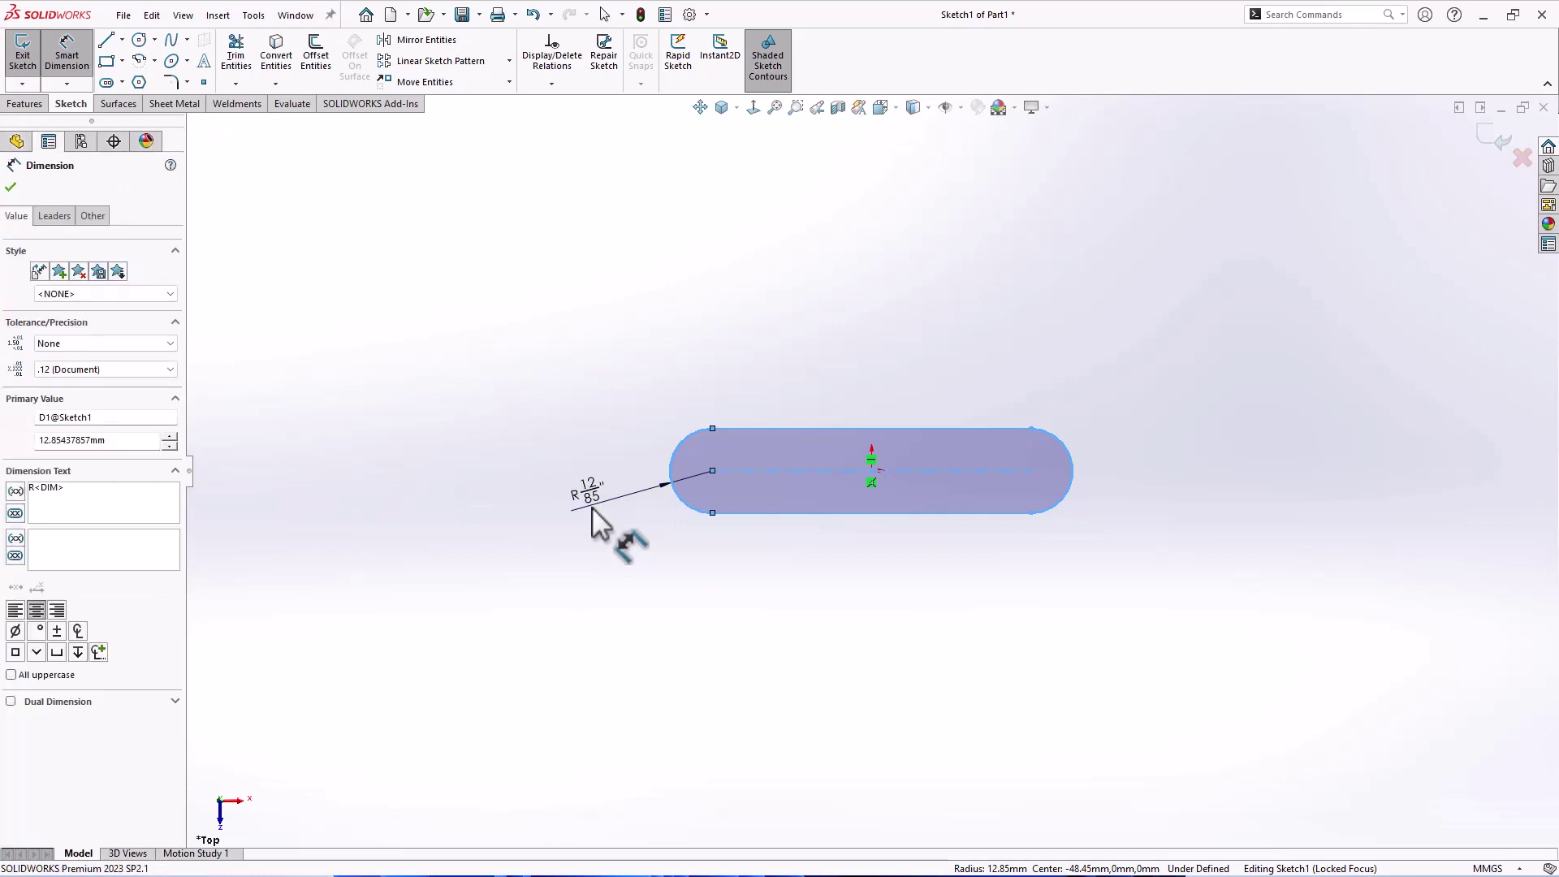
{"action": "type", "text": "10"}
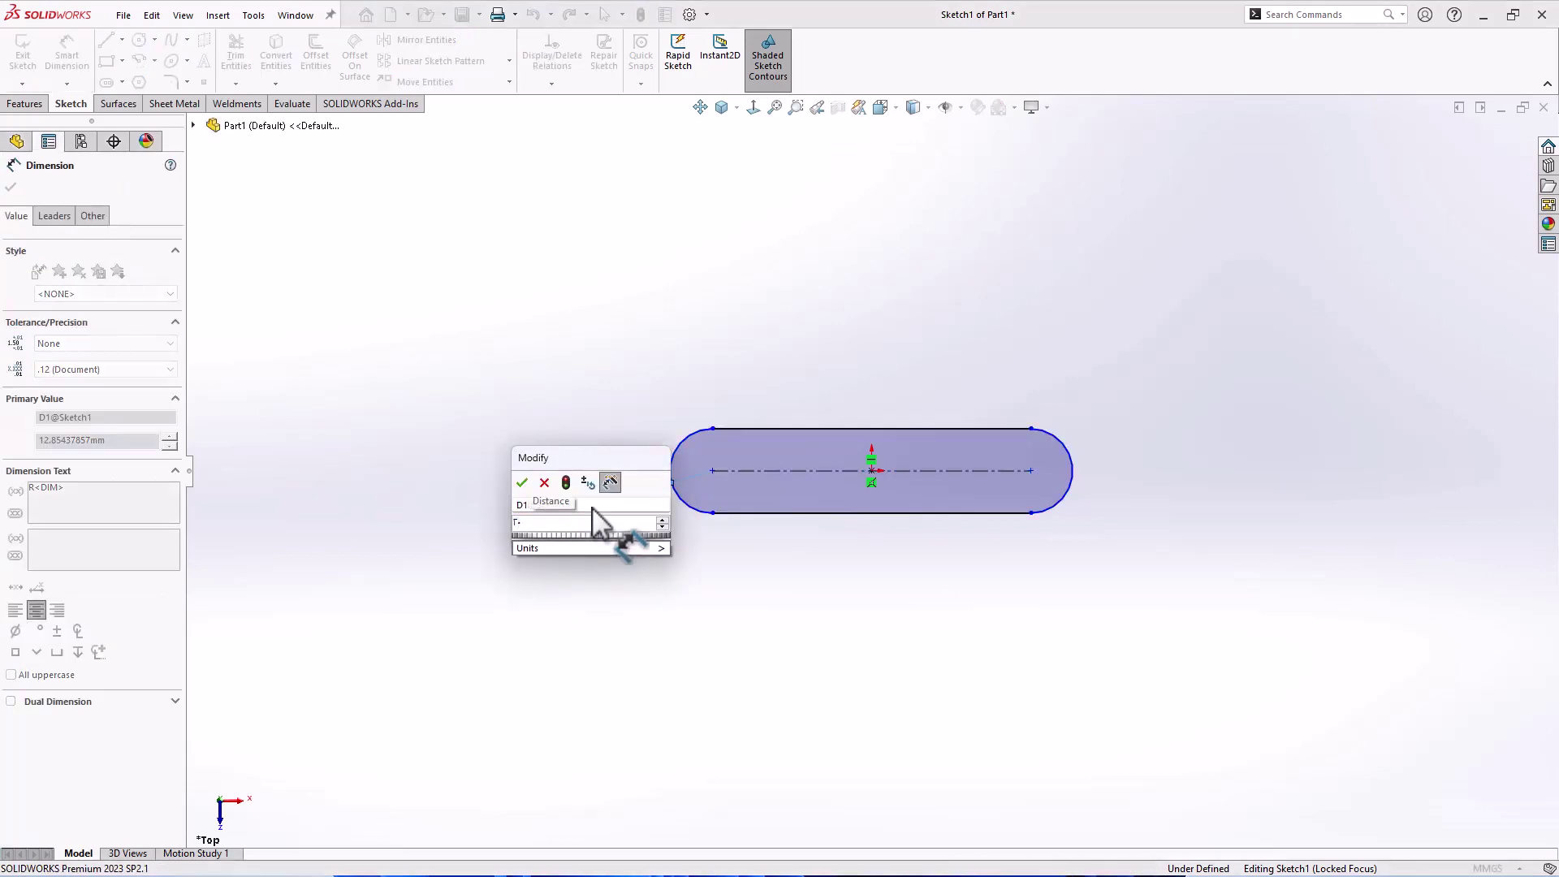
{"action": "key", "text": "Return"}
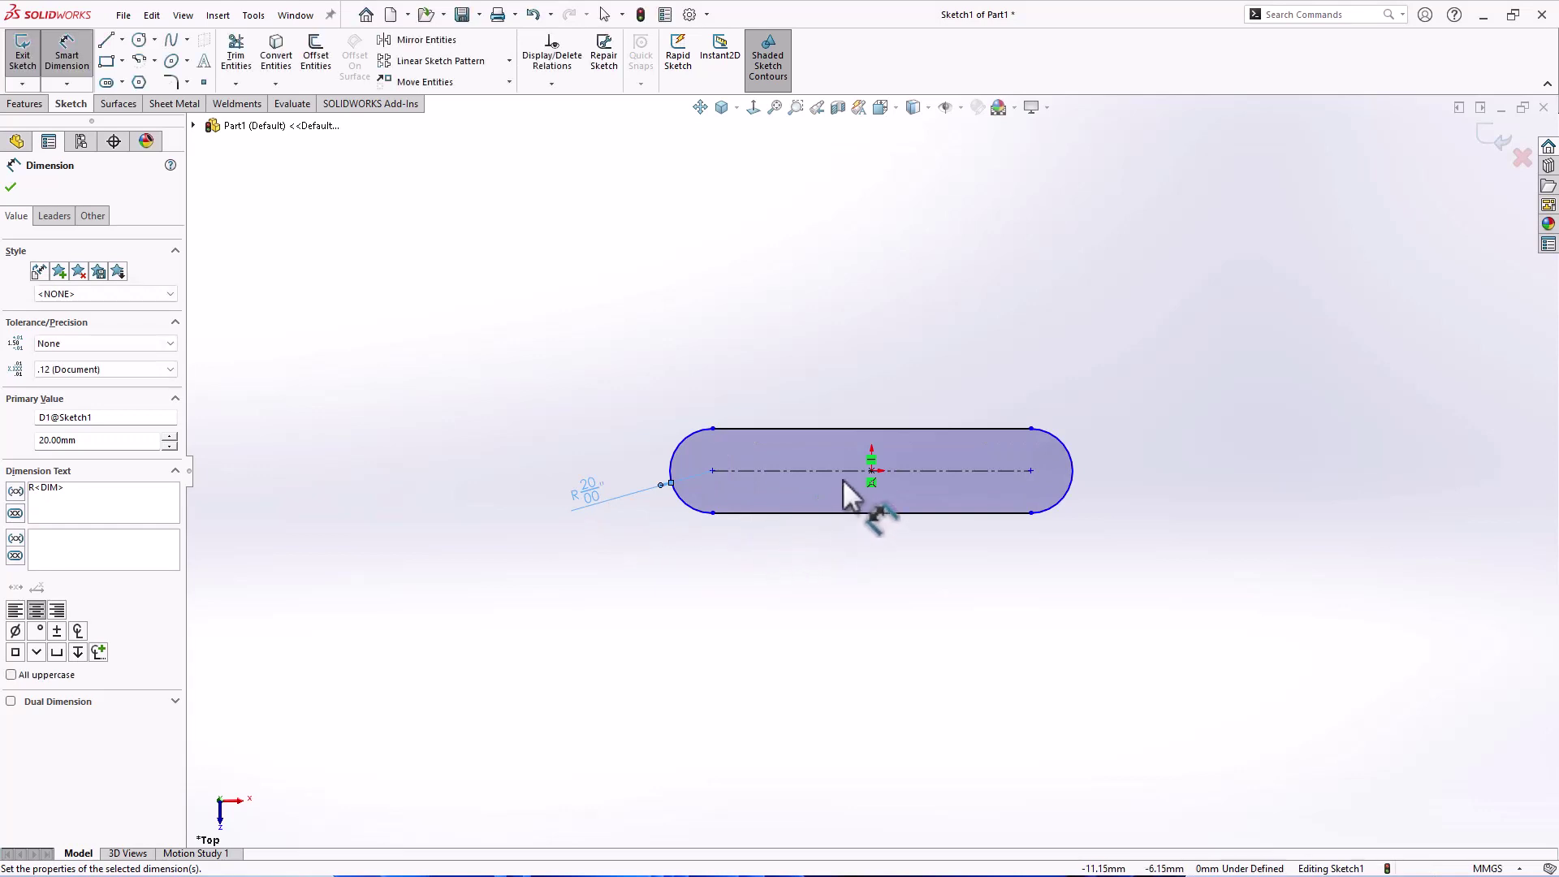
Step: Draw a circle about 24 mm in diameter centered on the slot's left arc center
{"action": "scroll", "coordinate": [841, 479], "scroll_direction": "down", "scroll_amount": 1}
{"action": "scroll", "coordinate": [843, 479], "scroll_direction": "down", "scroll_amount": 2}
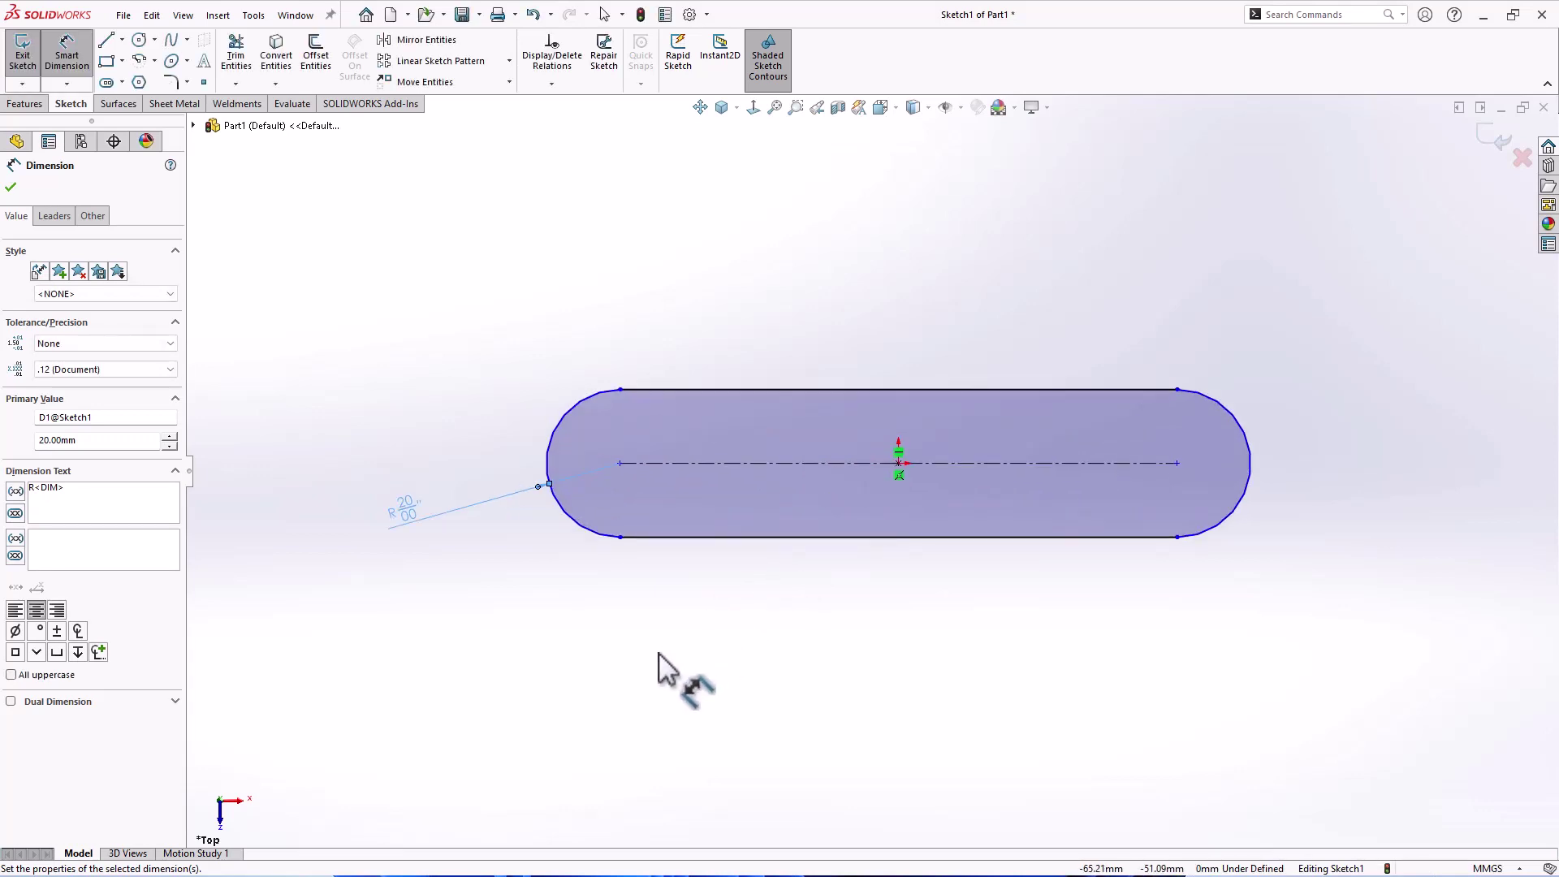
{"action": "right_click_drag", "start_coordinate": [659, 658], "coordinate": [737, 656]}
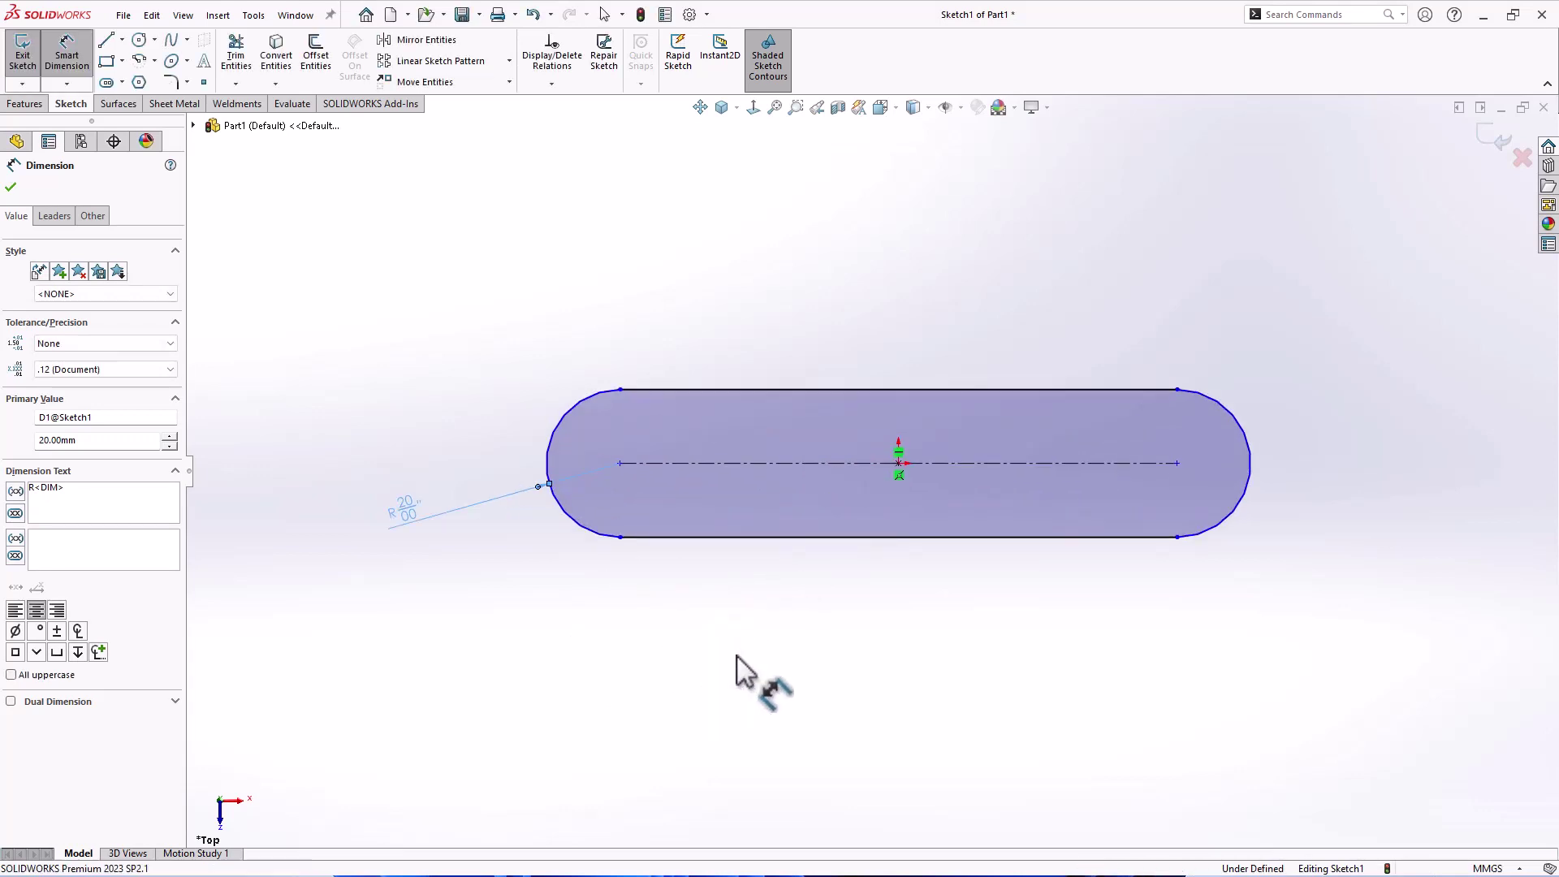
{"action": "left_click", "coordinate": [621, 464]}
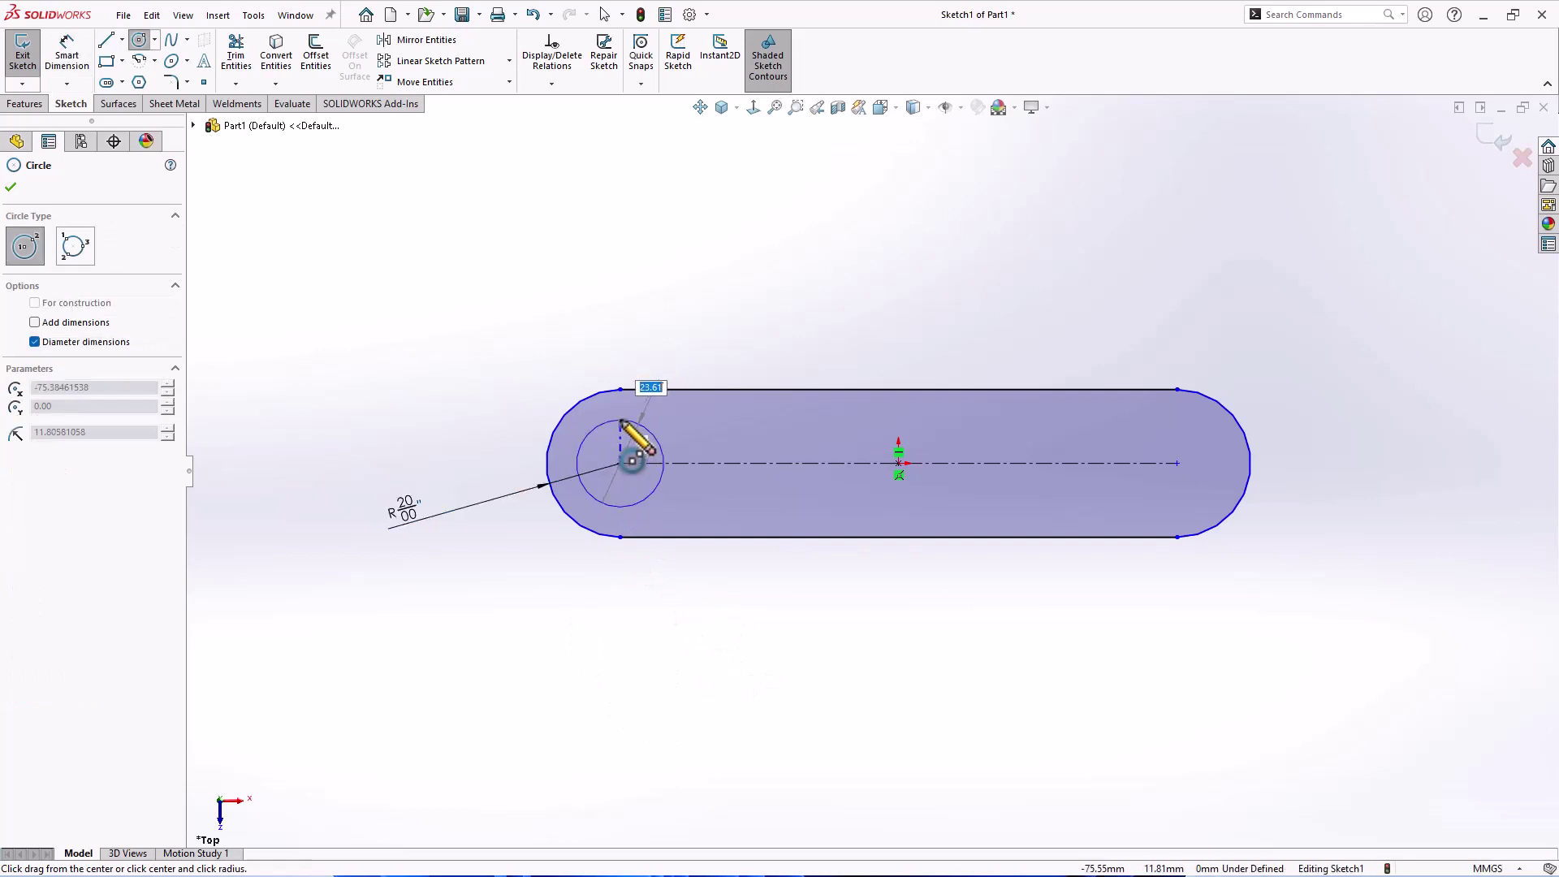
{"action": "left_click", "coordinate": [621, 422]}
Step: Dimension the circle's diameter at 10 mm
{"action": "right_click_drag", "start_coordinate": [592, 650], "coordinate": [574, 584]}
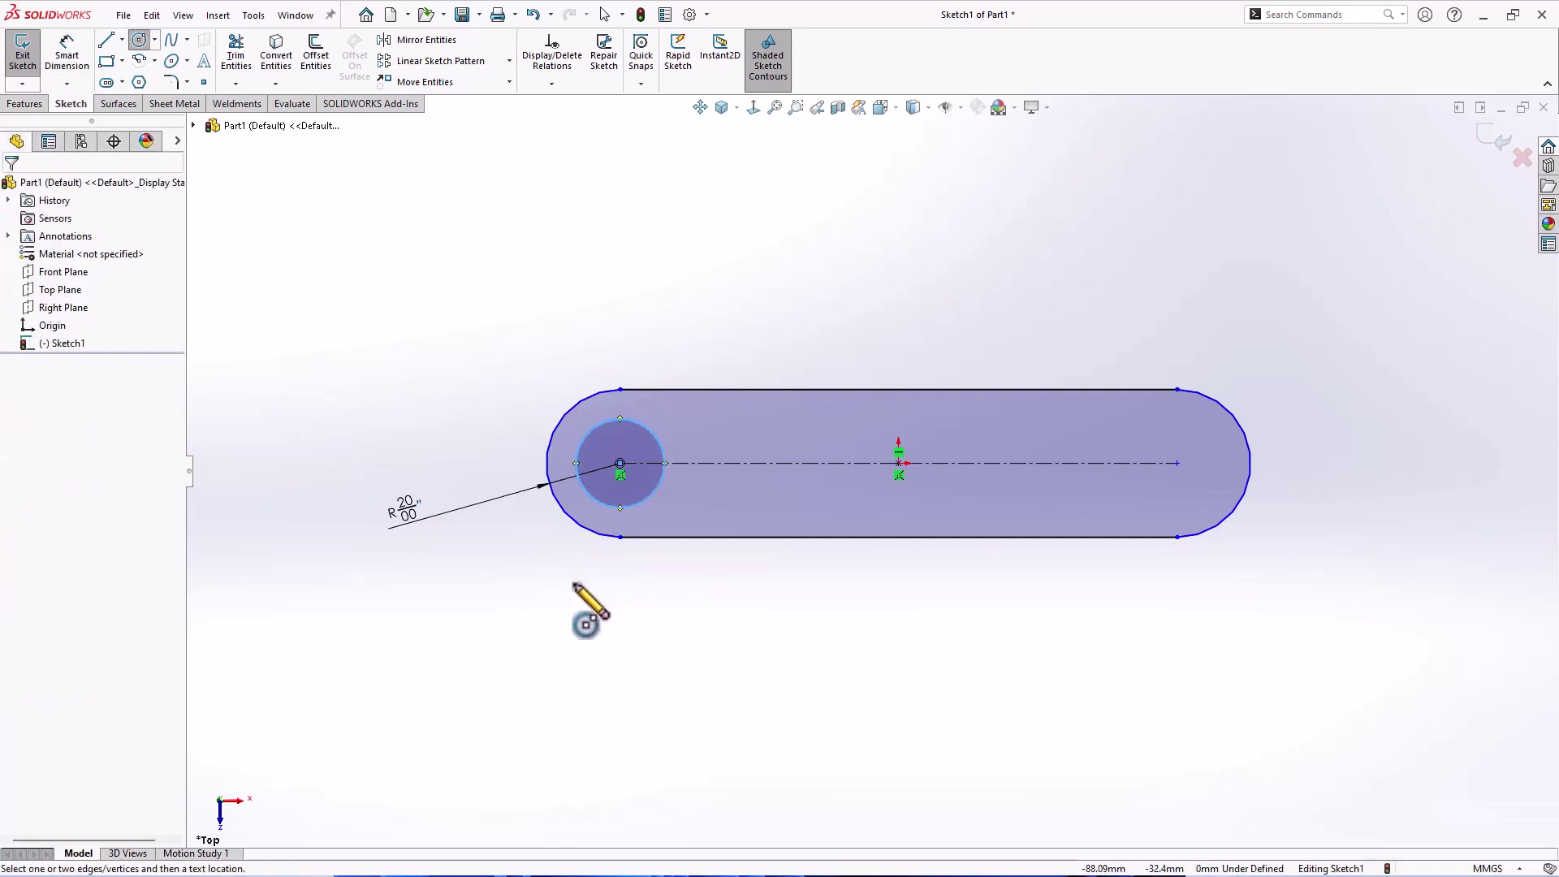
{"action": "left_click", "coordinate": [617, 527]}
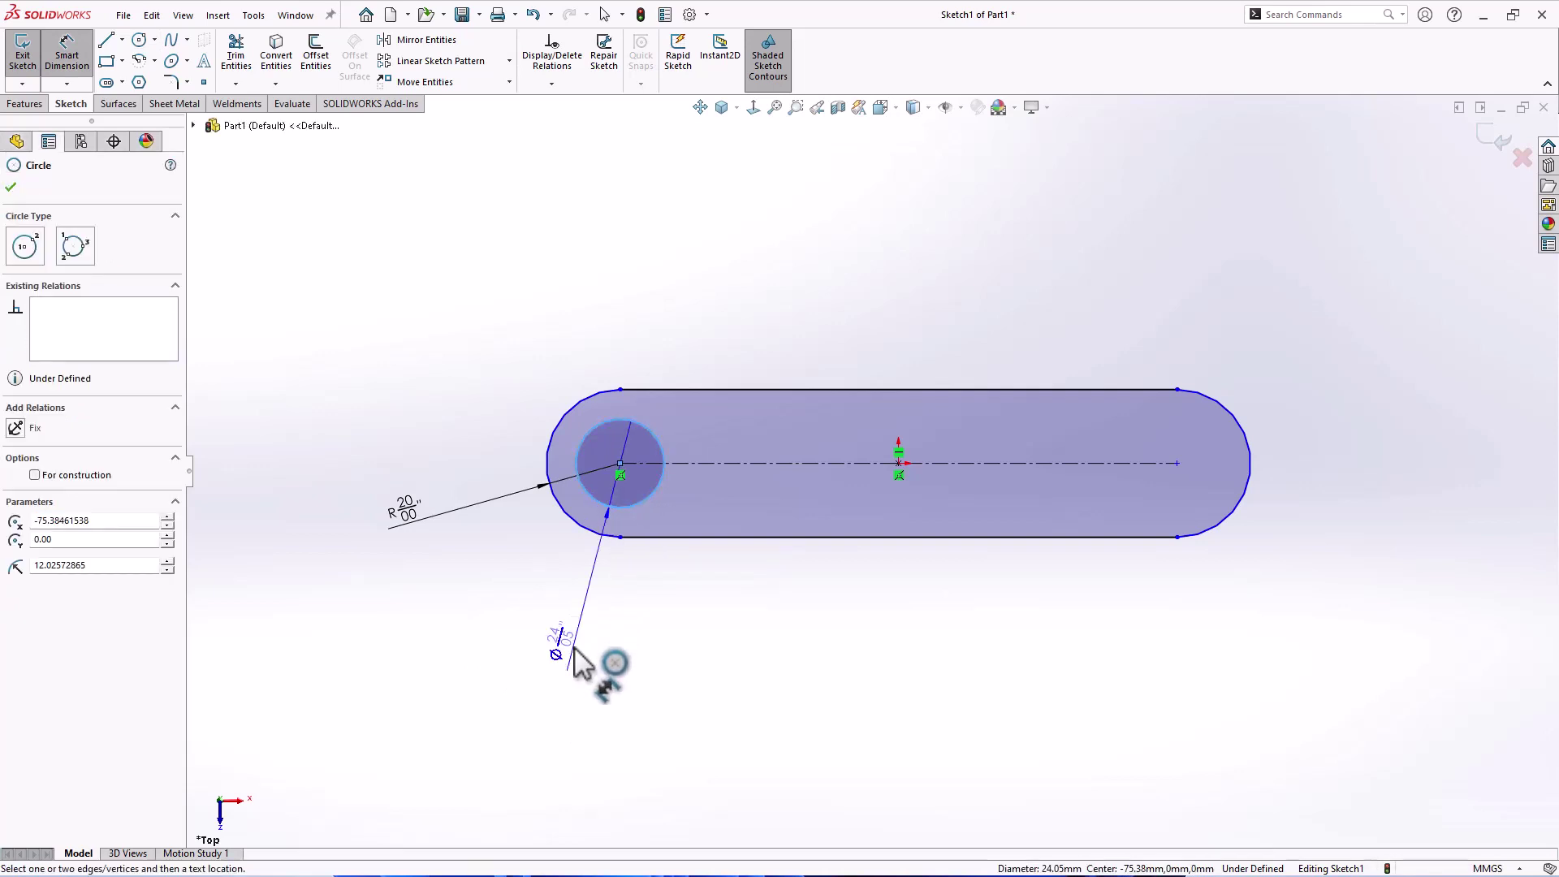
{"action": "left_click", "coordinate": [574, 662]}
{"action": "type", "text": "10"}
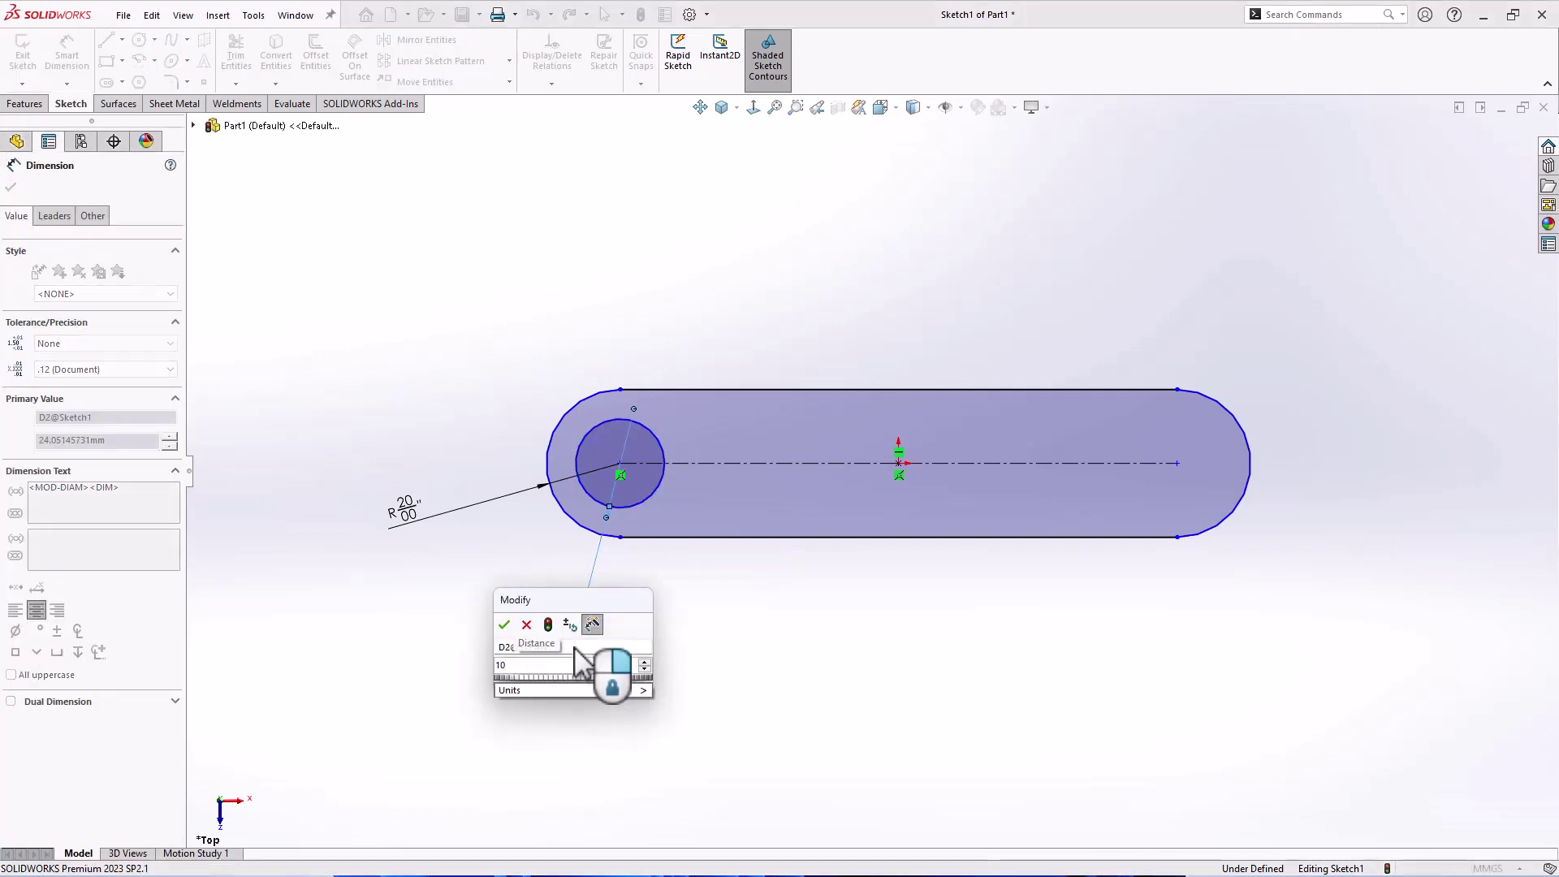
{"action": "key", "text": "Return"}
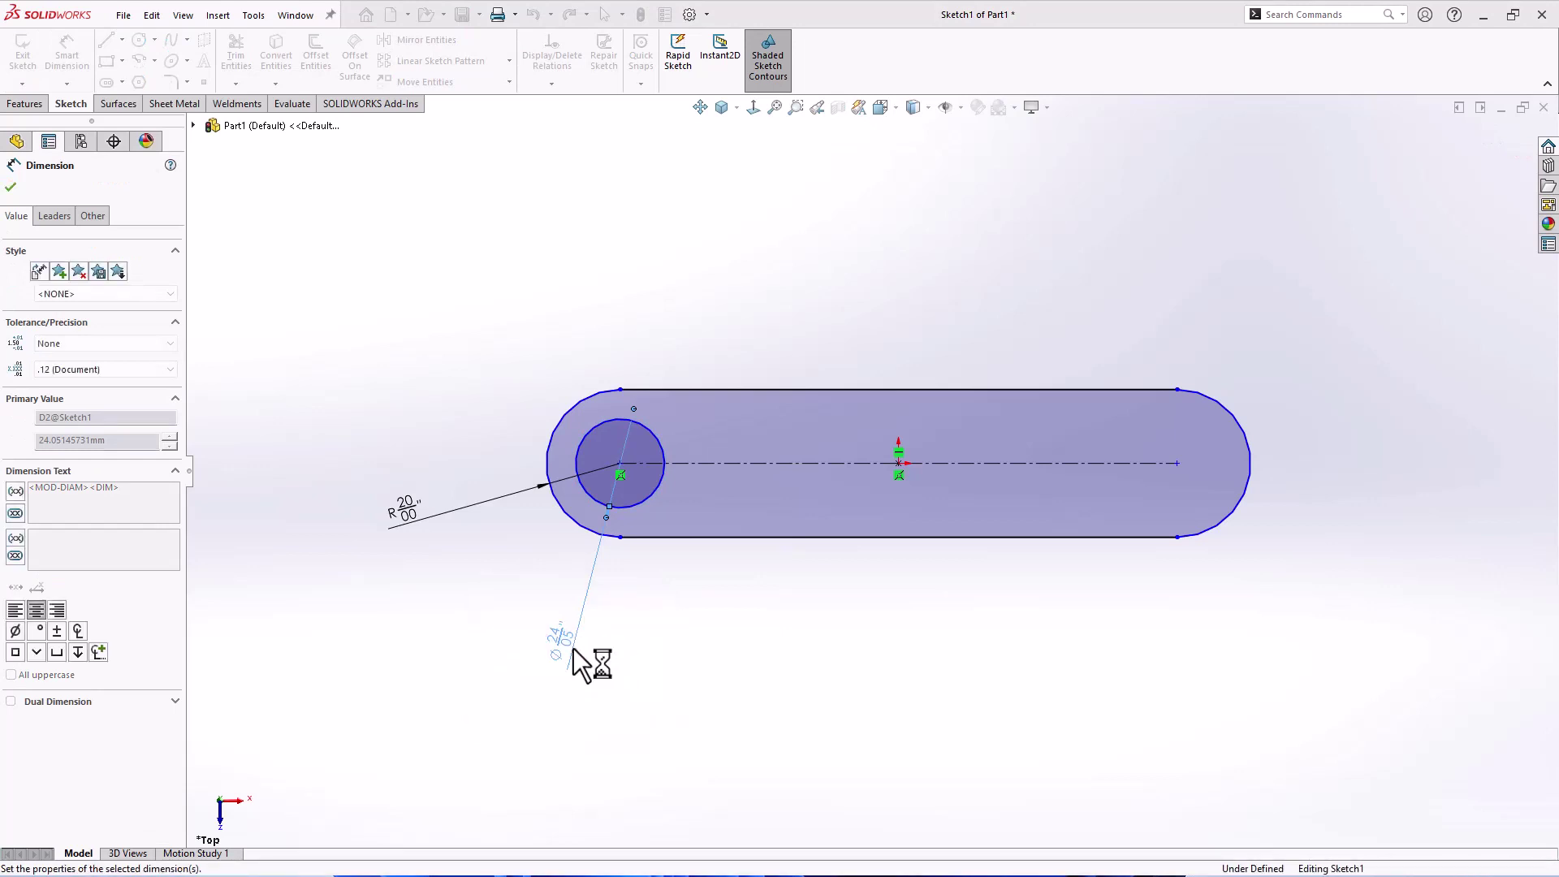
{"action": "left_click", "coordinate": [10, 190]}
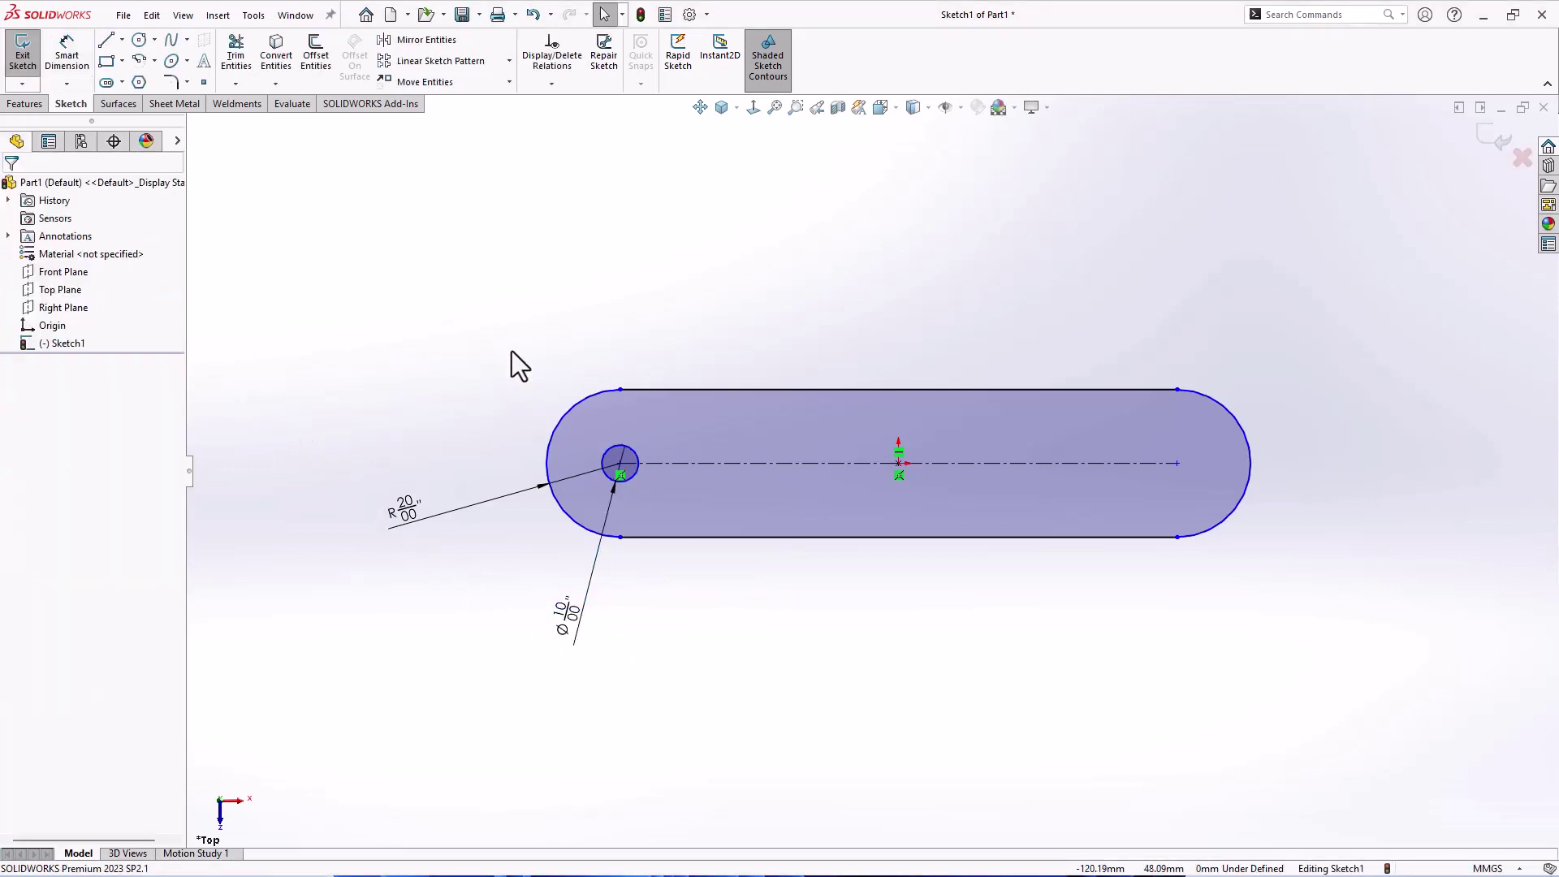
Step: Change the circle's diameter dimension to 20 mm
{"action": "double_click", "coordinate": [563, 618]}
{"action": "type", "text": "10"}
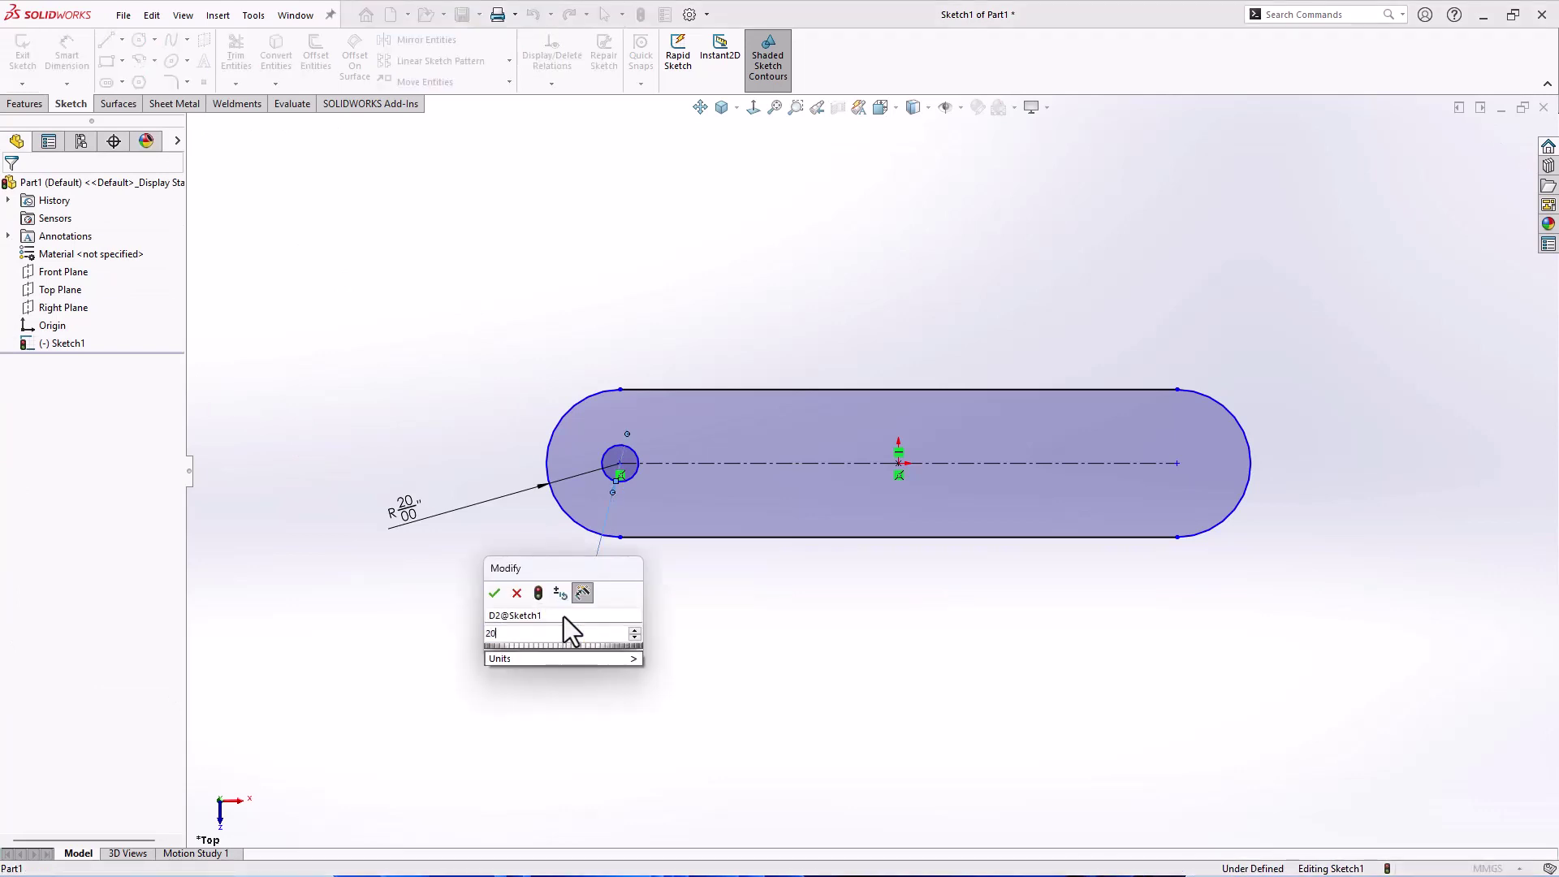
{"action": "key", "text": "Return"}
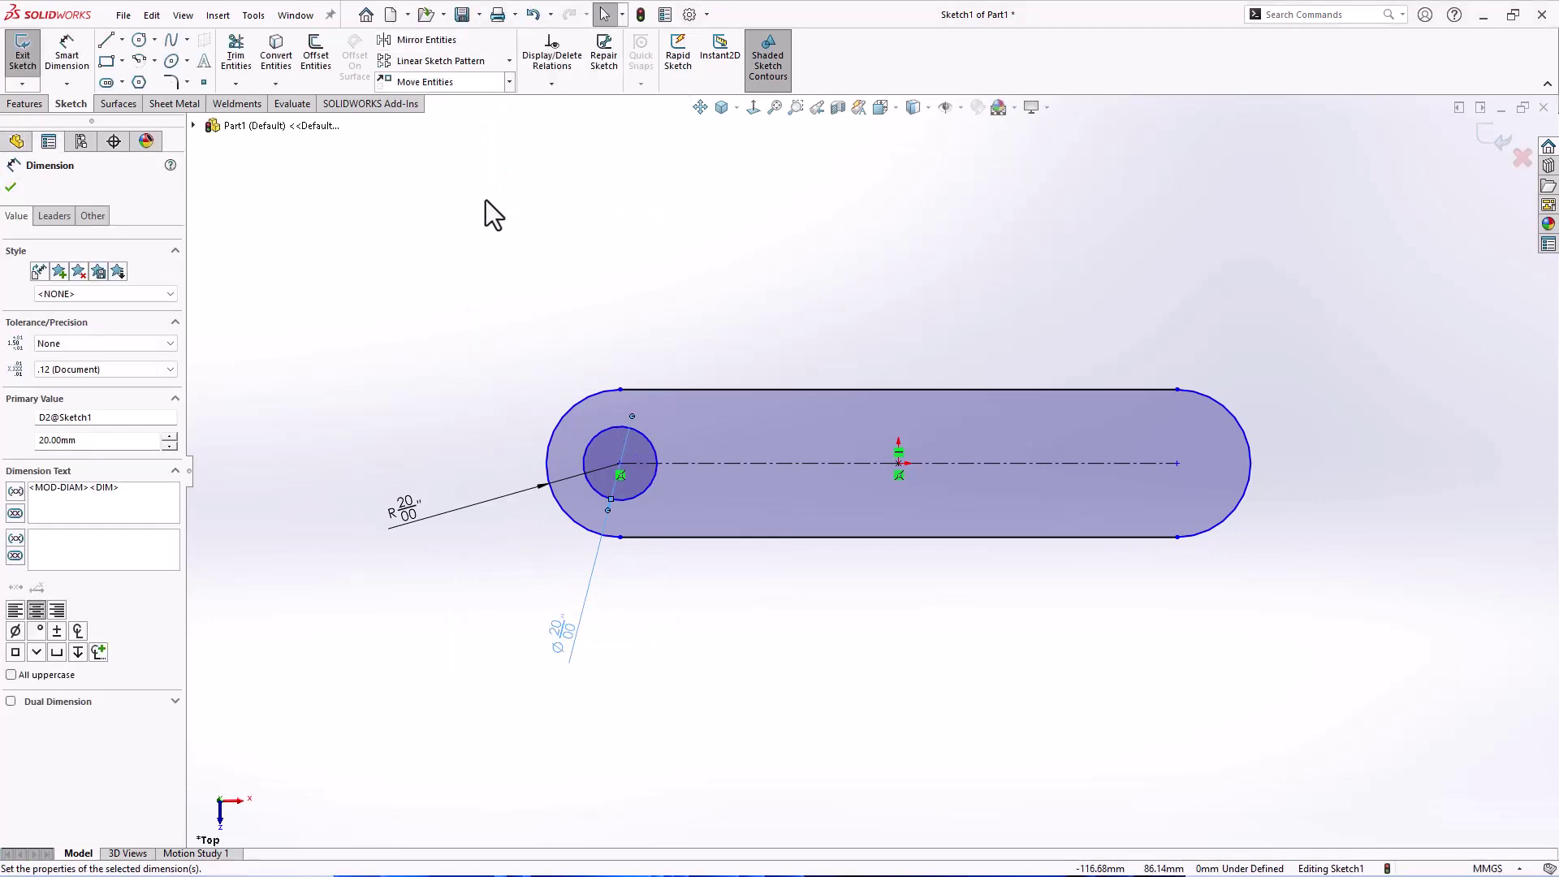
Step: Dimension the slot's horizontal centerline above the profile and set its length to 60 mm
{"action": "right_click_drag", "start_coordinate": [720, 352], "coordinate": [720, 310]}
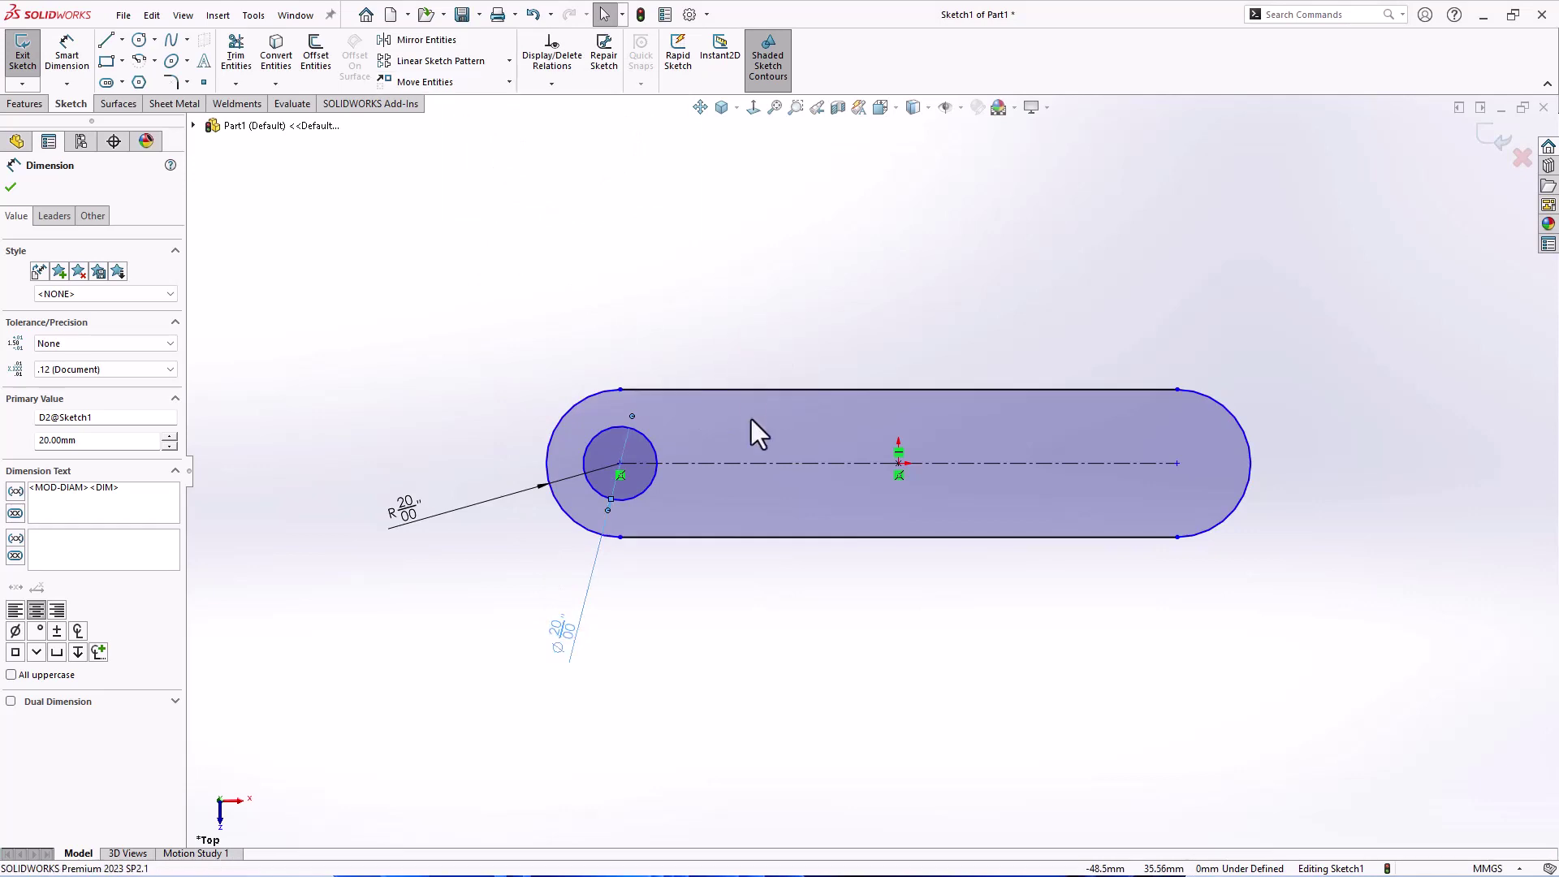
{"action": "left_click", "coordinate": [770, 465]}
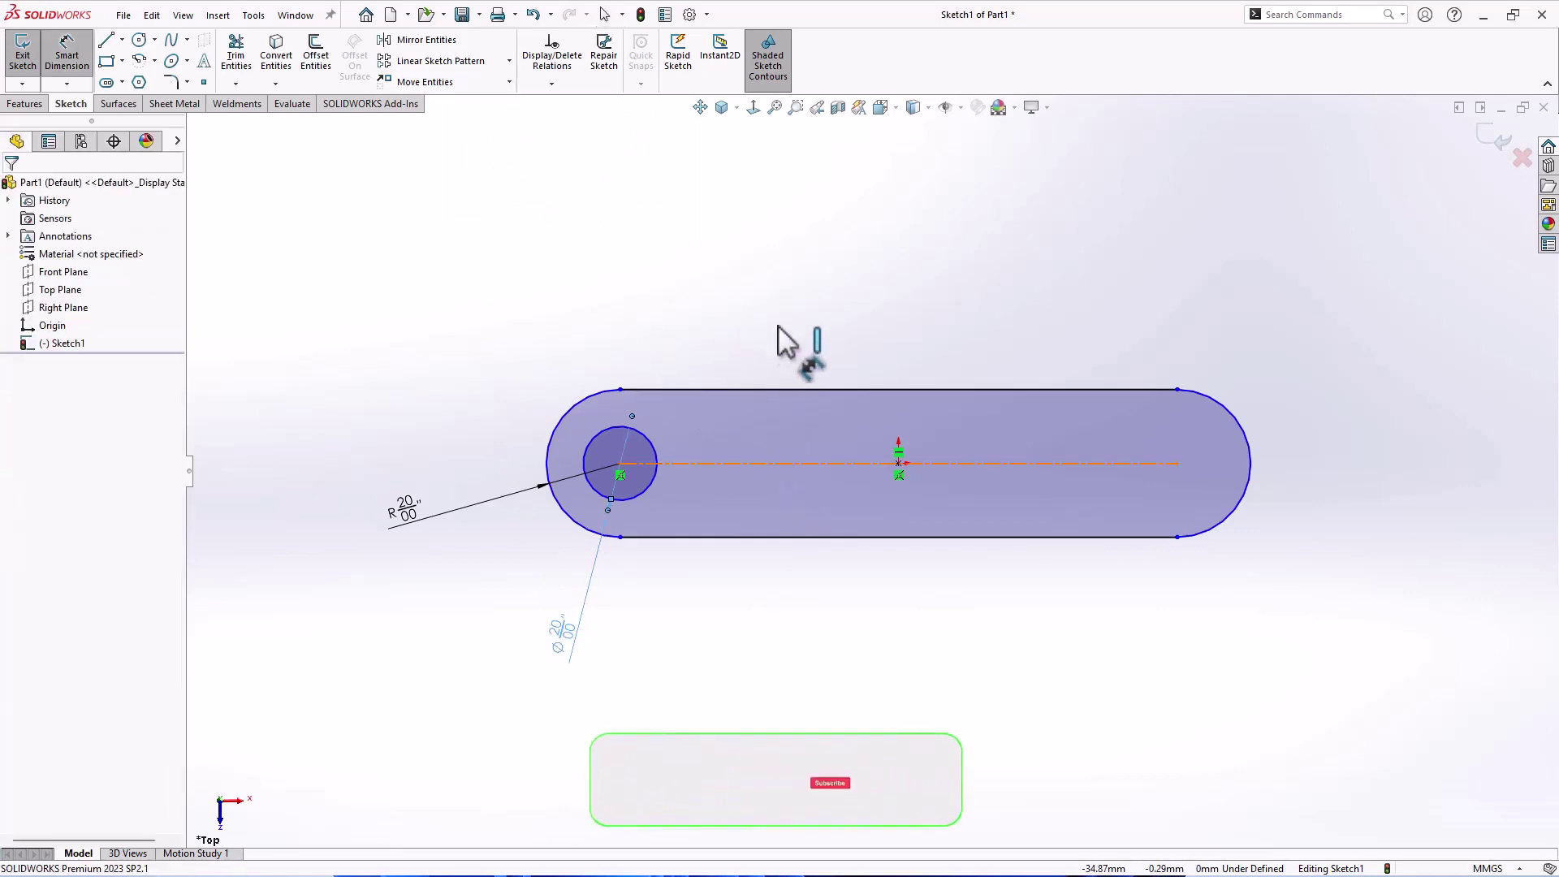
{"action": "left_click", "coordinate": [780, 284]}
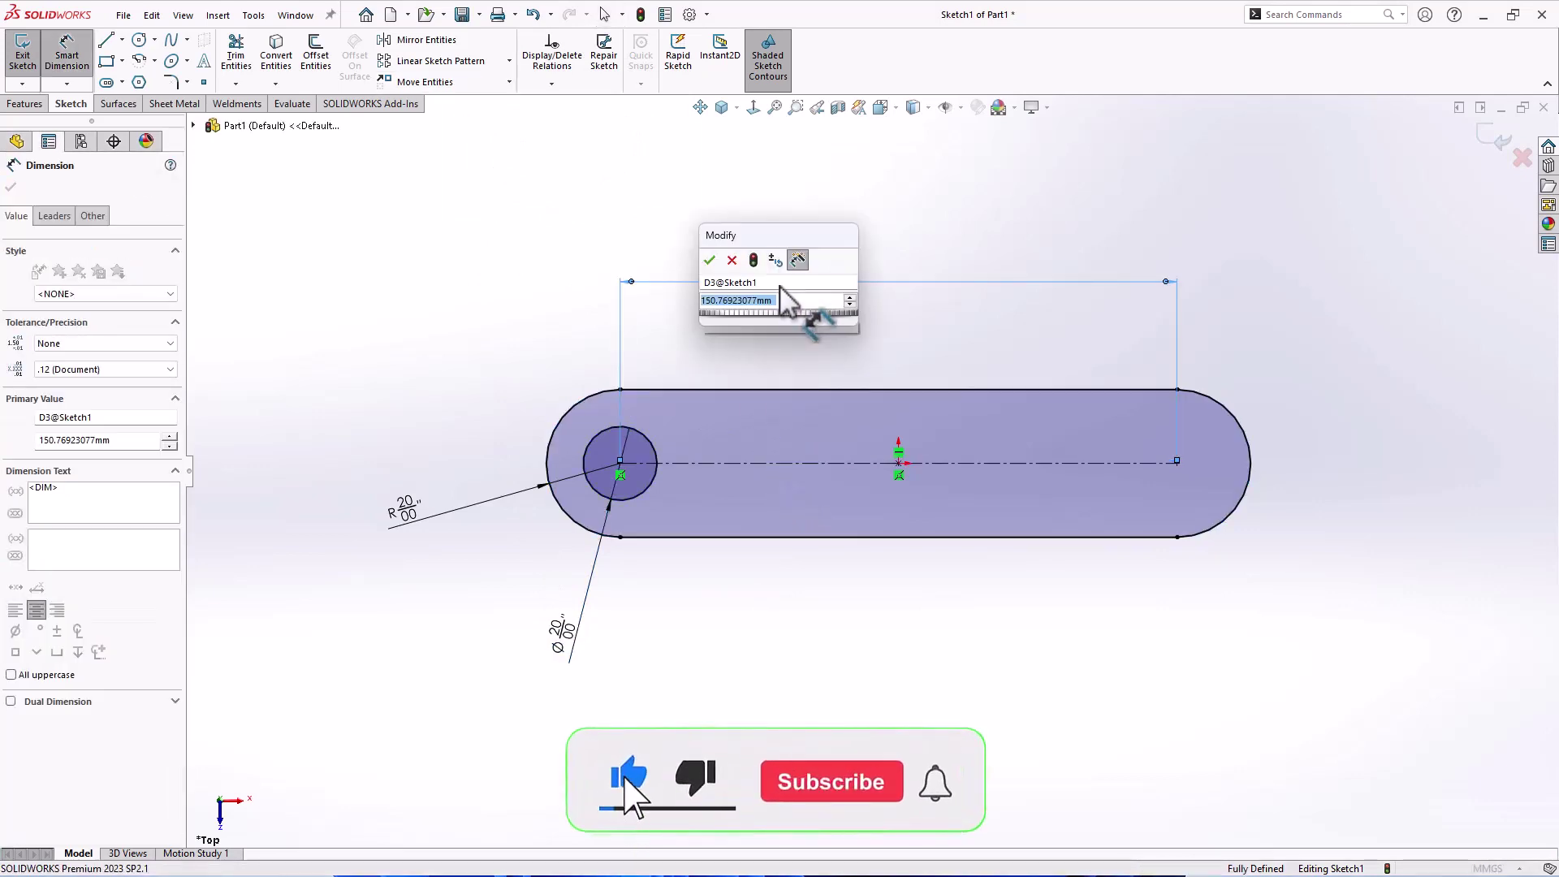
{"action": "type", "text": "60"}
{"action": "key", "text": "Return"}
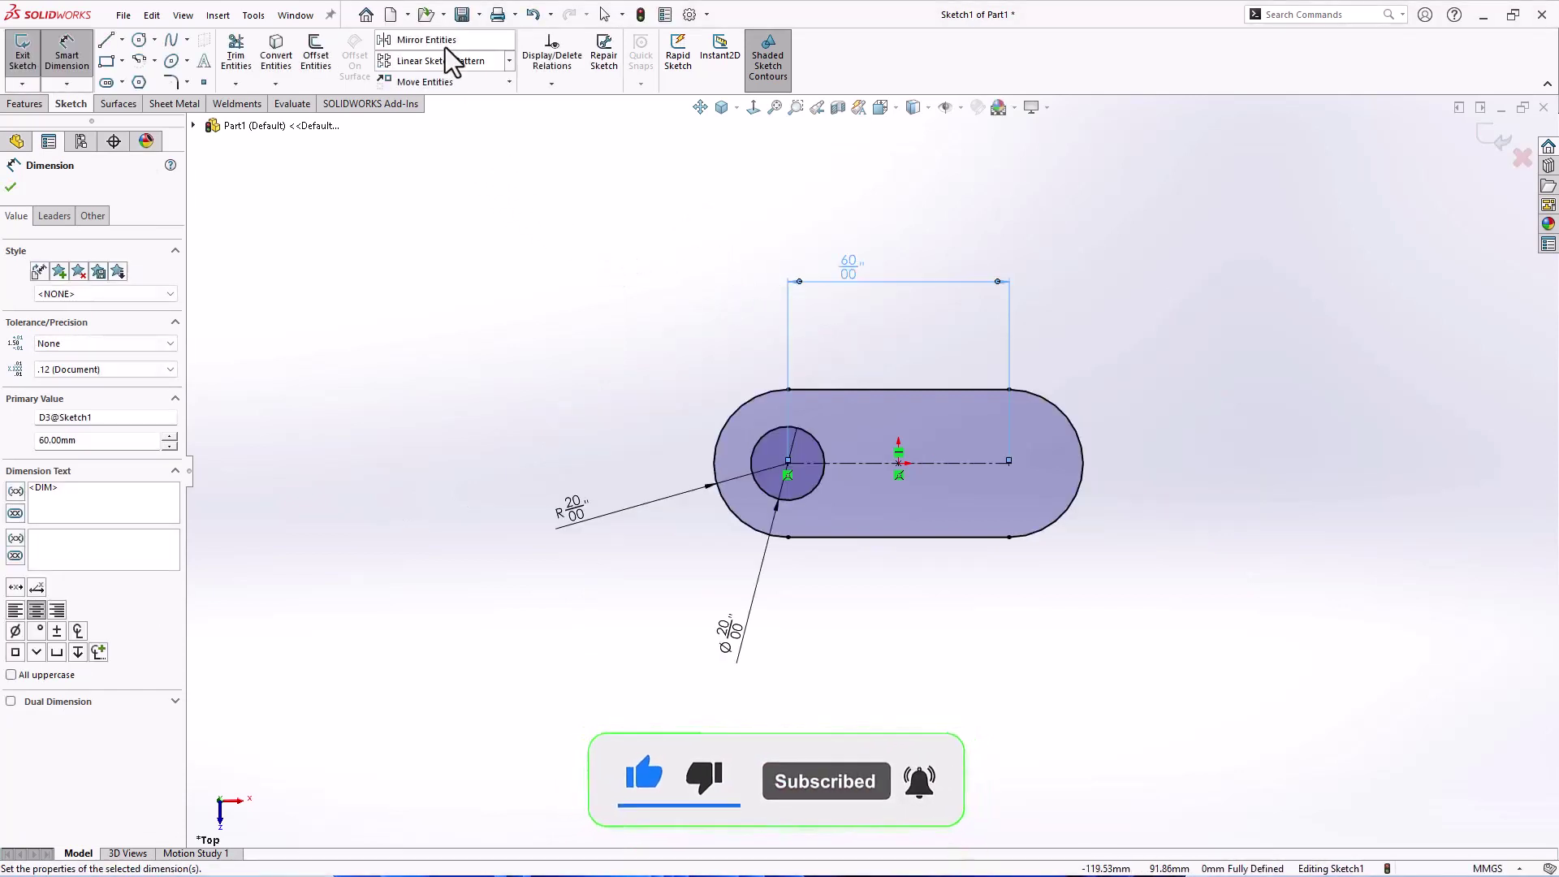
Step: Mirror a copy of the circle about the Right Plane to the slot's other end
{"action": "left_click", "coordinate": [426, 40]}
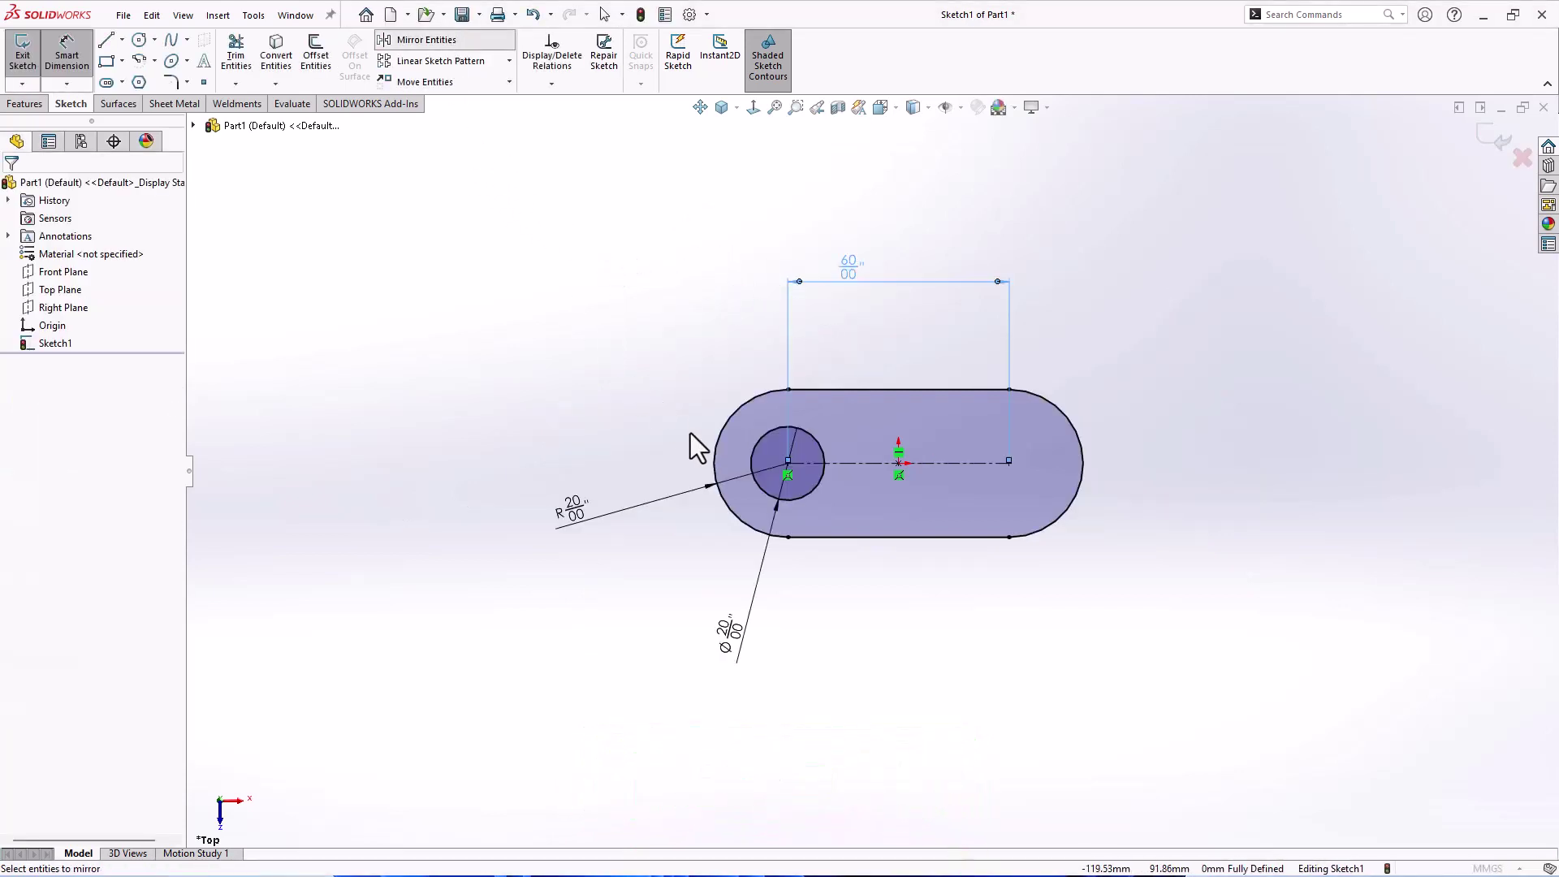
{"action": "left_click", "coordinate": [788, 497]}
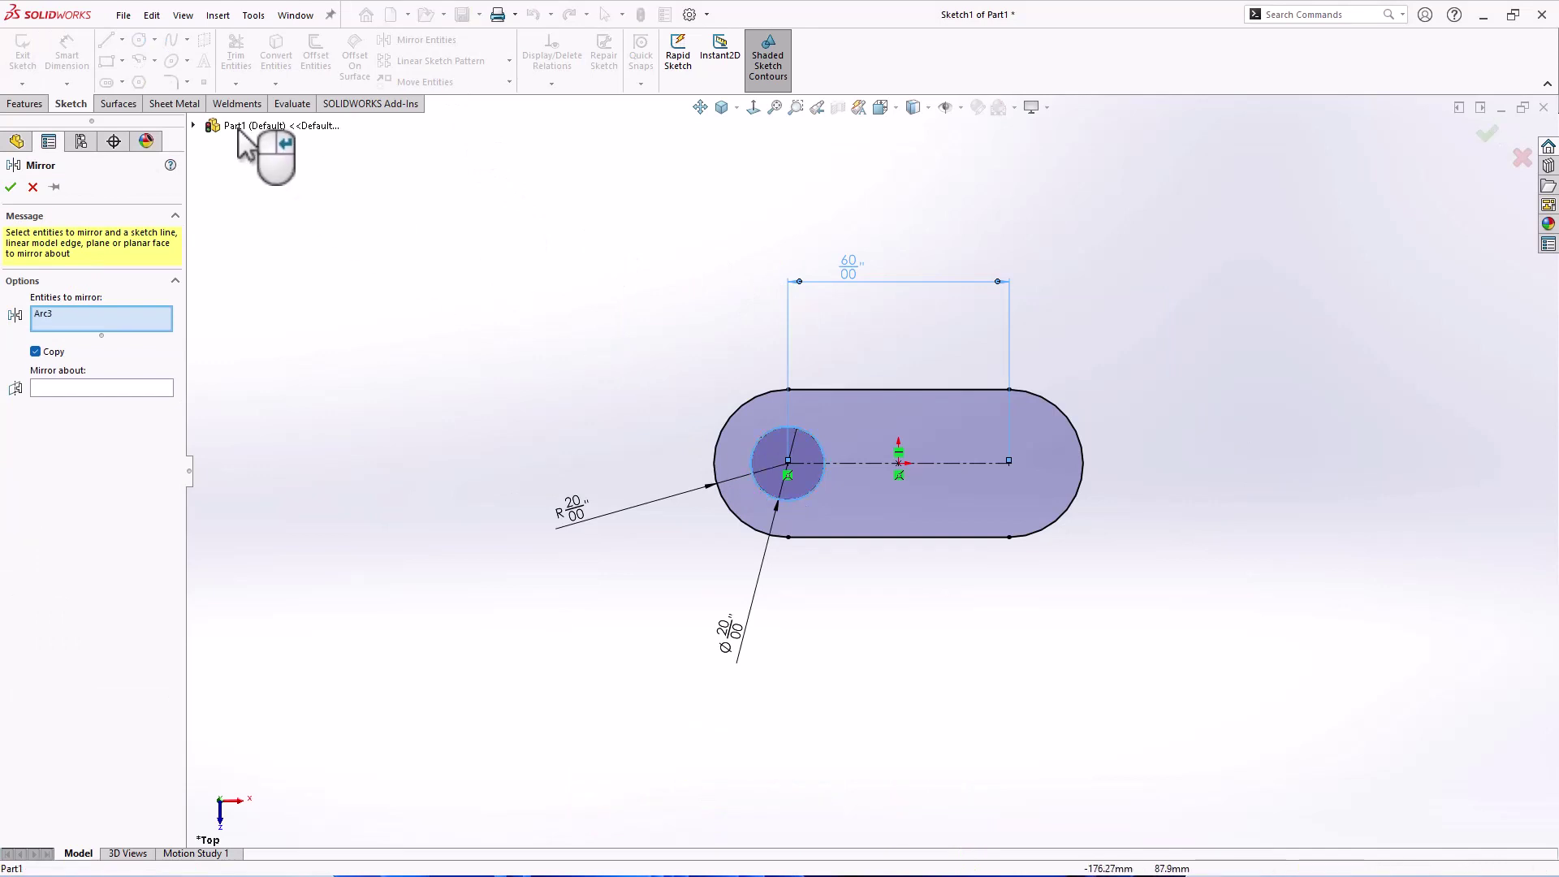
{"action": "left_click", "coordinate": [127, 390]}
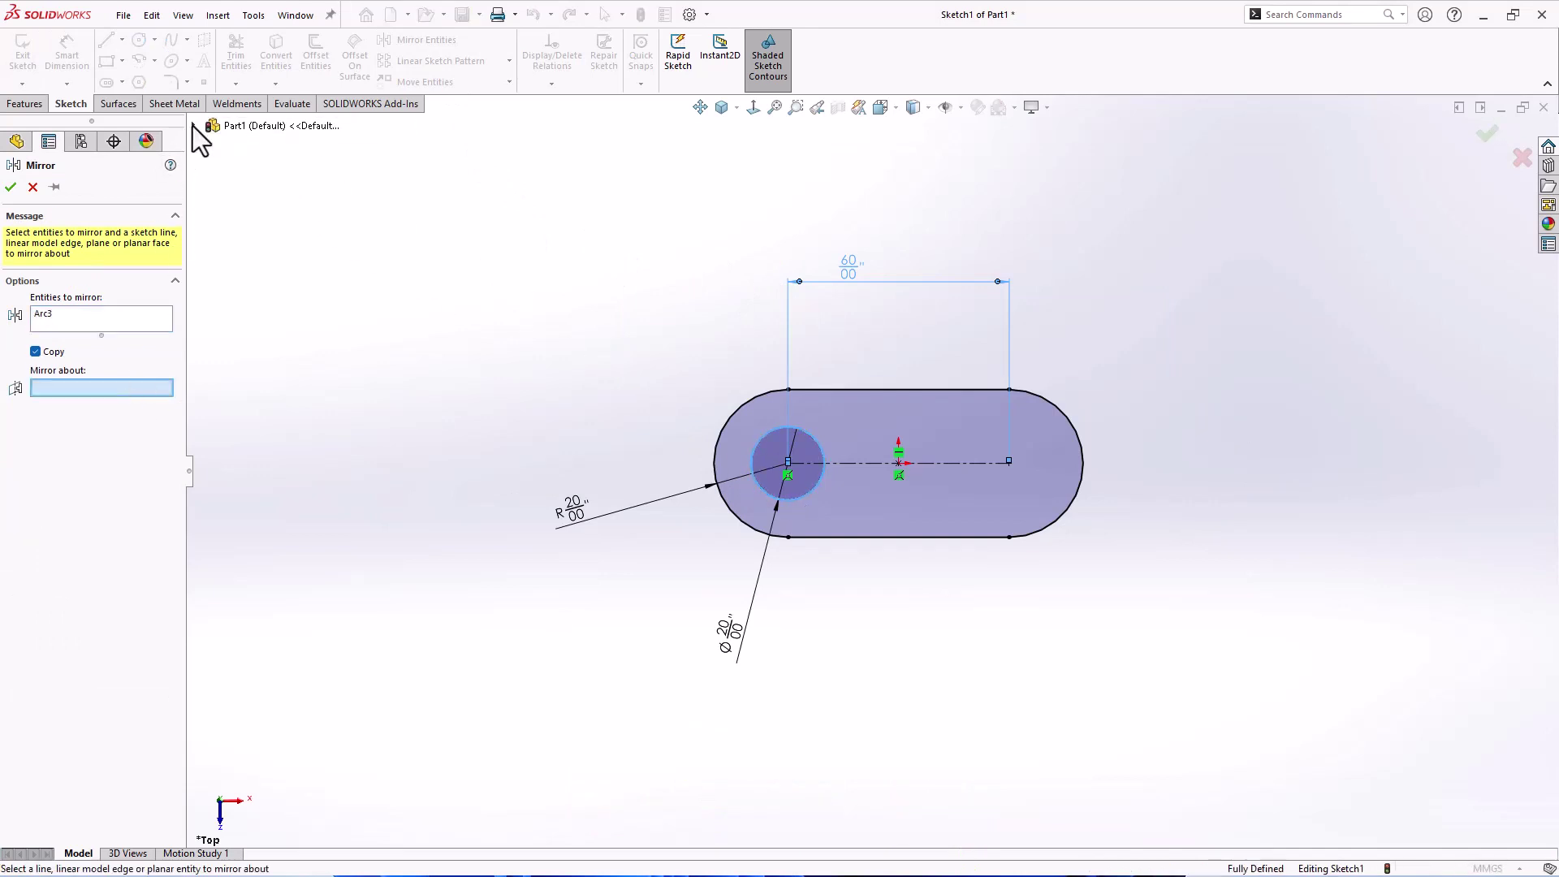
{"action": "key", "text": "c"}
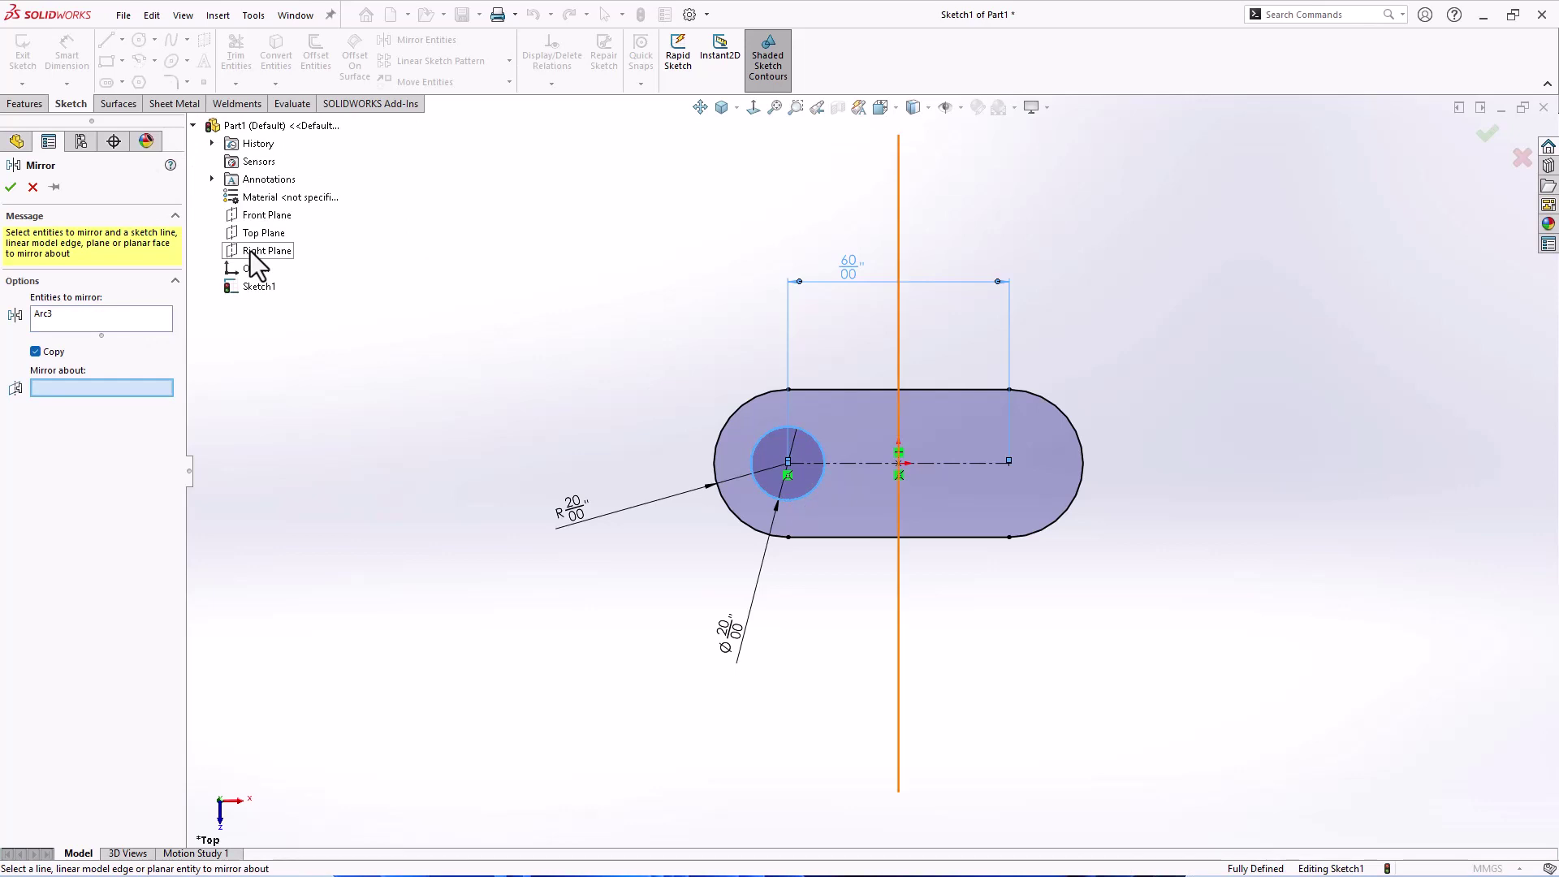
{"action": "left_click", "coordinate": [252, 253]}
{"action": "left_click", "coordinate": [12, 187]}
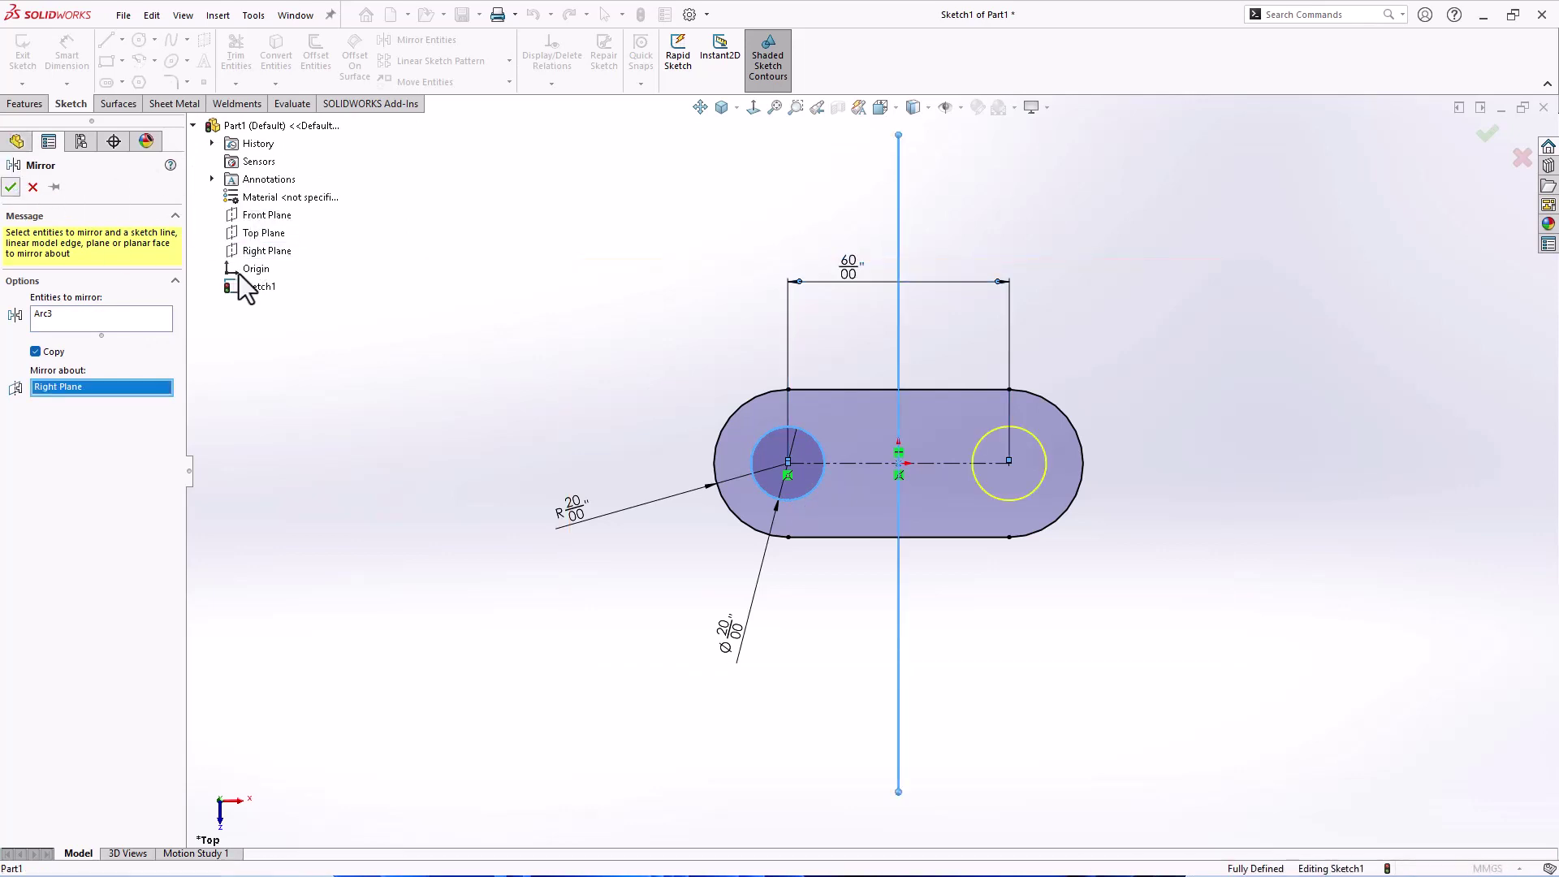
Step: Sketch a vertical line about 40 mm long between the slot's upper and lower edges, about 11 mm left of the origin
{"action": "scroll", "coordinate": [1102, 465], "scroll_direction": "down", "scroll_amount": 3}
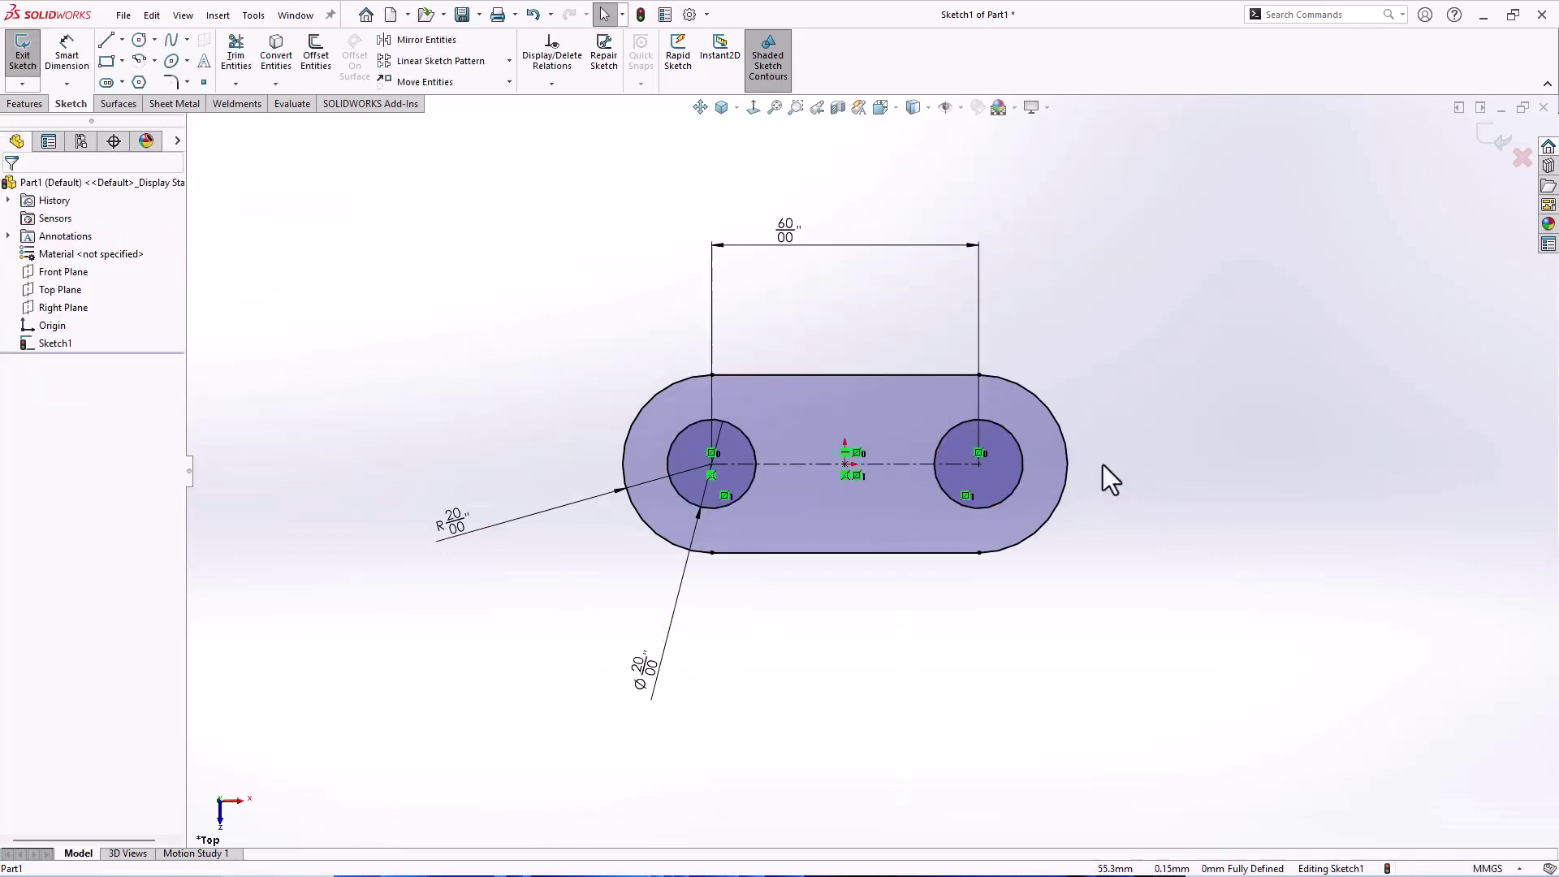
{"action": "scroll", "coordinate": [844, 449], "scroll_direction": "down", "scroll_amount": 1}
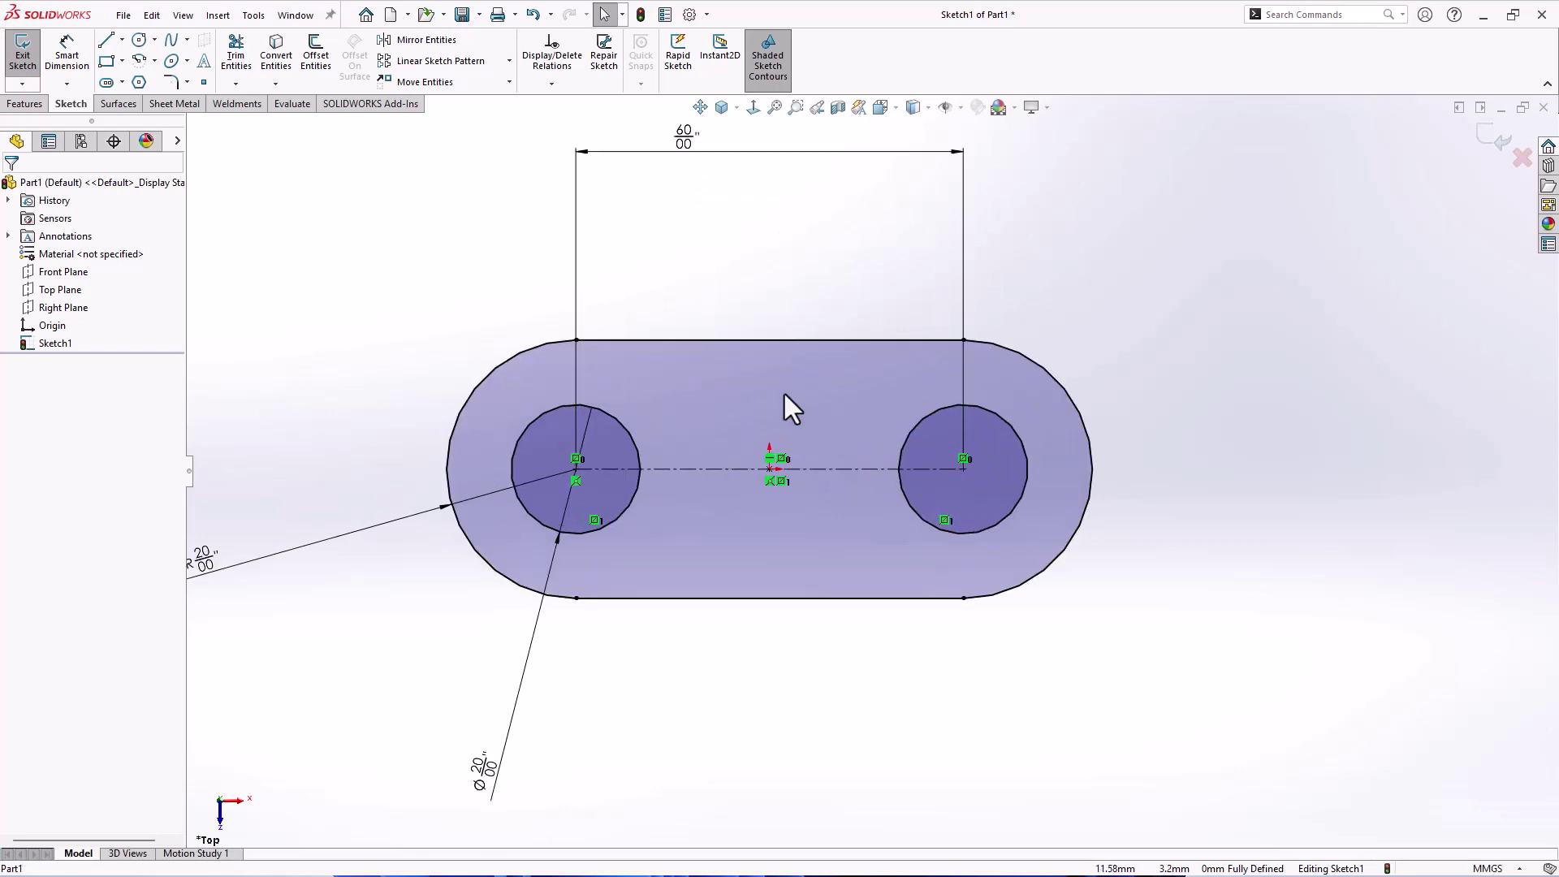
{"action": "right_click_drag", "start_coordinate": [715, 233], "coordinate": [674, 234]}
{"action": "left_click", "coordinate": [697, 342]}
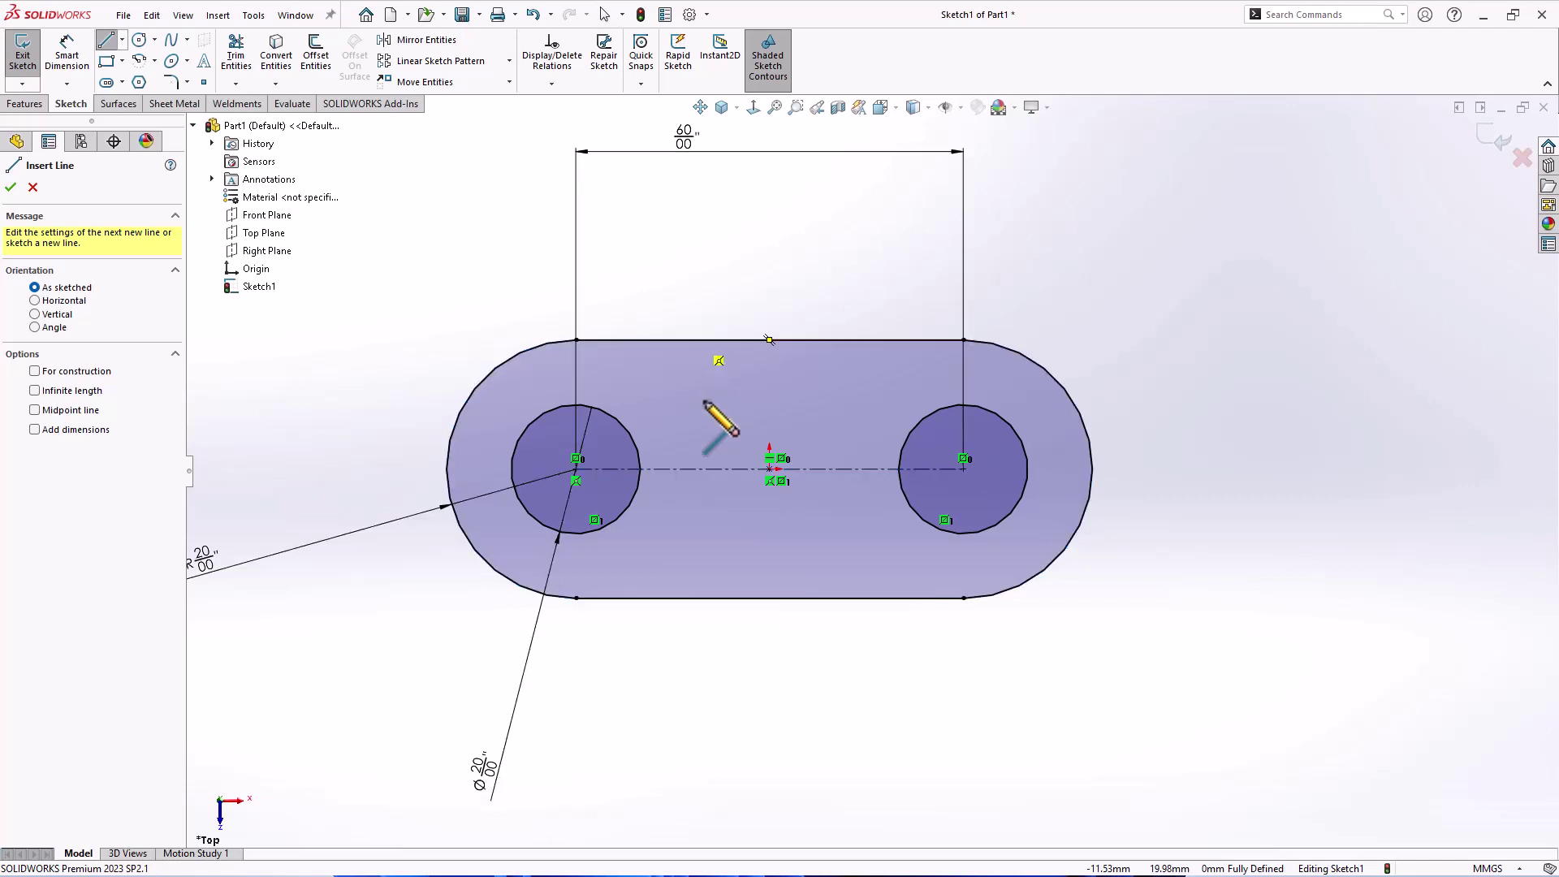
{"action": "left_click", "coordinate": [697, 600]}
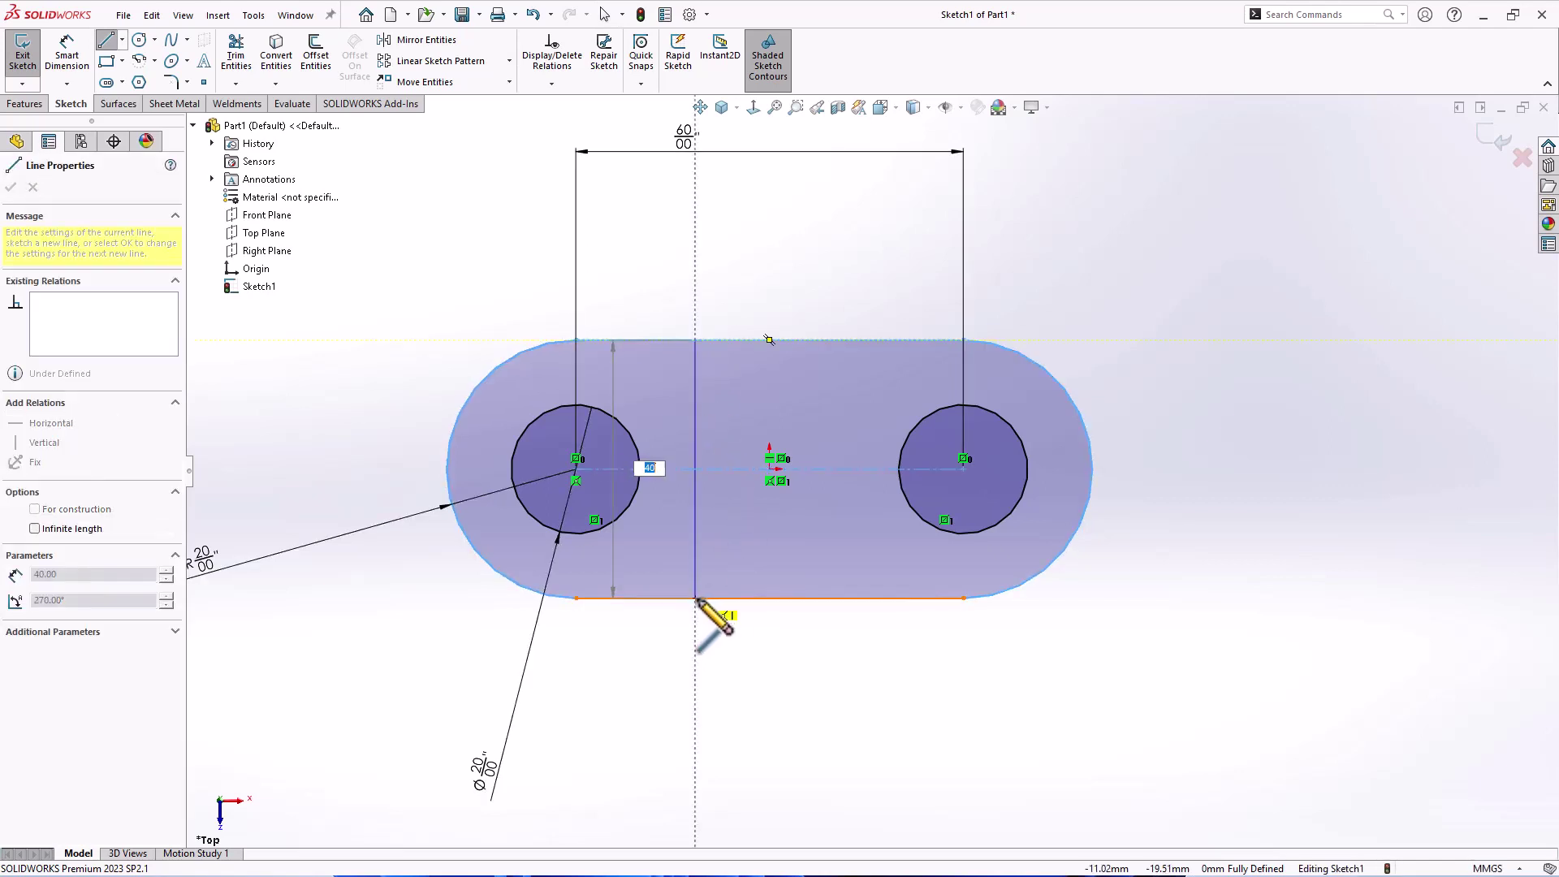
{"action": "right_click", "coordinate": [713, 651]}
{"action": "left_click", "coordinate": [748, 661]}
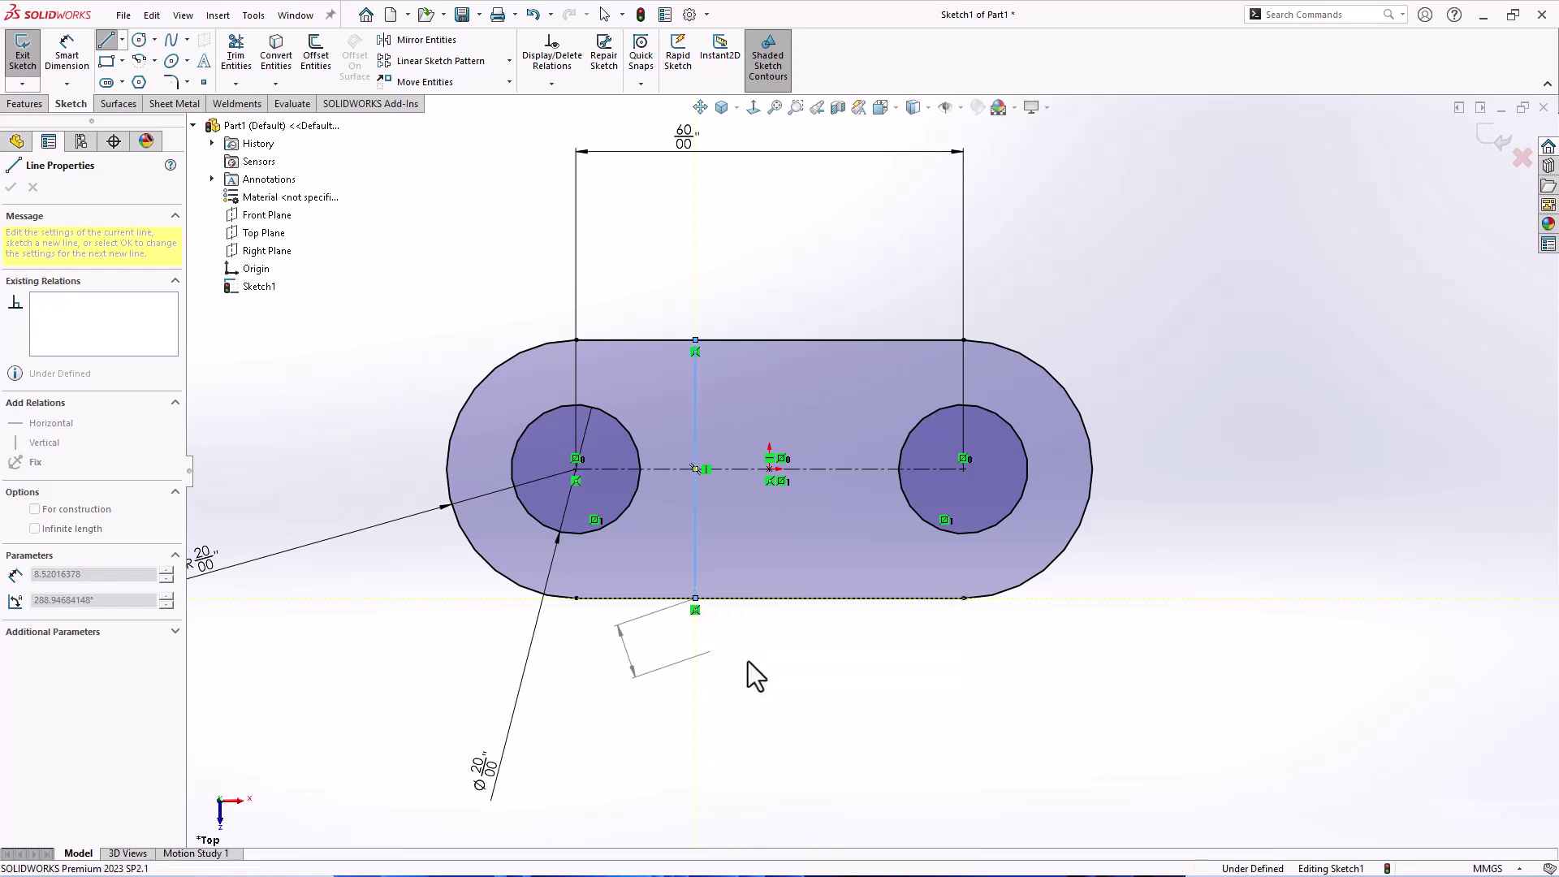
Step: Dimension the vertical dividing line from the left circle's center above the slot and set the distance to 20 mm
{"action": "right_click_drag", "start_coordinate": [761, 741], "coordinate": [761, 671]}
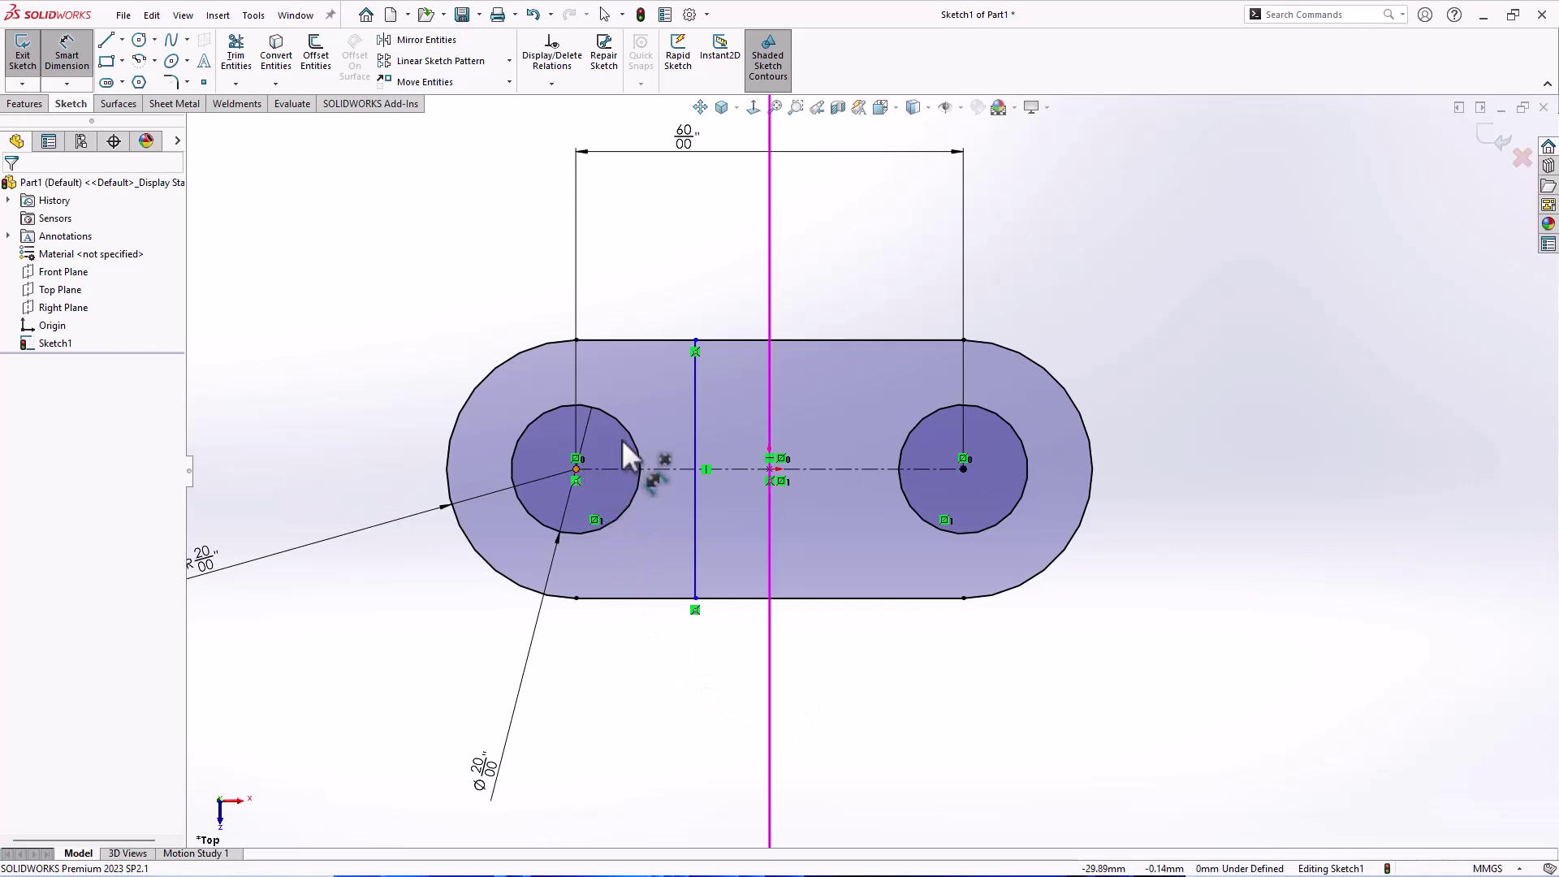
{"action": "left_click", "coordinate": [695, 442]}
{"action": "left_click", "coordinate": [695, 441]}
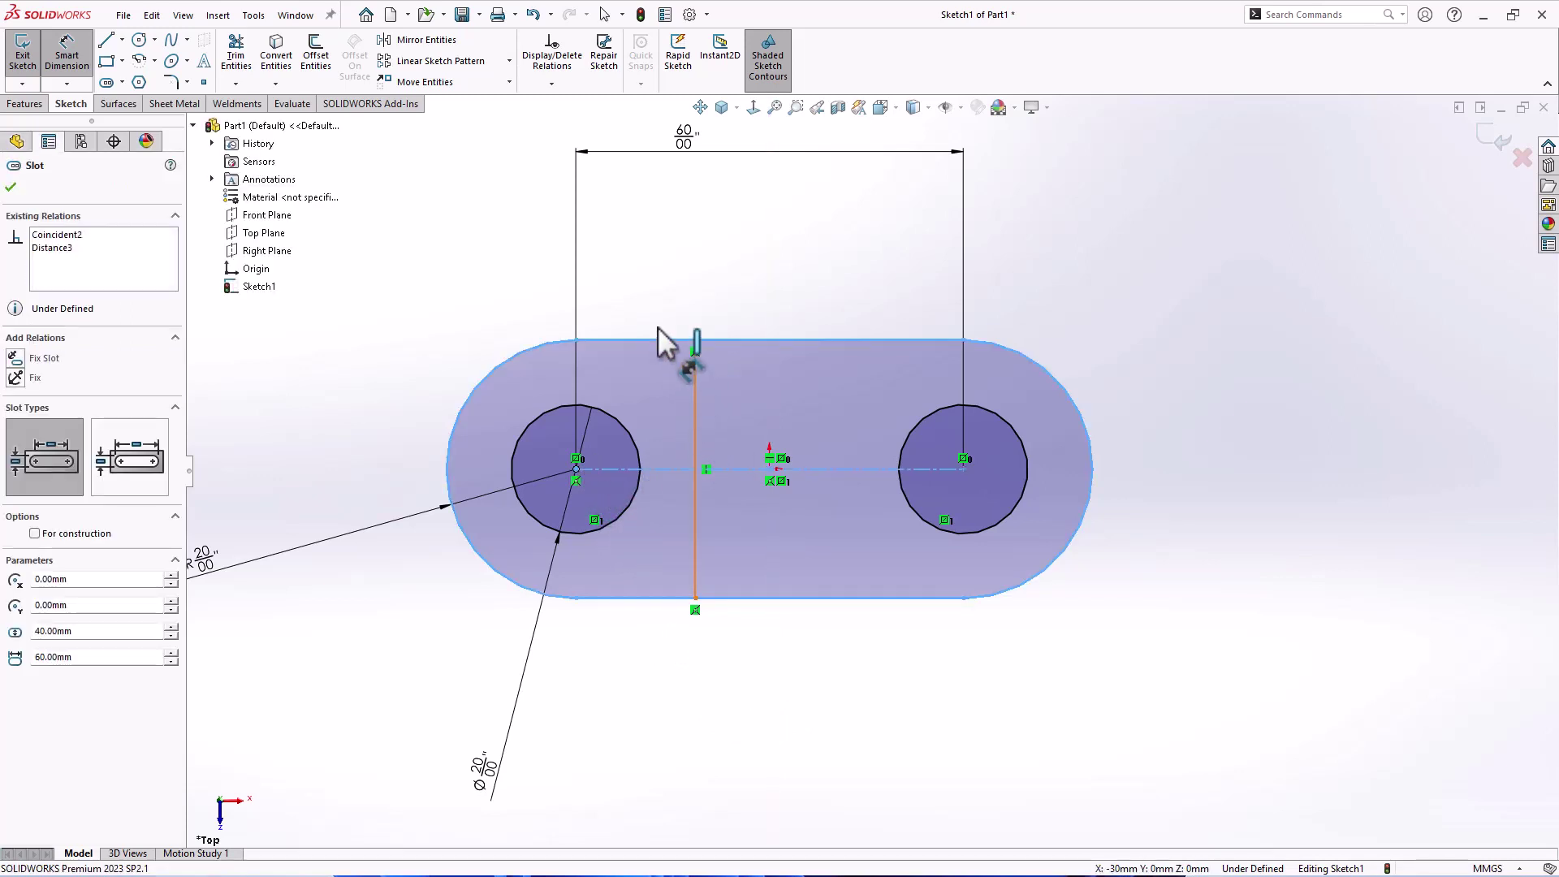
{"action": "left_click", "coordinate": [651, 249]}
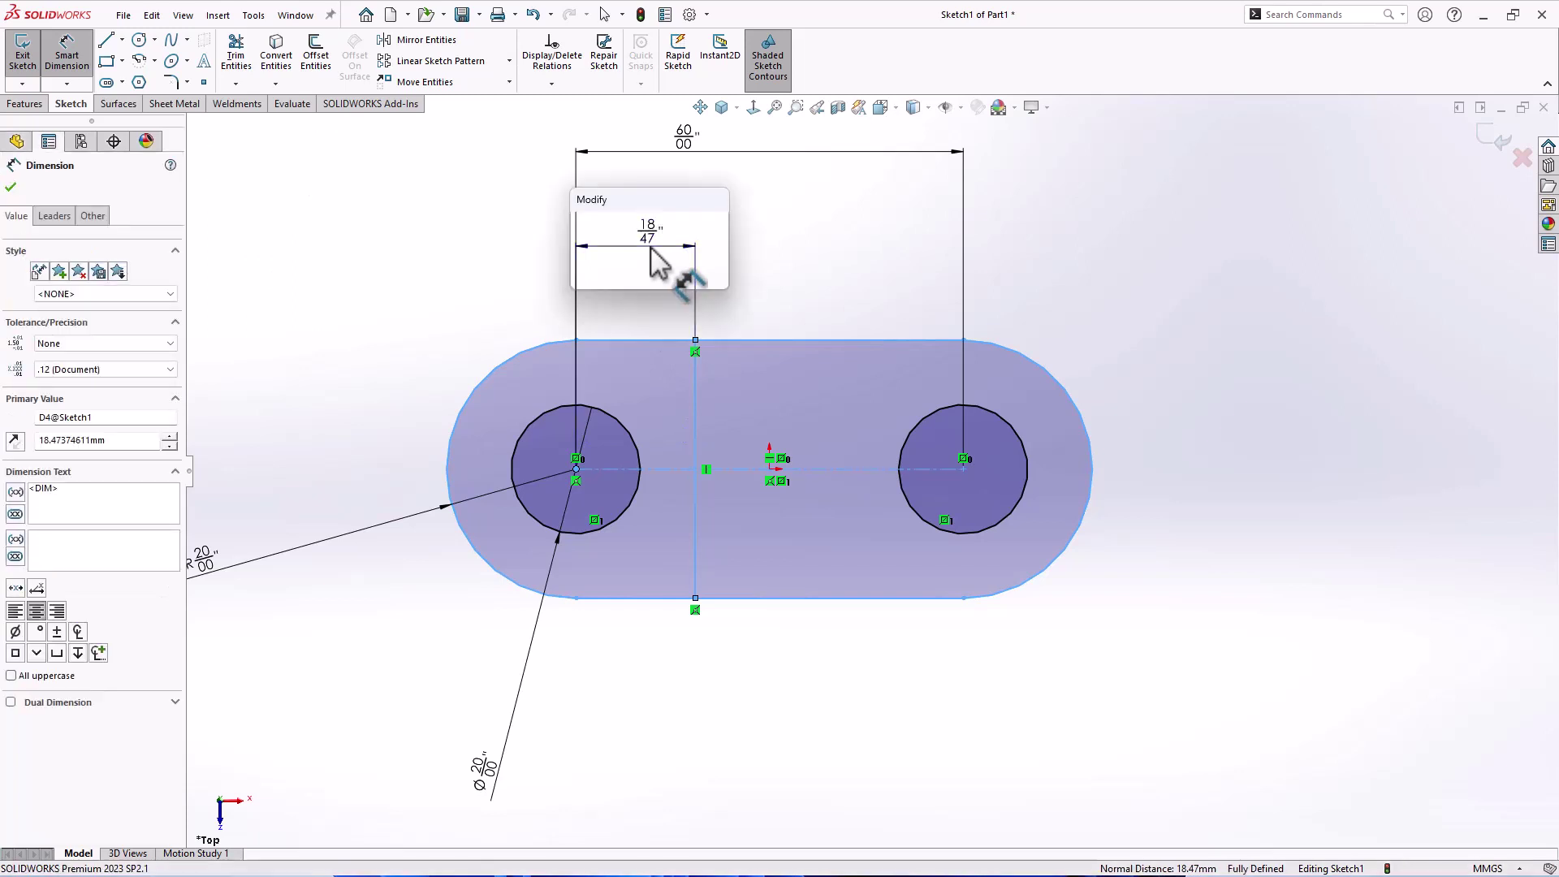
{"action": "type", "text": "20"}
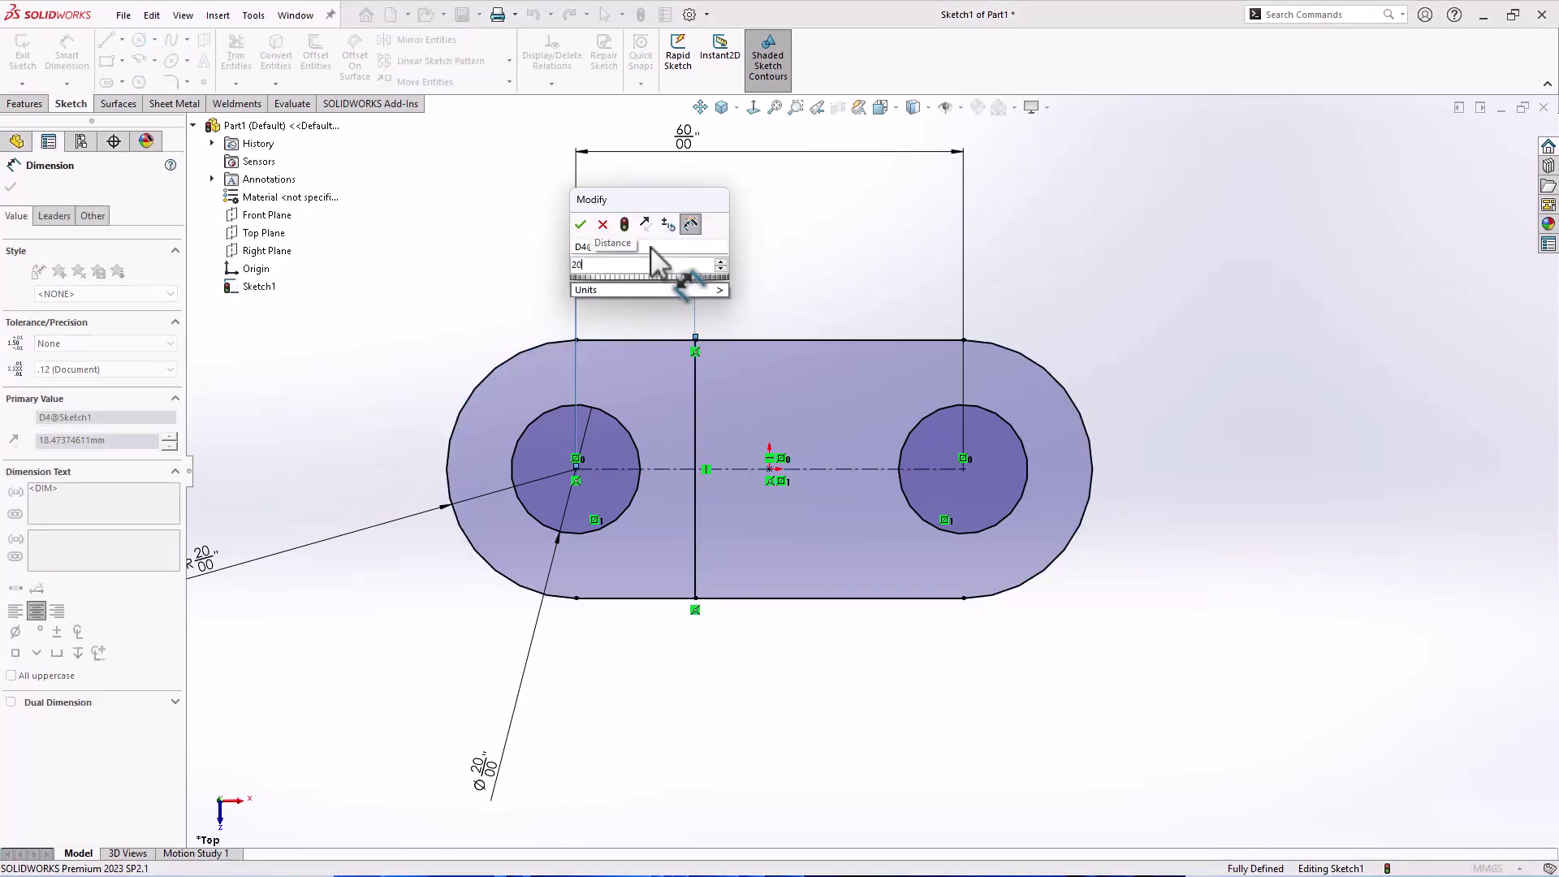
{"action": "key", "text": "Escape"}
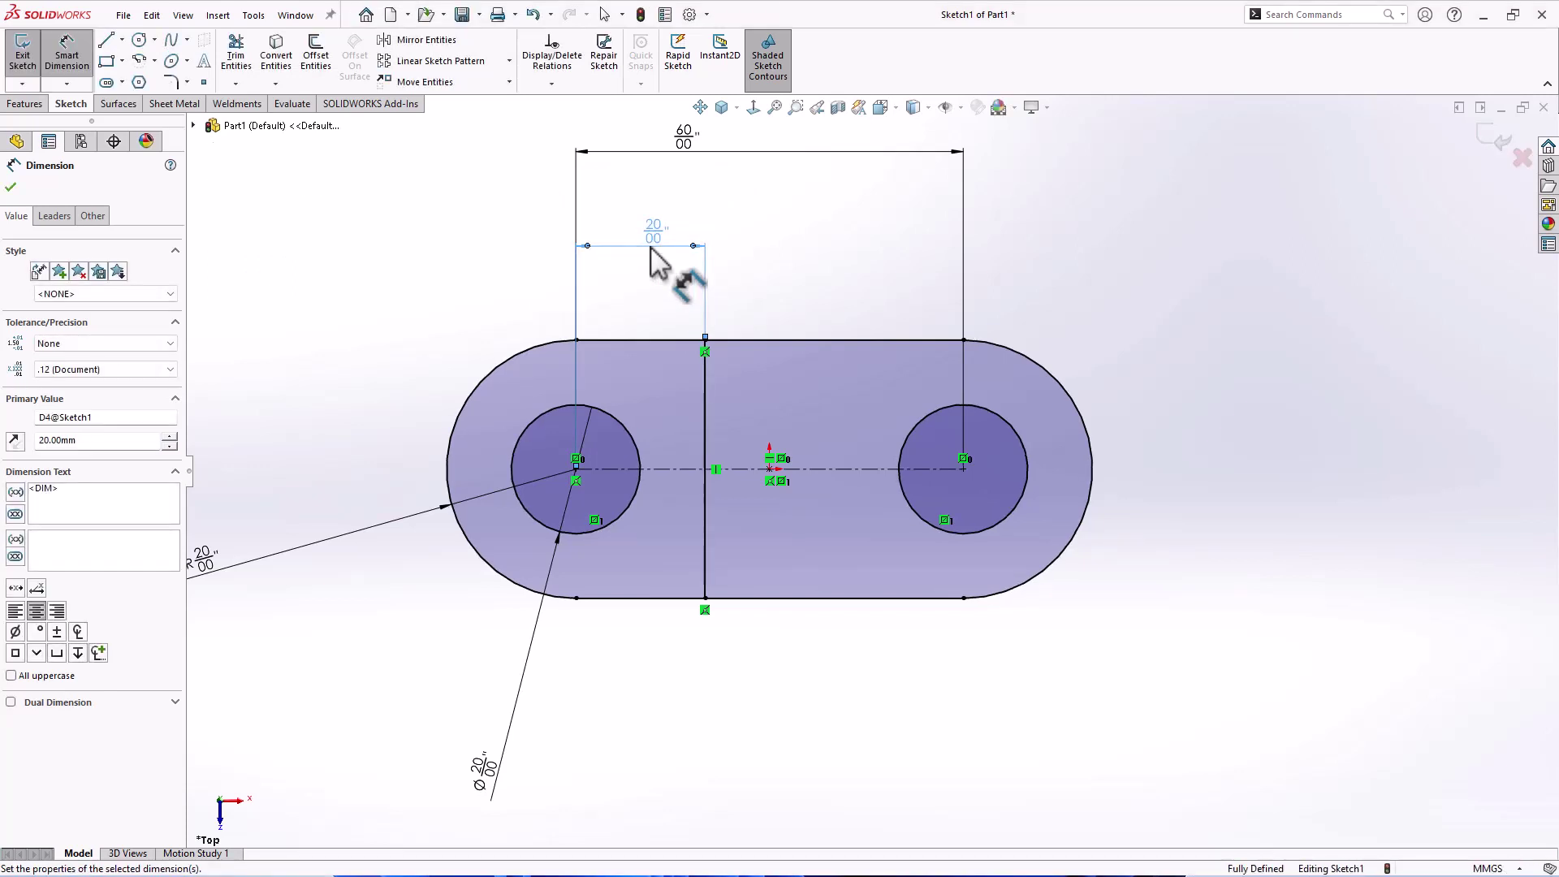
Step: Sketch a smaller circle concentric with the right-hand circle and dimension its diameter to 16 mm
{"action": "right_click_drag", "start_coordinate": [1096, 264], "coordinate": [1176, 268]}
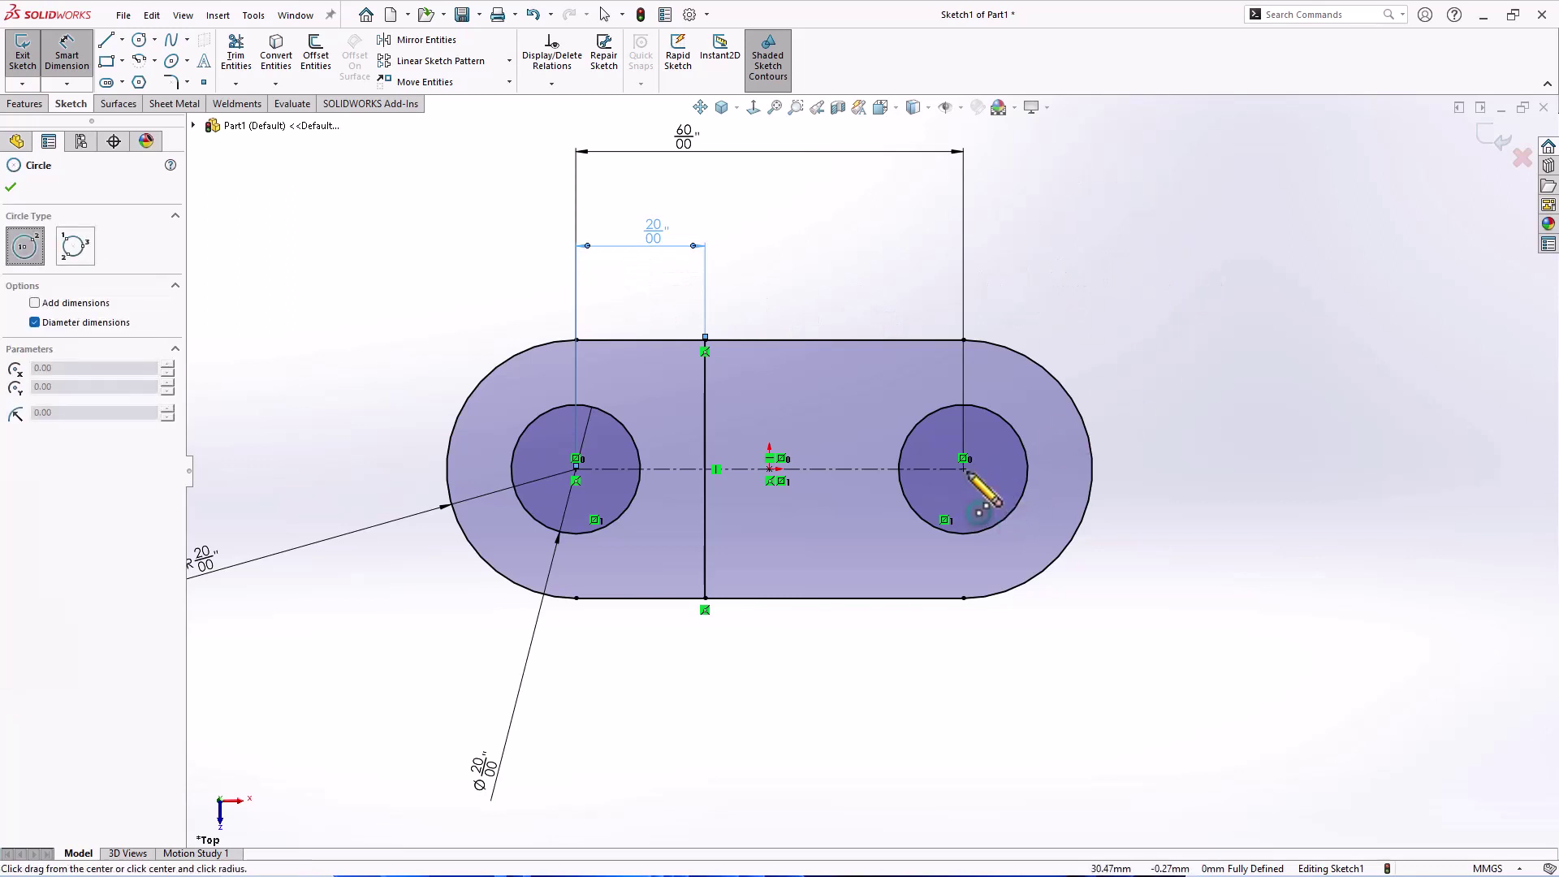
{"action": "left_click_drag", "start_coordinate": [964, 470], "coordinate": [969, 513]}
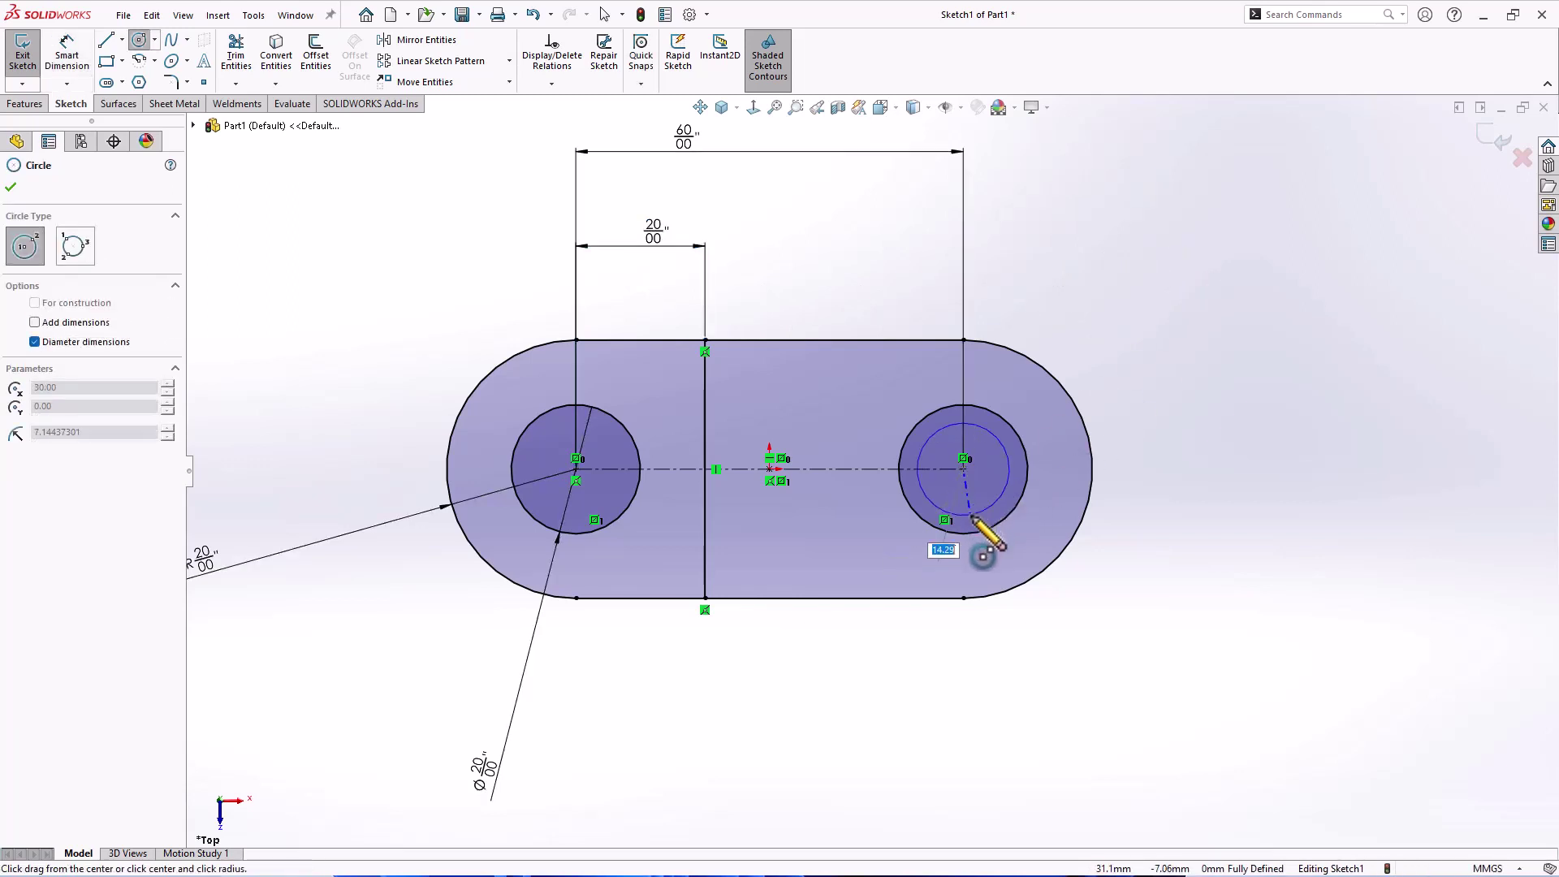
{"action": "right_click_drag", "start_coordinate": [1191, 518], "coordinate": [1194, 446]}
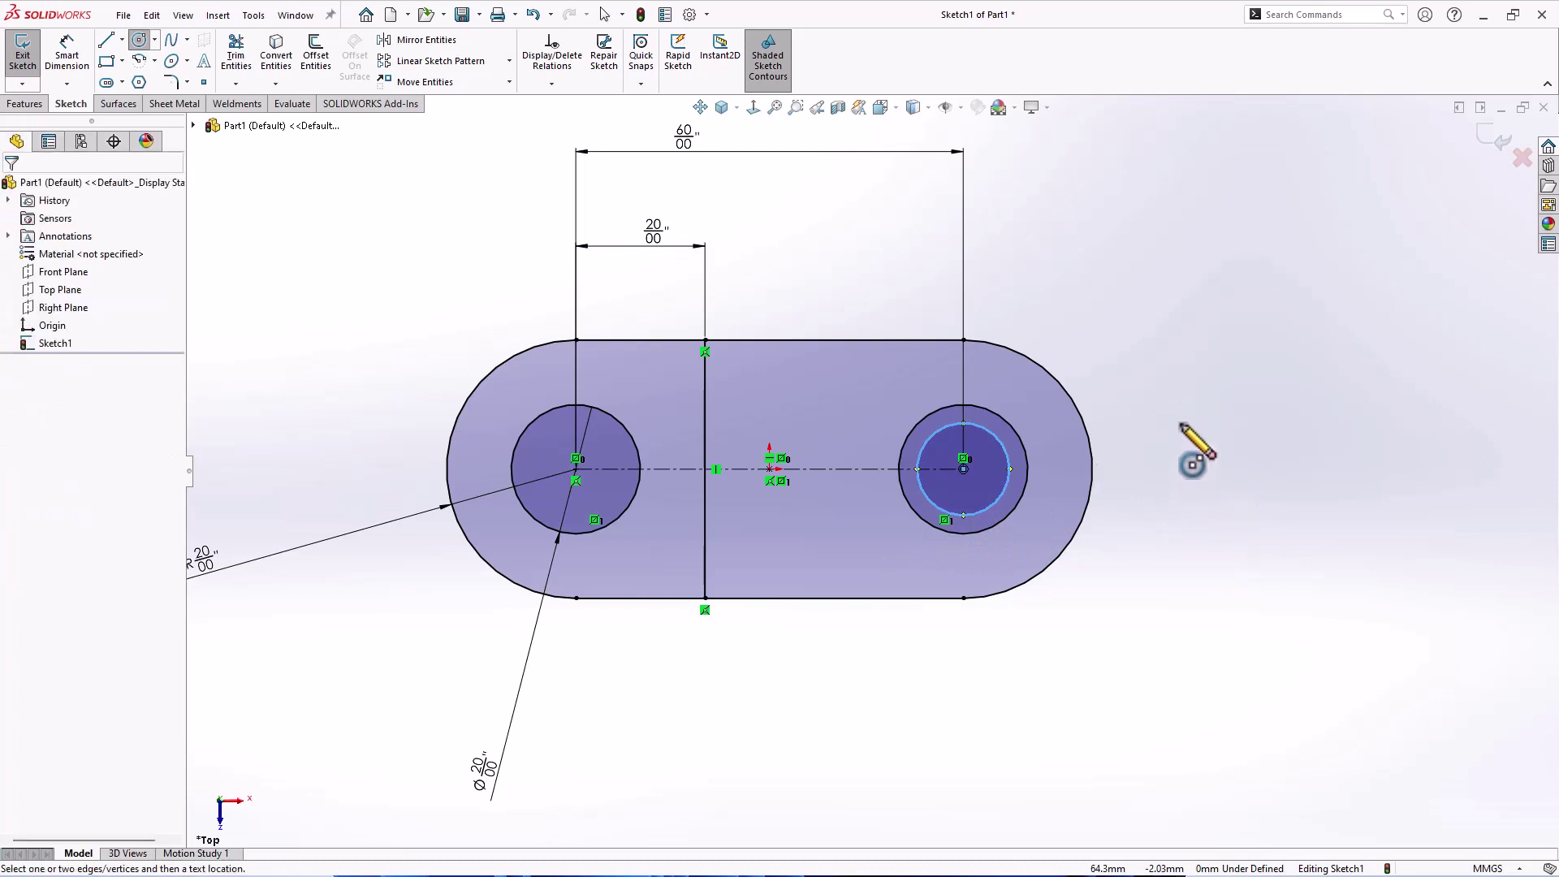
{"action": "left_click", "coordinate": [1011, 476]}
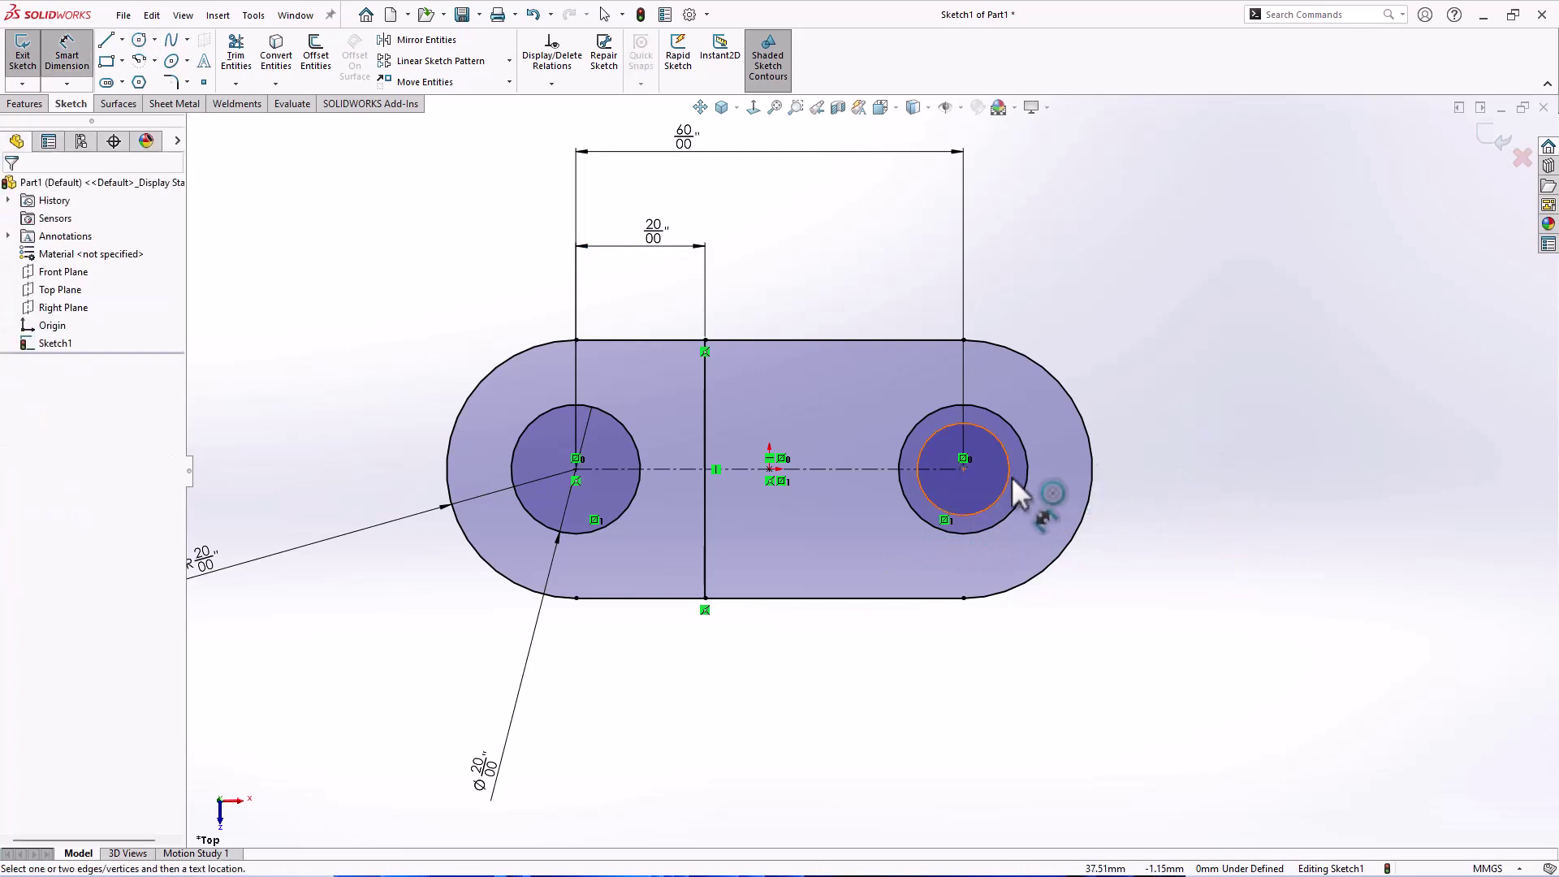
{"action": "left_click", "coordinate": [1186, 460]}
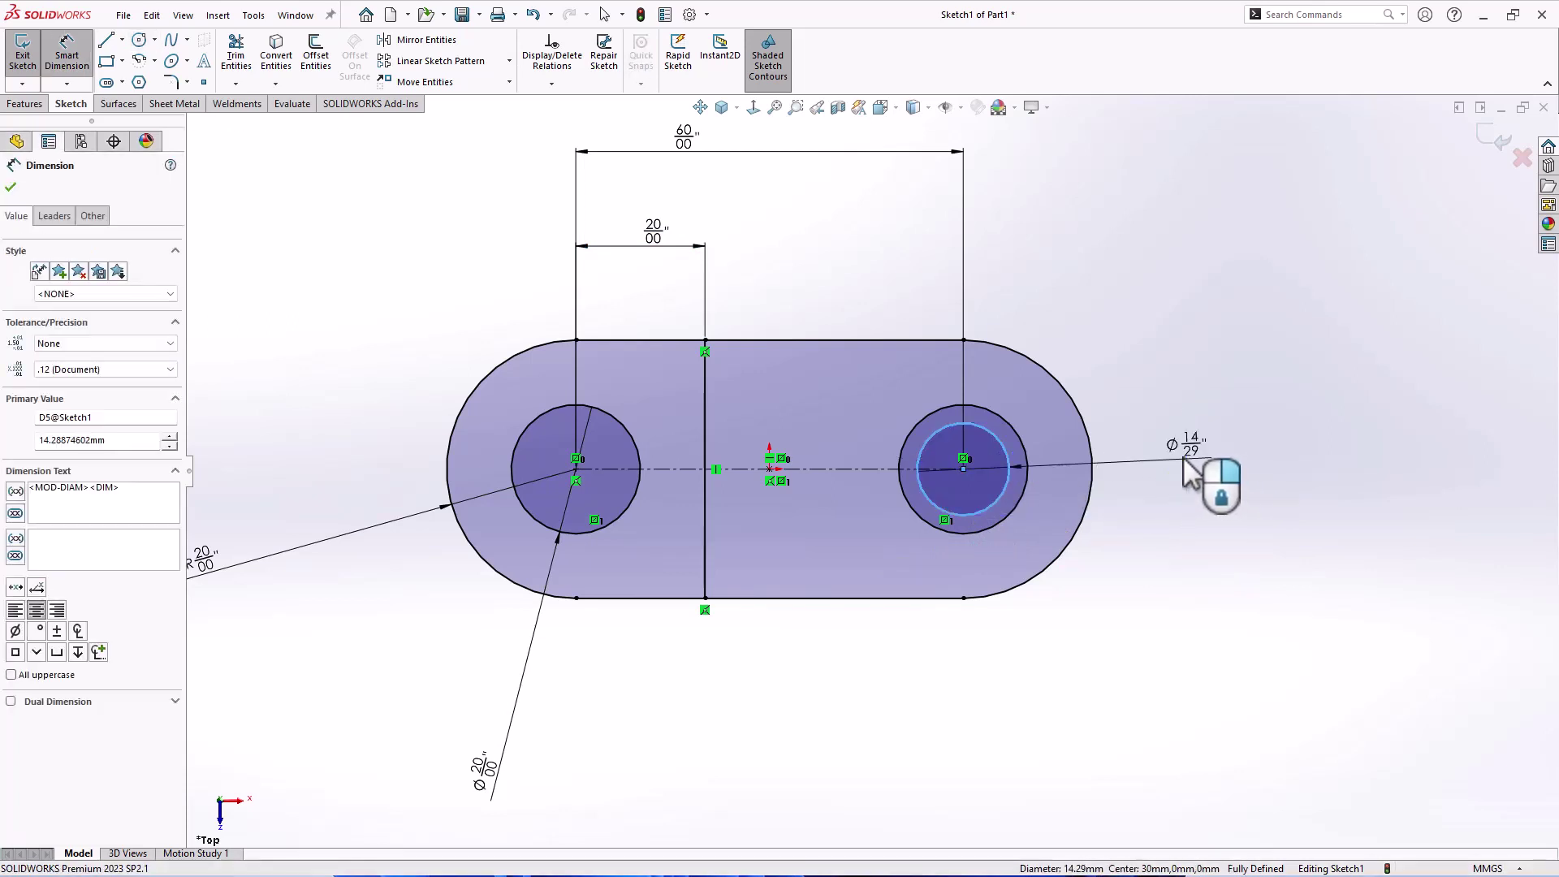
{"action": "type", "text": "16"}
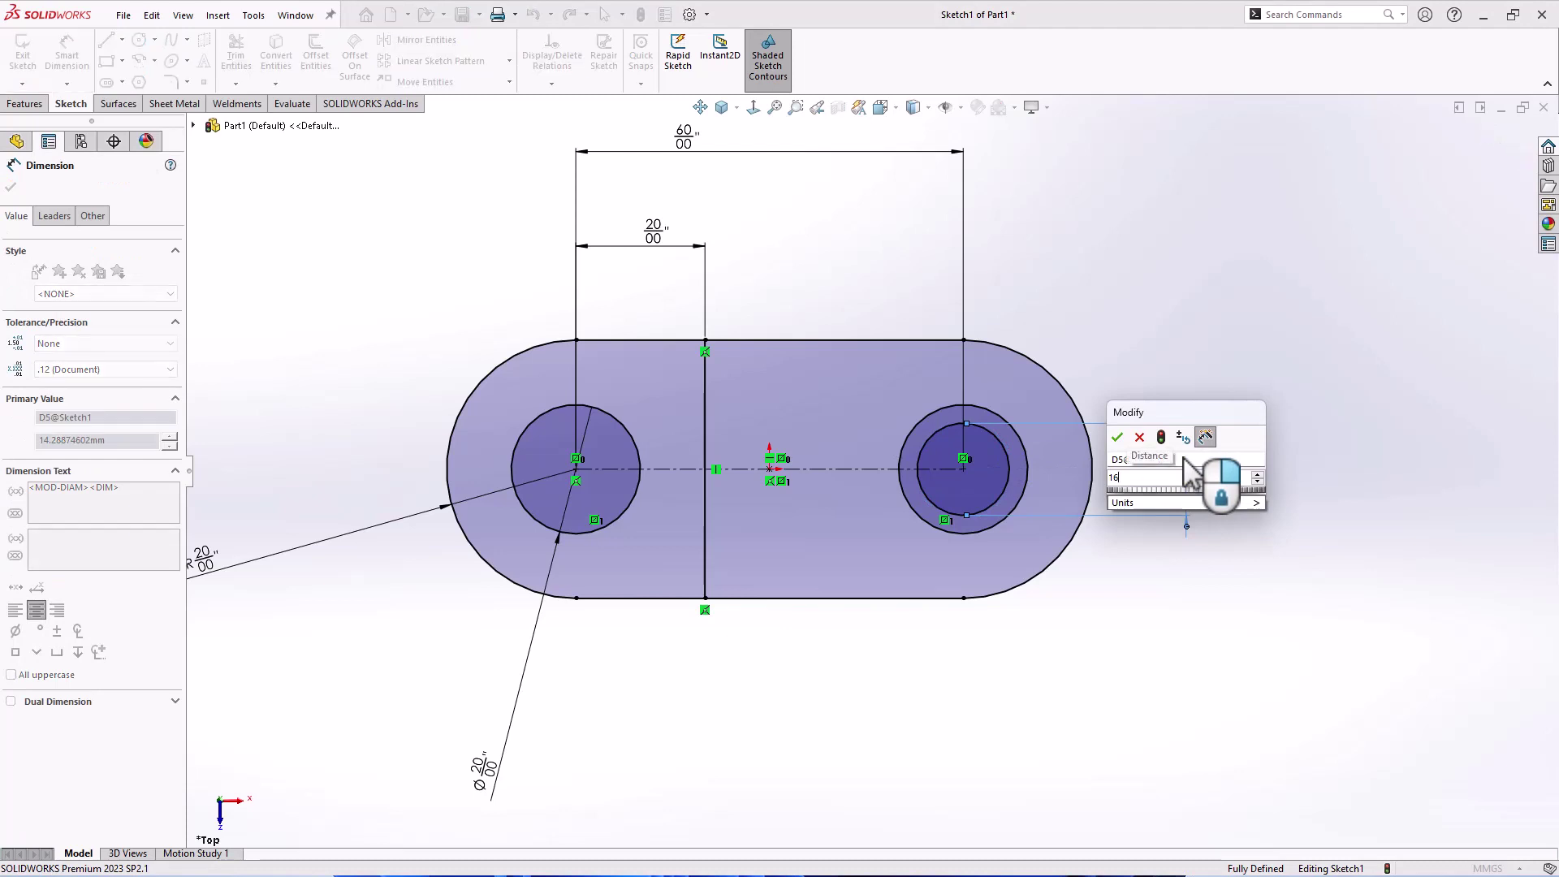
{"action": "key", "text": "Return"}
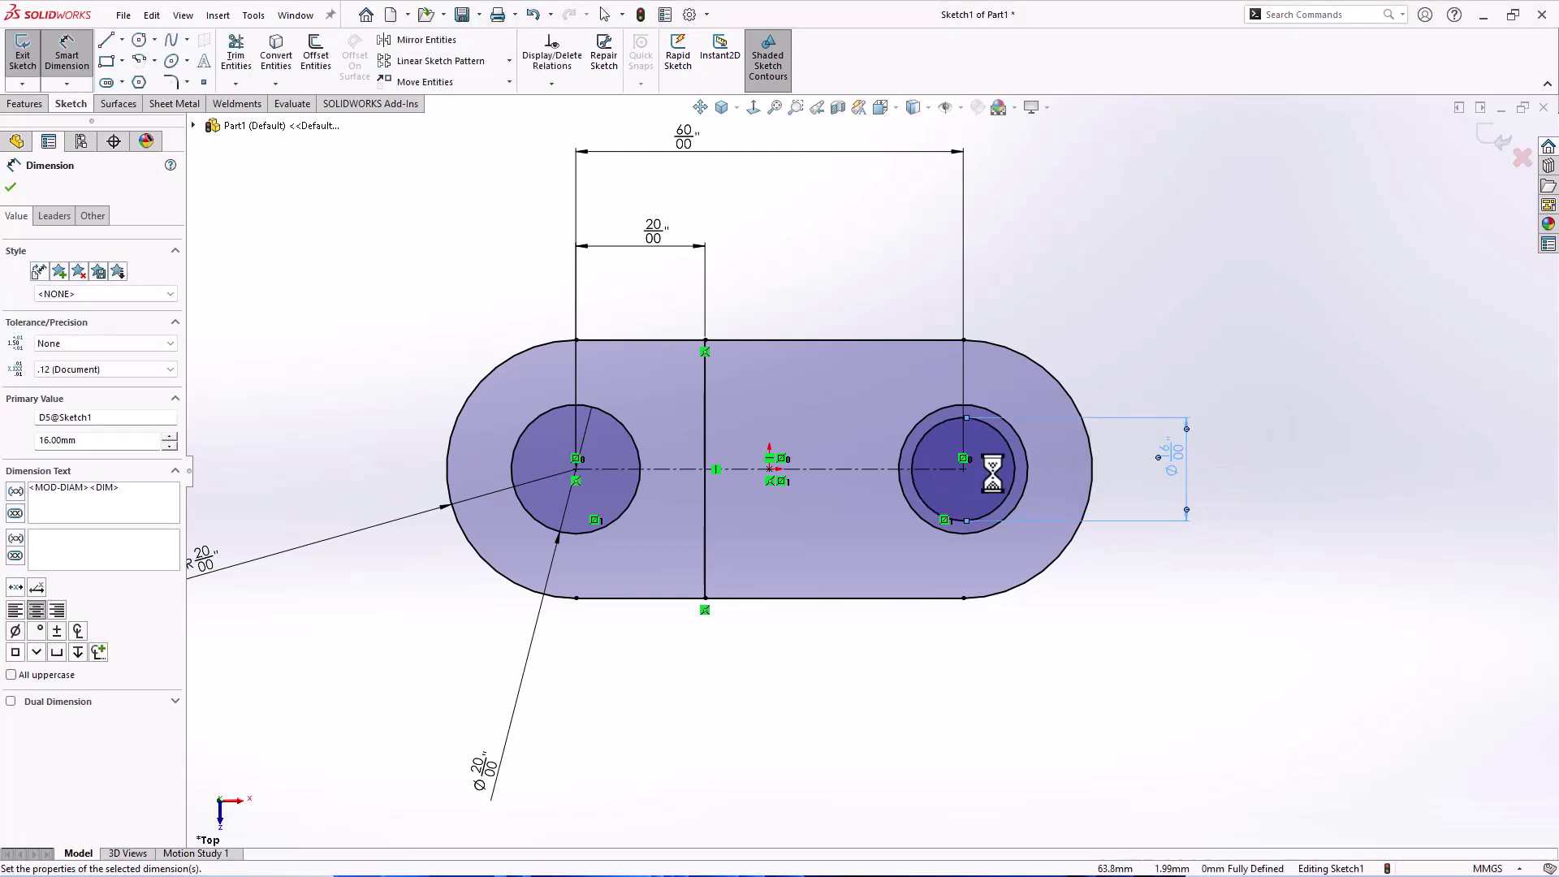
Step: Extrude the slot region right of the dividing line 10 mm as a blind boss, leaving the 20 mm hole open
{"action": "left_click", "coordinate": [25, 104]}
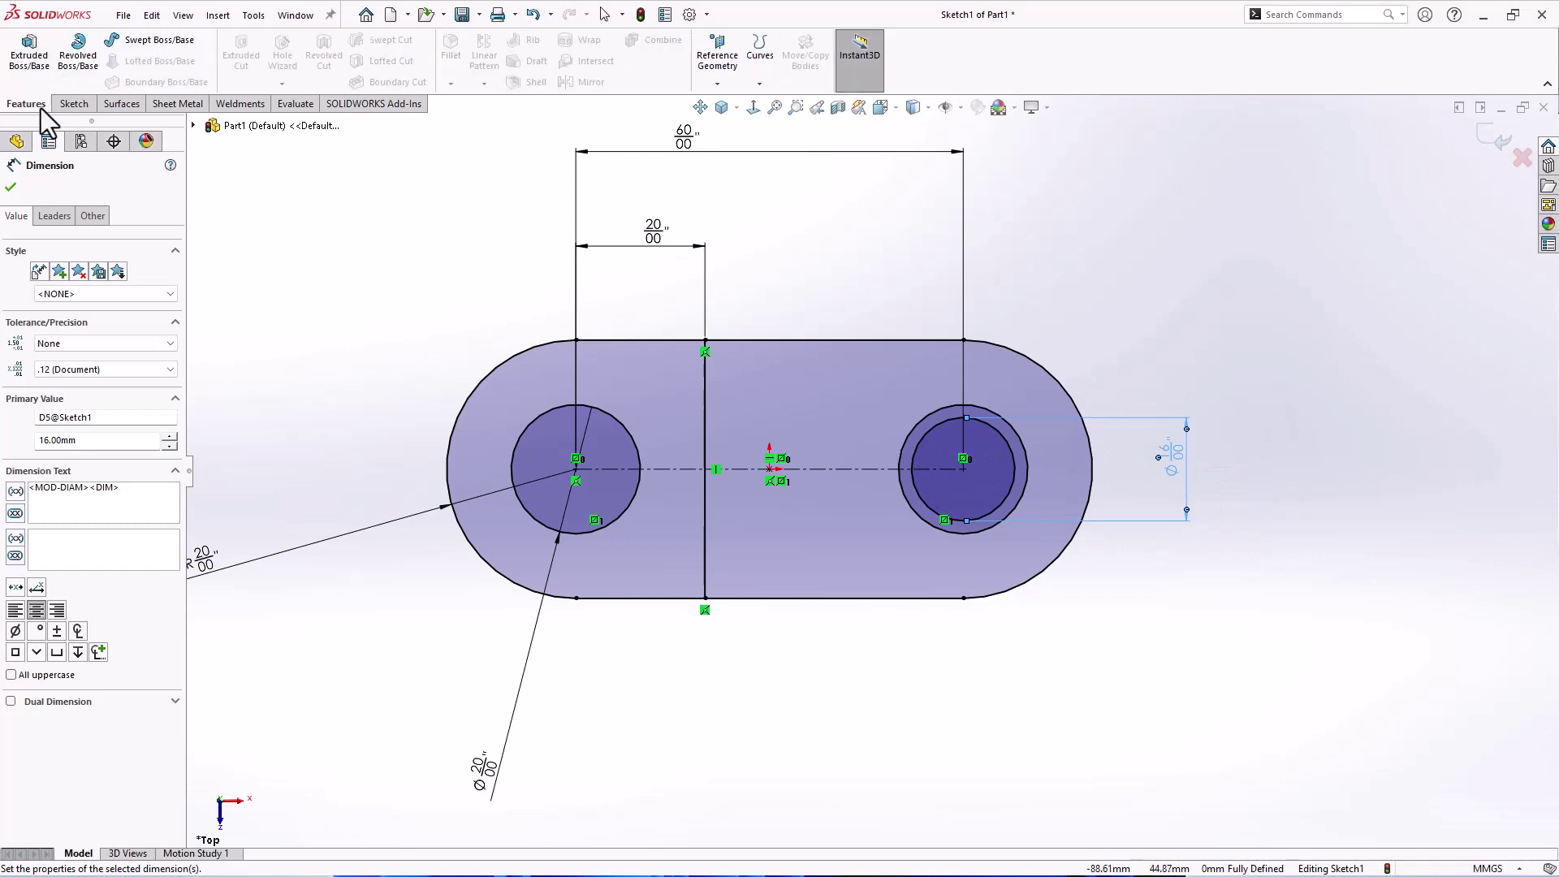
{"action": "left_click", "coordinate": [29, 55]}
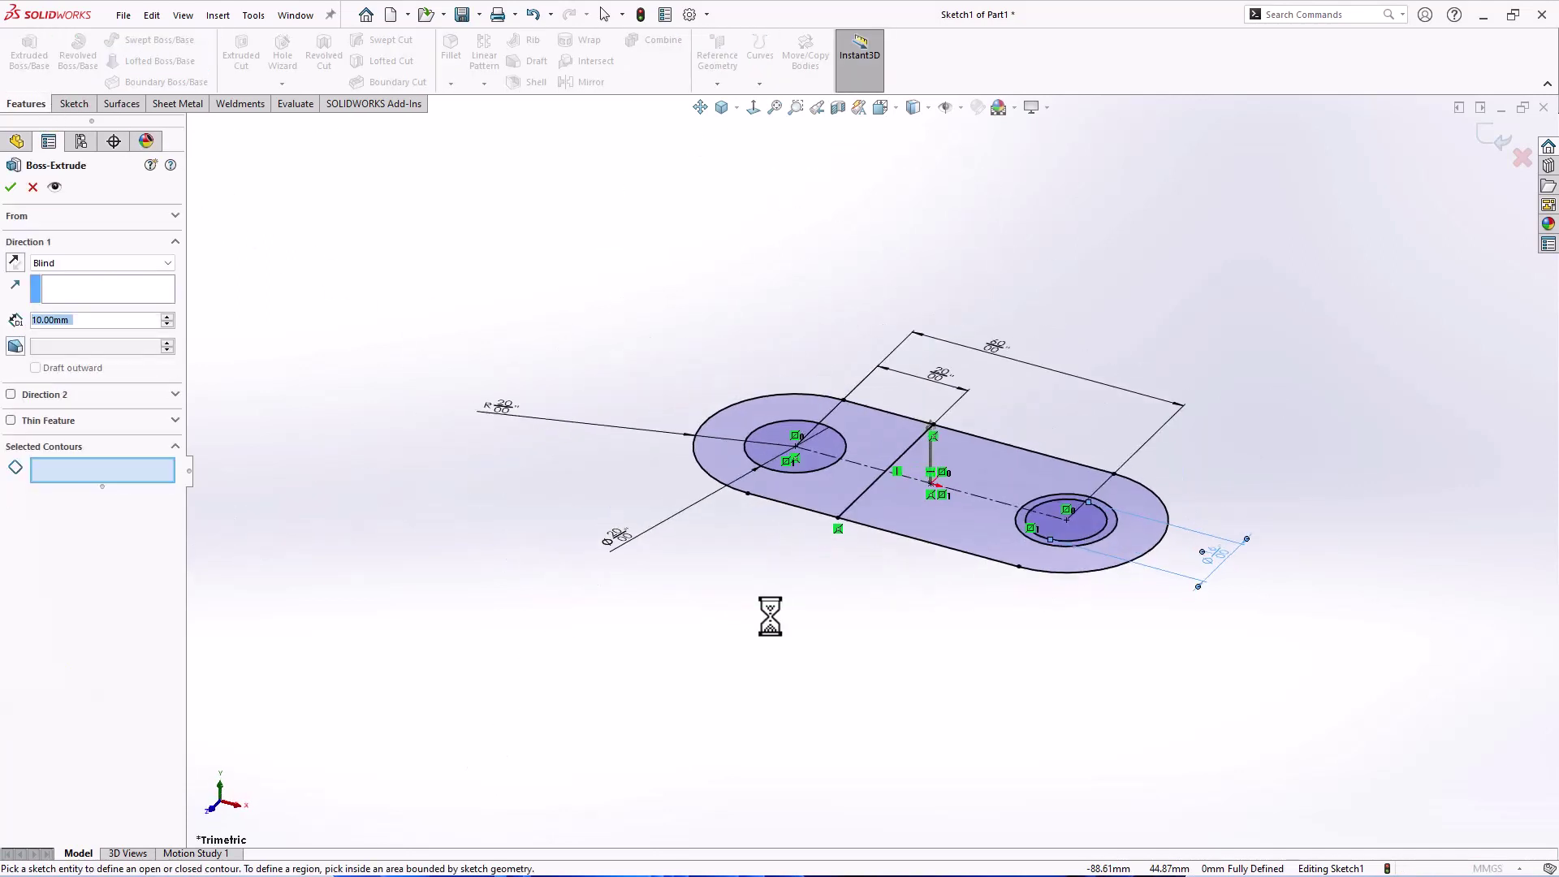
{"action": "left_click", "coordinate": [925, 517]}
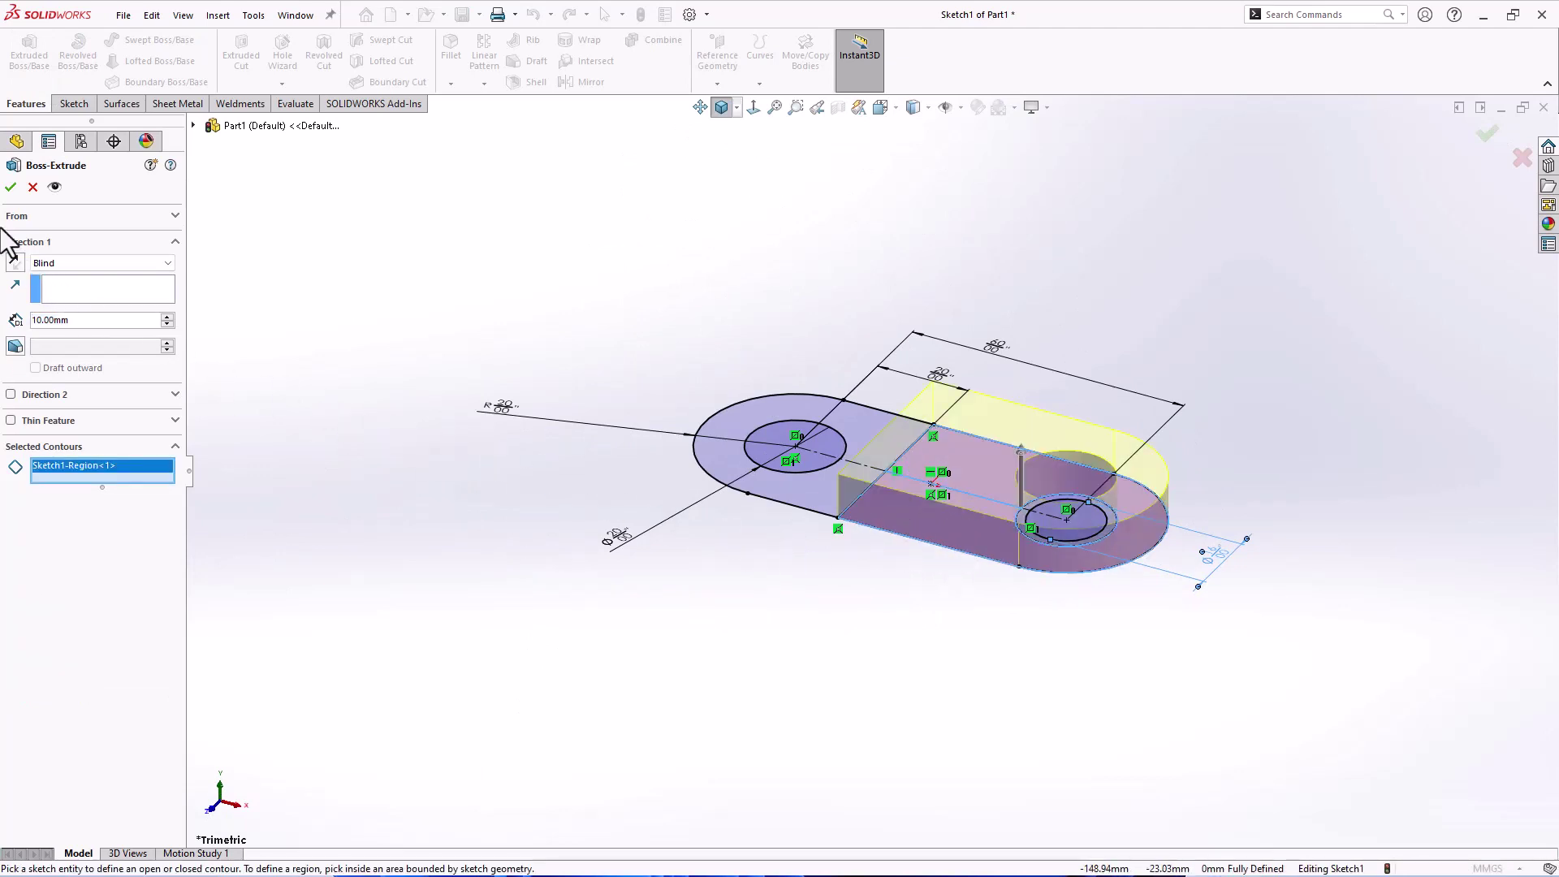
{"action": "left_click", "coordinate": [11, 187]}
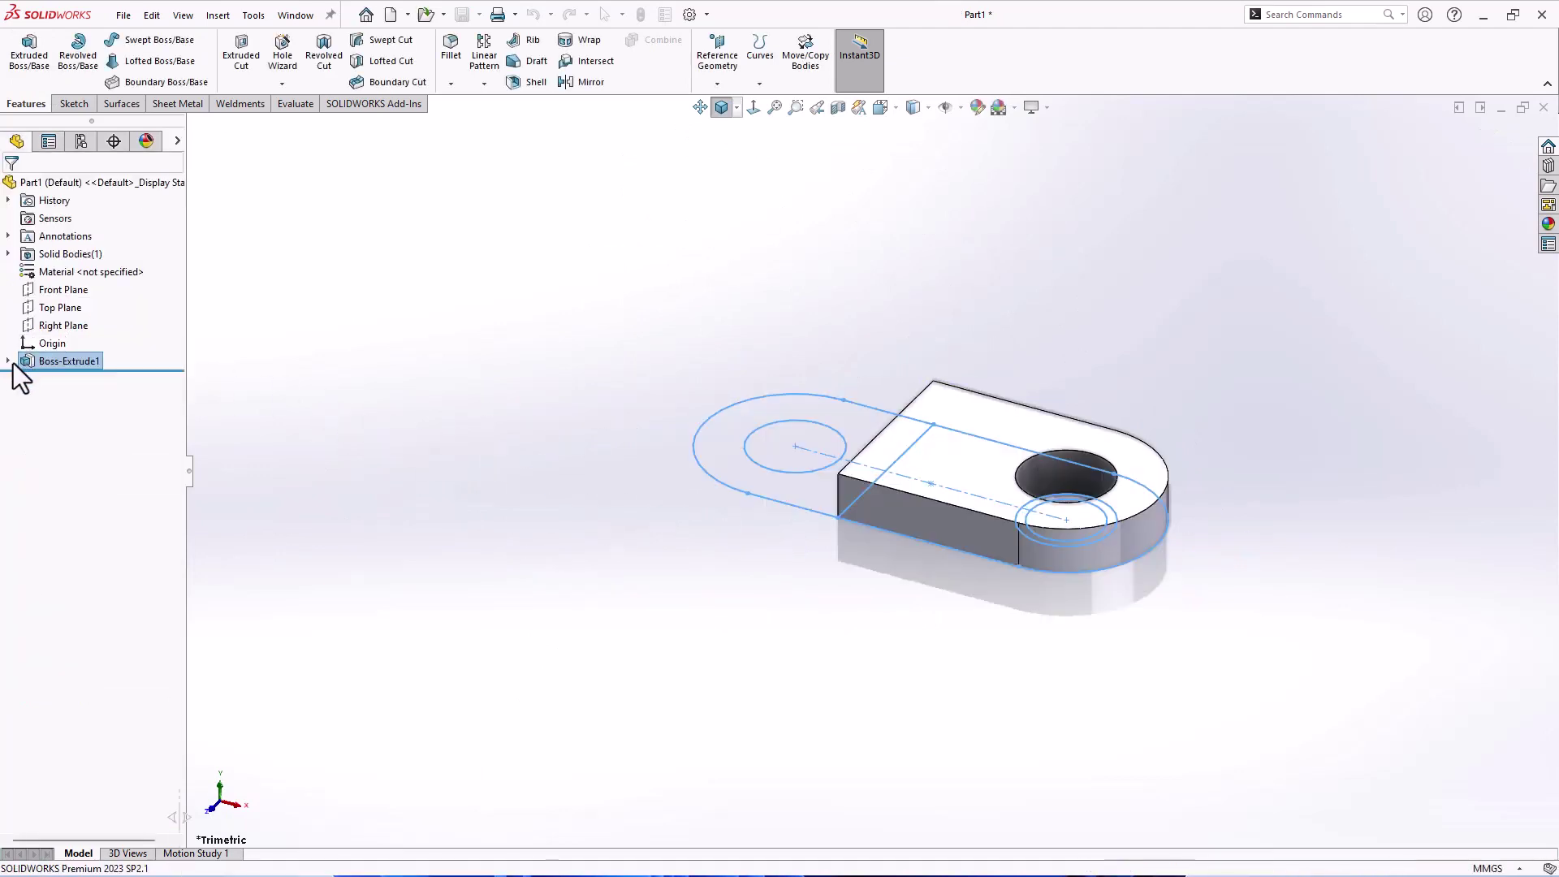
Step: Reuse the slot sketch to extrude the region left of the dividing line 40 mm, around its hole, merged with the body
{"action": "left_click", "coordinate": [45, 379]}
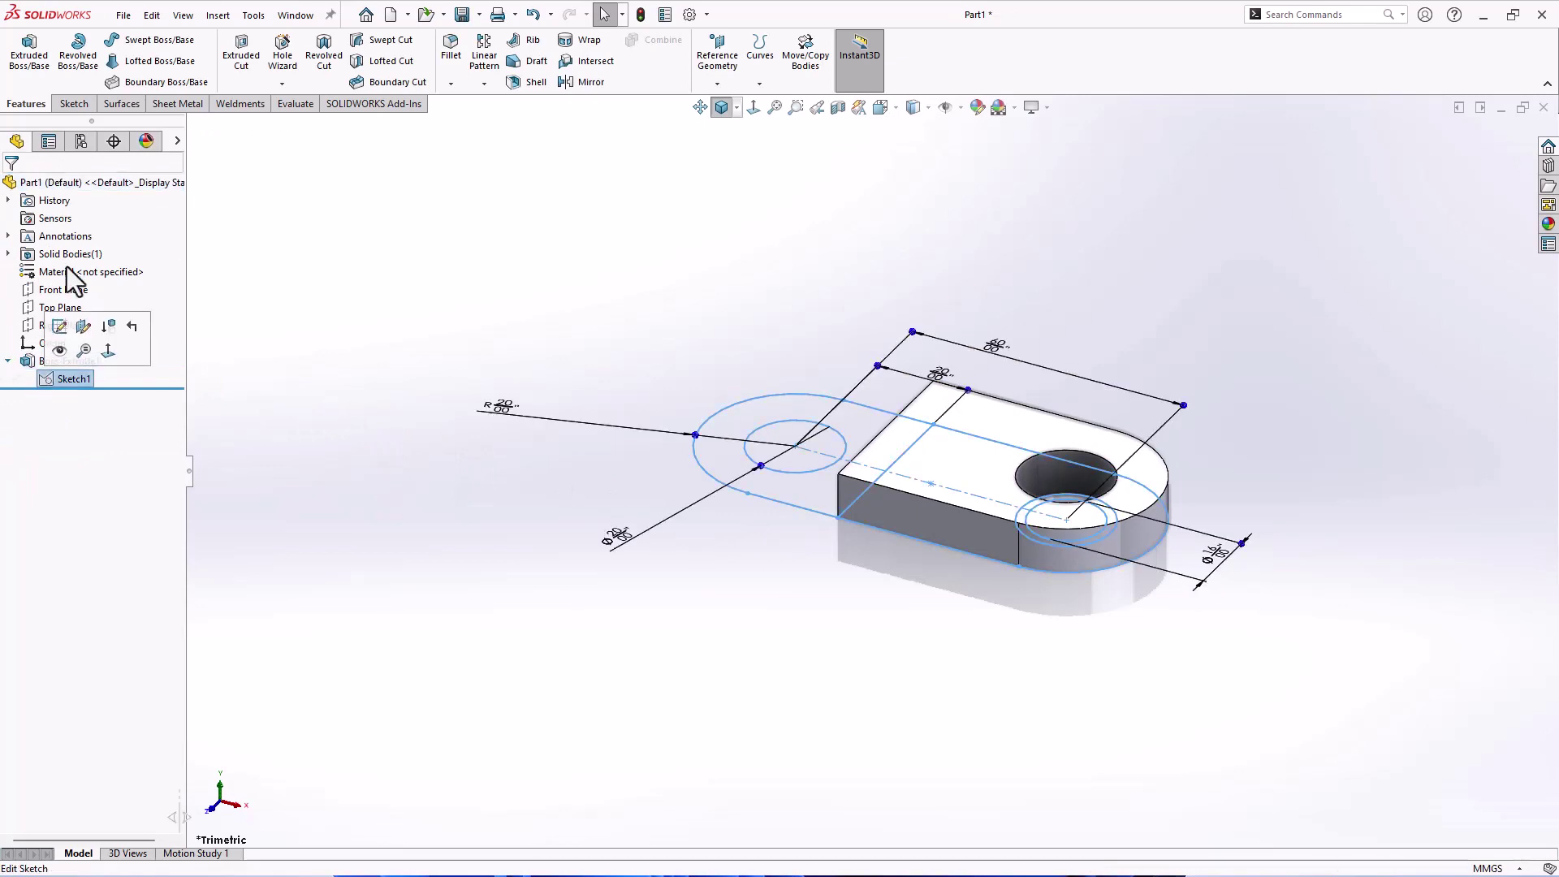
{"action": "left_click", "coordinate": [28, 57]}
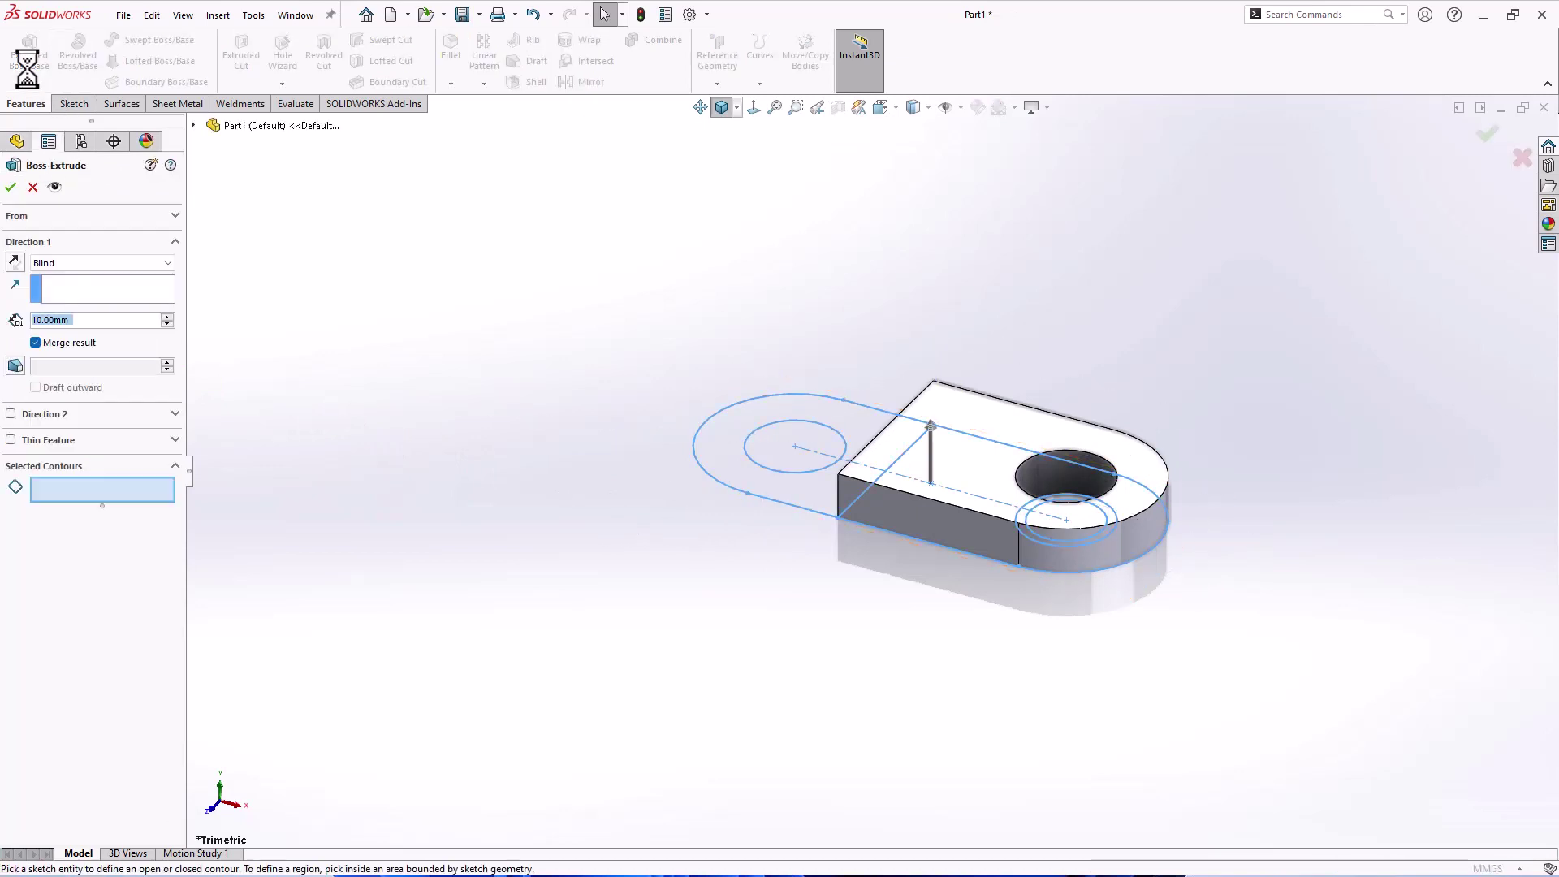
{"action": "left_click", "coordinate": [167, 317]}
{"action": "left_click", "coordinate": [167, 317]}
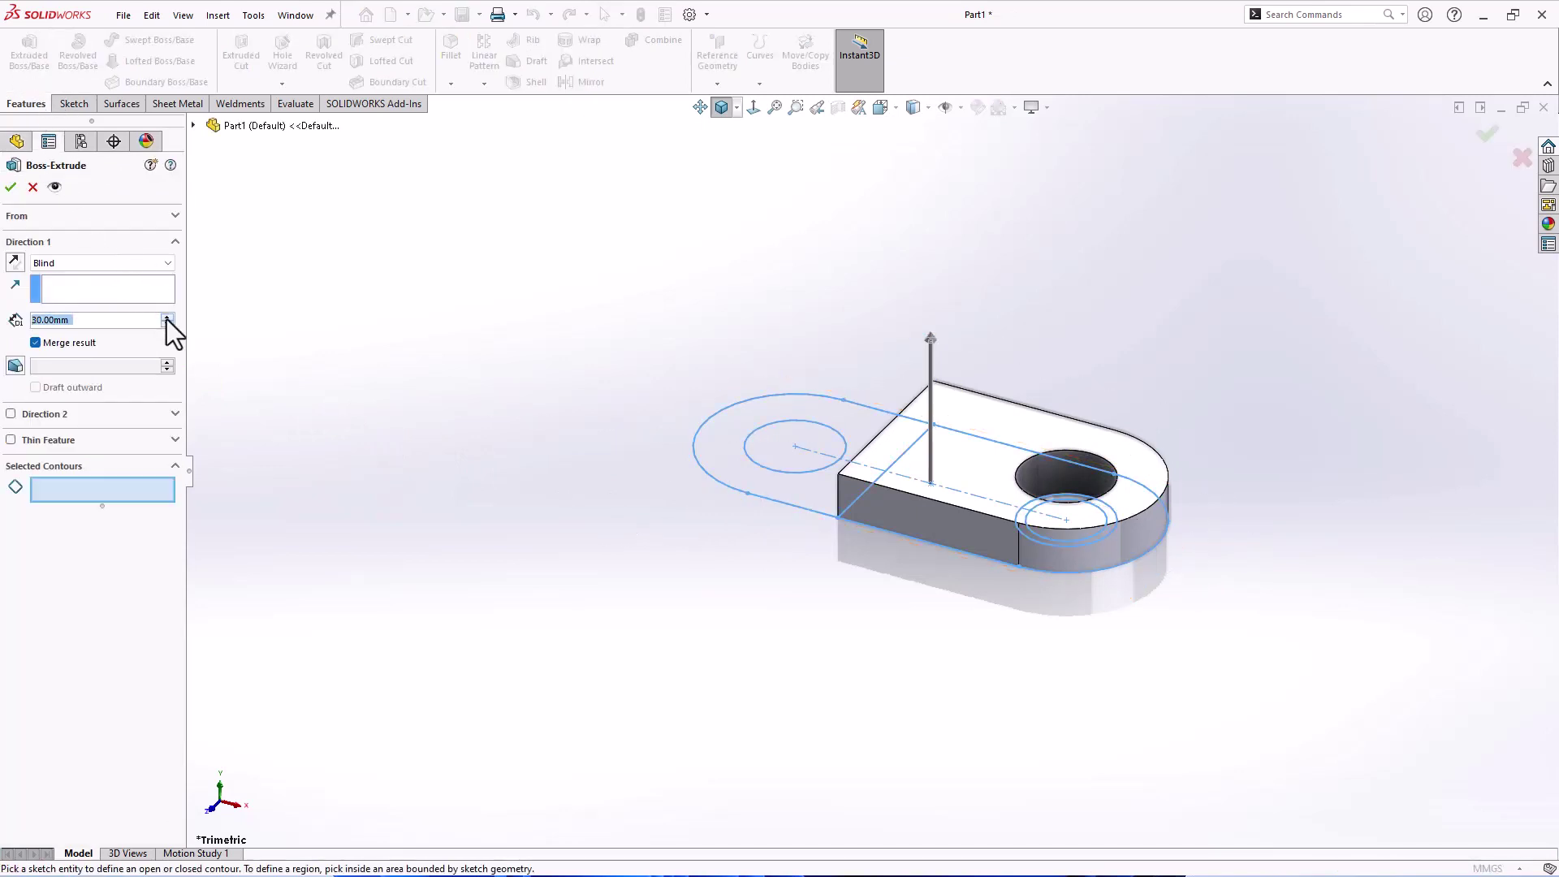
{"action": "left_click", "coordinate": [718, 465]}
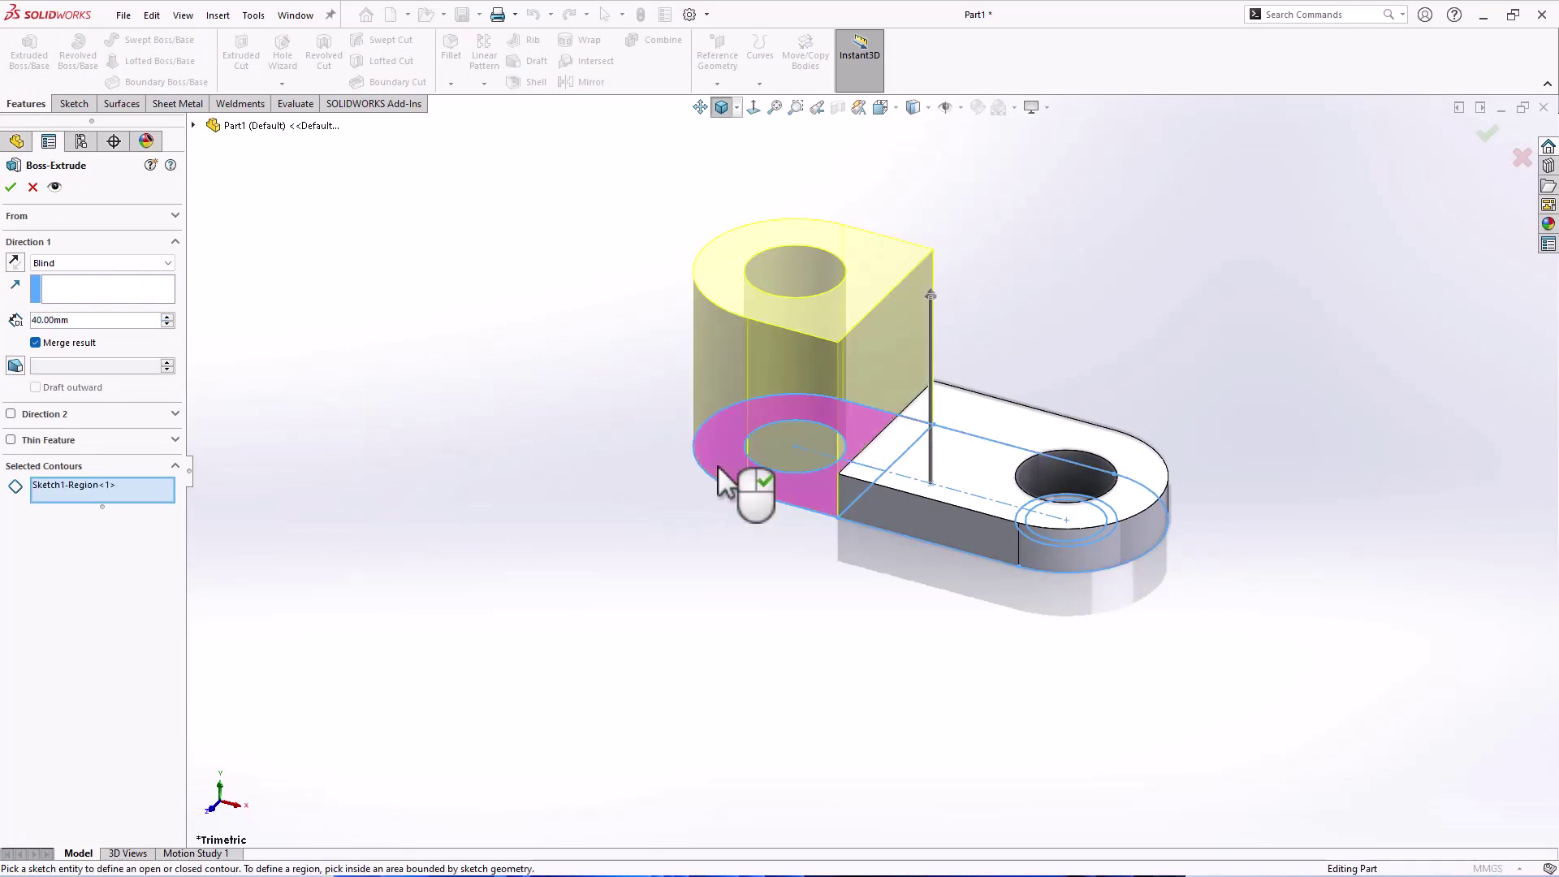
{"action": "left_click", "coordinate": [11, 189]}
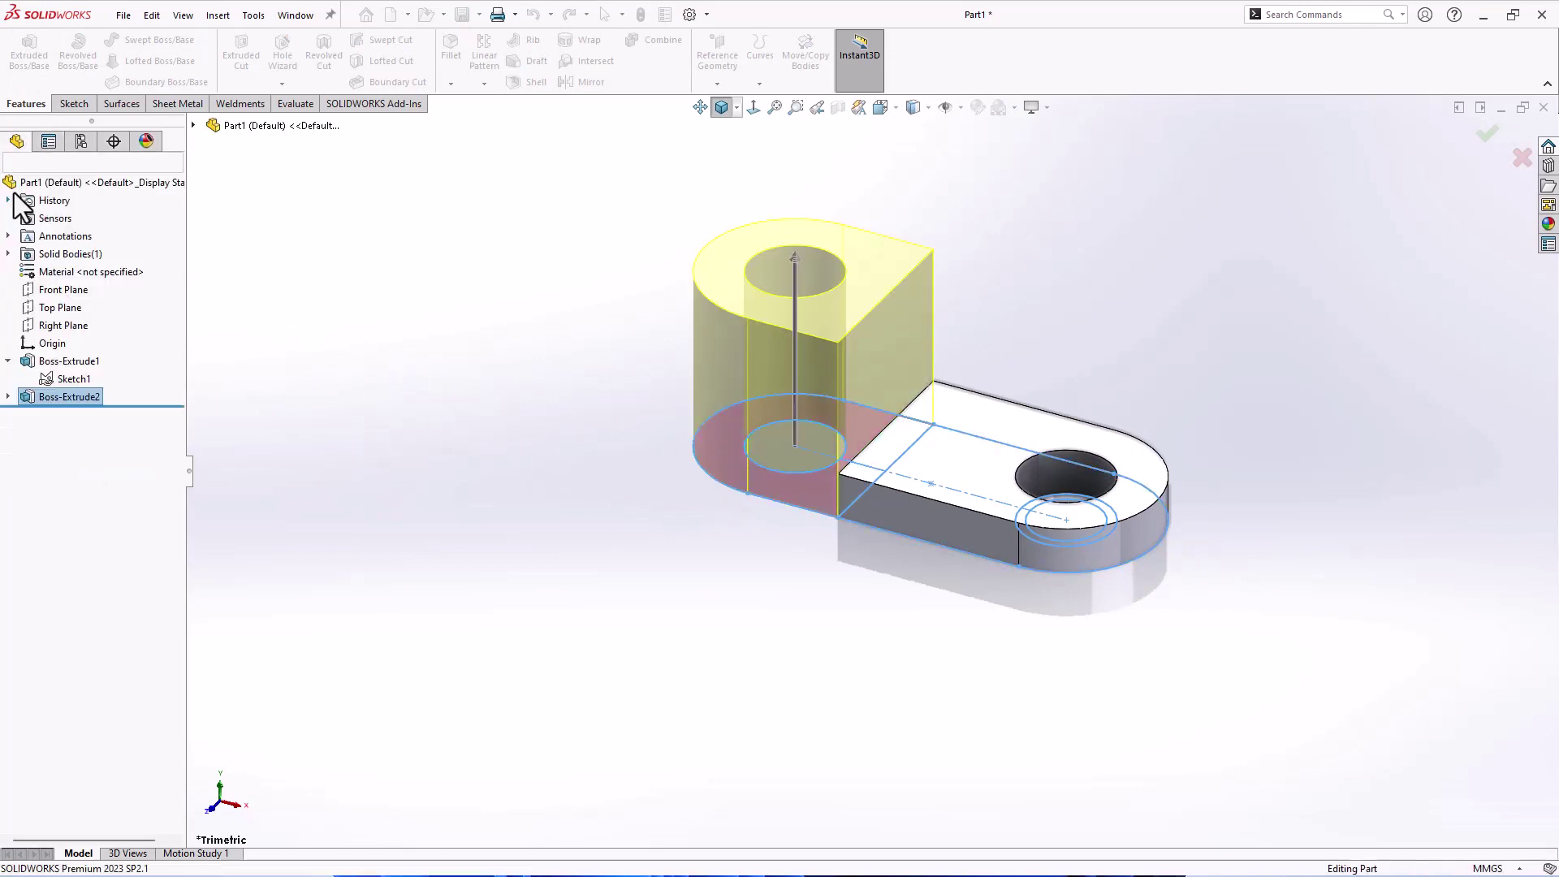
Step: Reuse the slot sketch to extrude the ring between the 16 mm and 20 mm circles 15 mm as a merged boss
{"action": "left_click", "coordinate": [83, 379]}
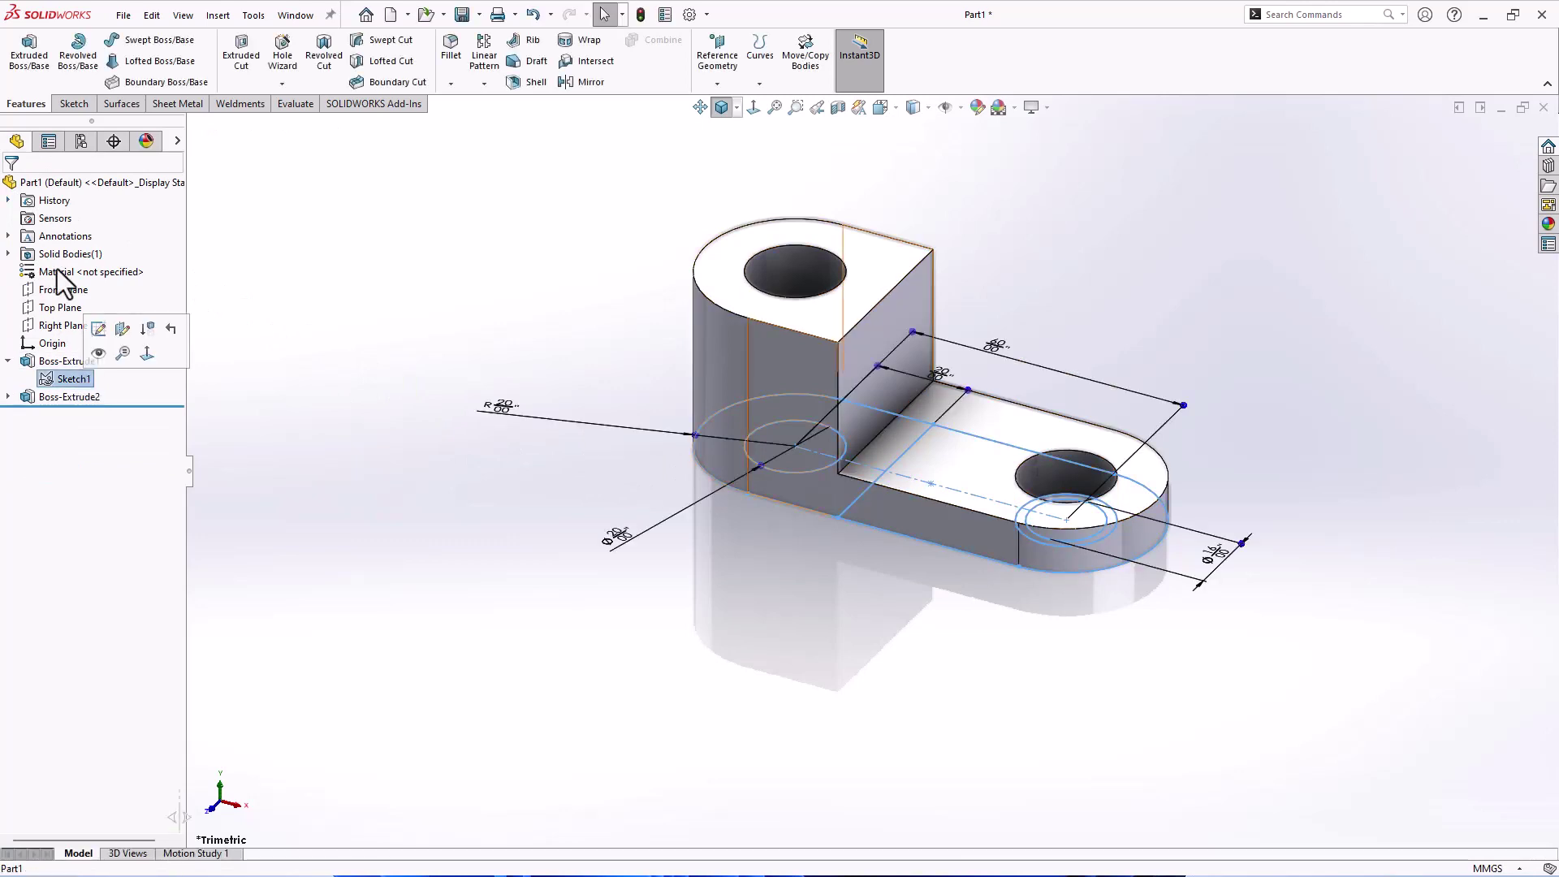
{"action": "left_click", "coordinate": [32, 61]}
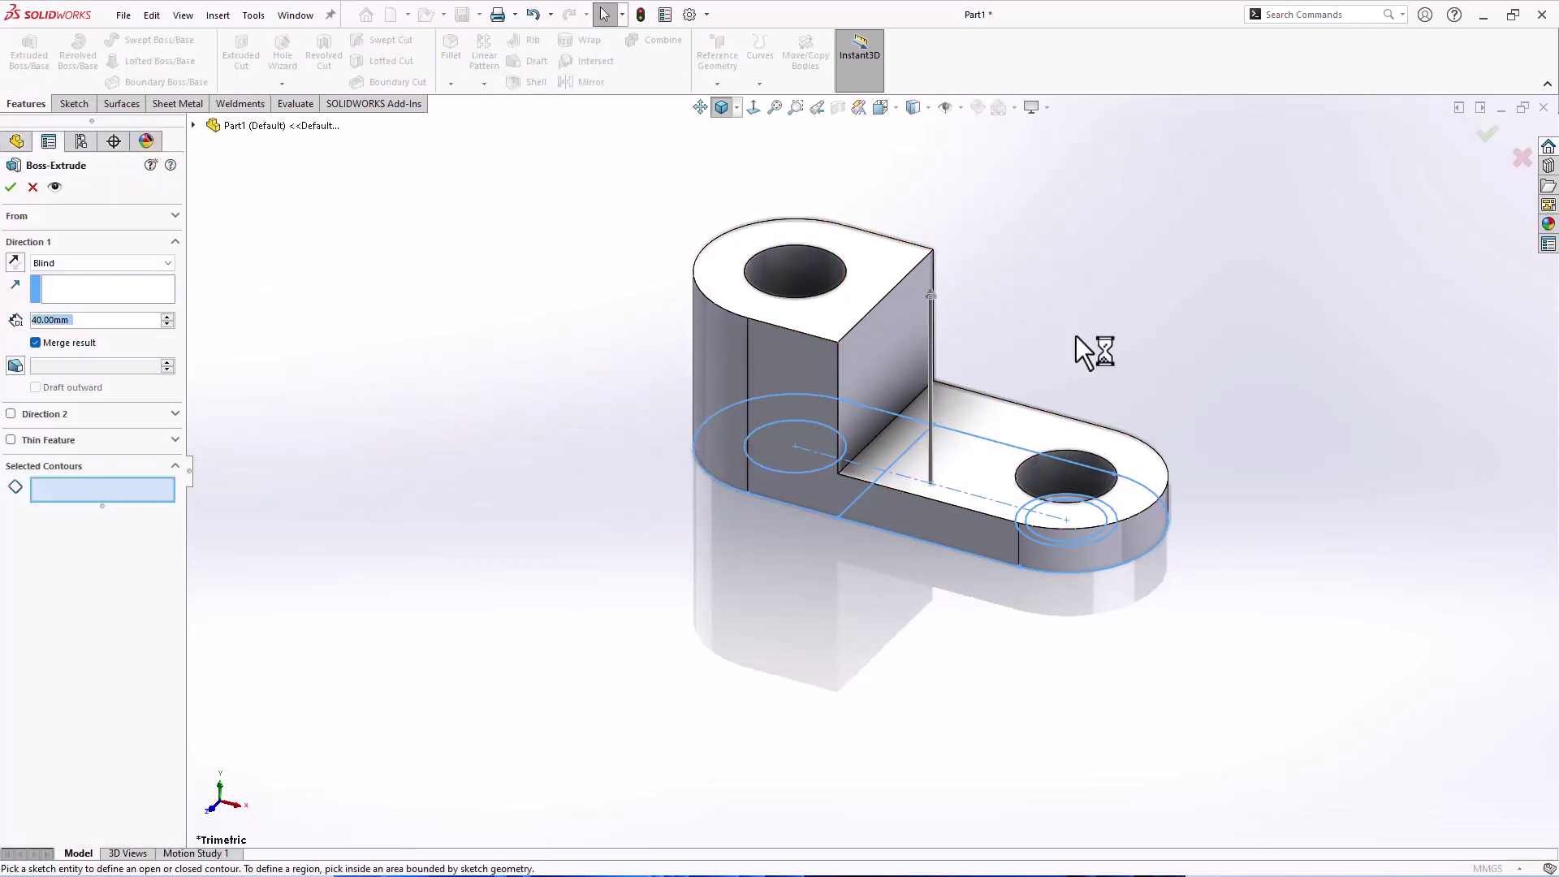
{"action": "middle_click_drag", "start_coordinate": [1073, 473], "coordinate": [1072, 505]}
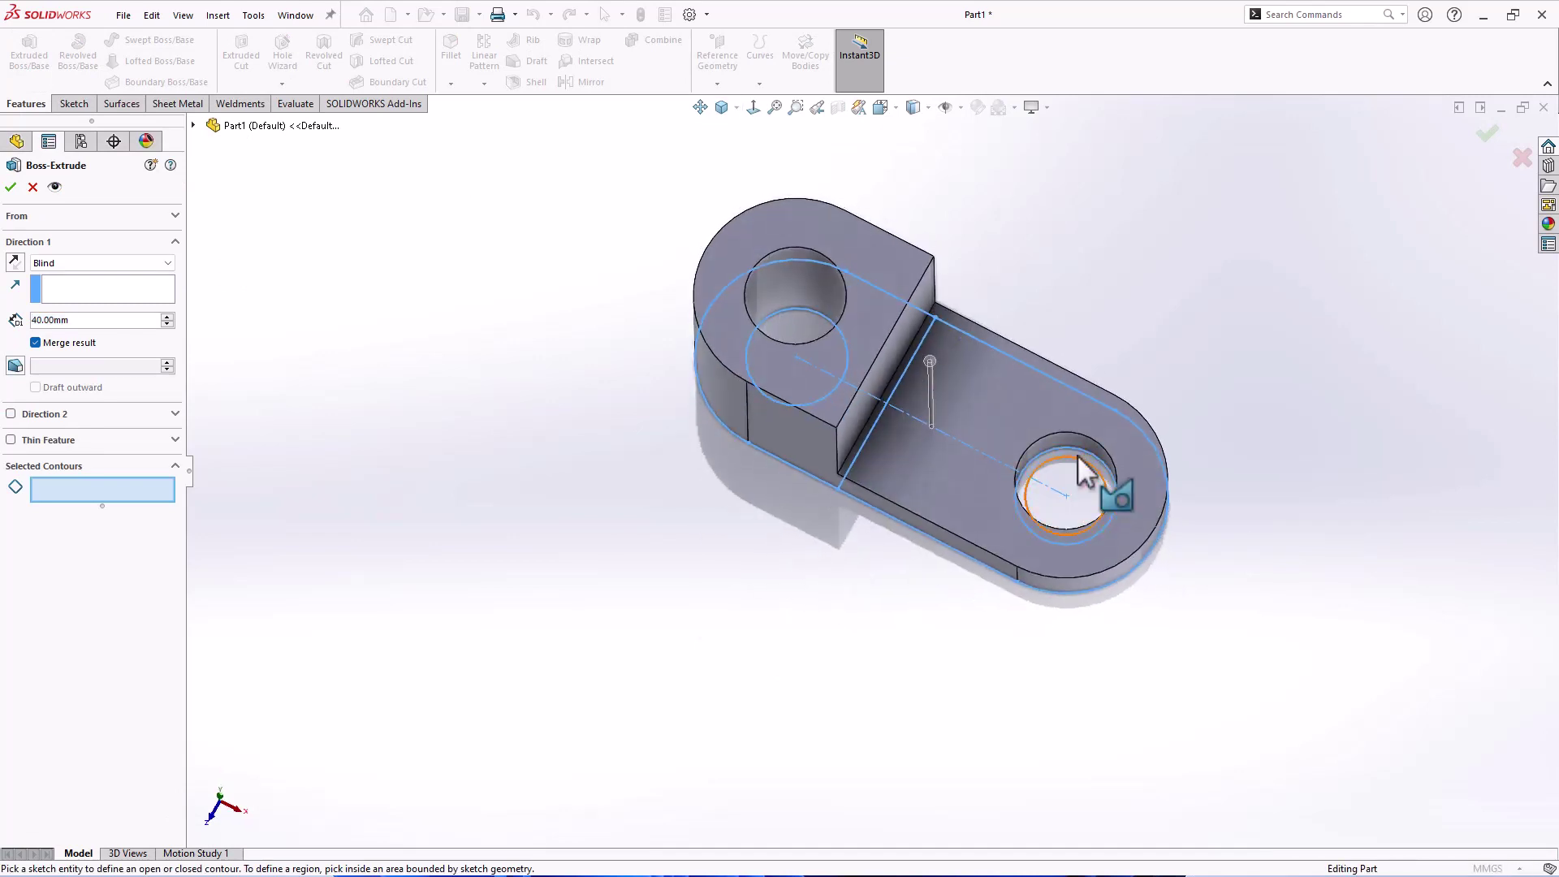
{"action": "scroll", "coordinate": [1079, 451], "scroll_direction": "down", "scroll_amount": 1}
{"action": "scroll", "coordinate": [1077, 451], "scroll_direction": "up", "scroll_amount": 3}
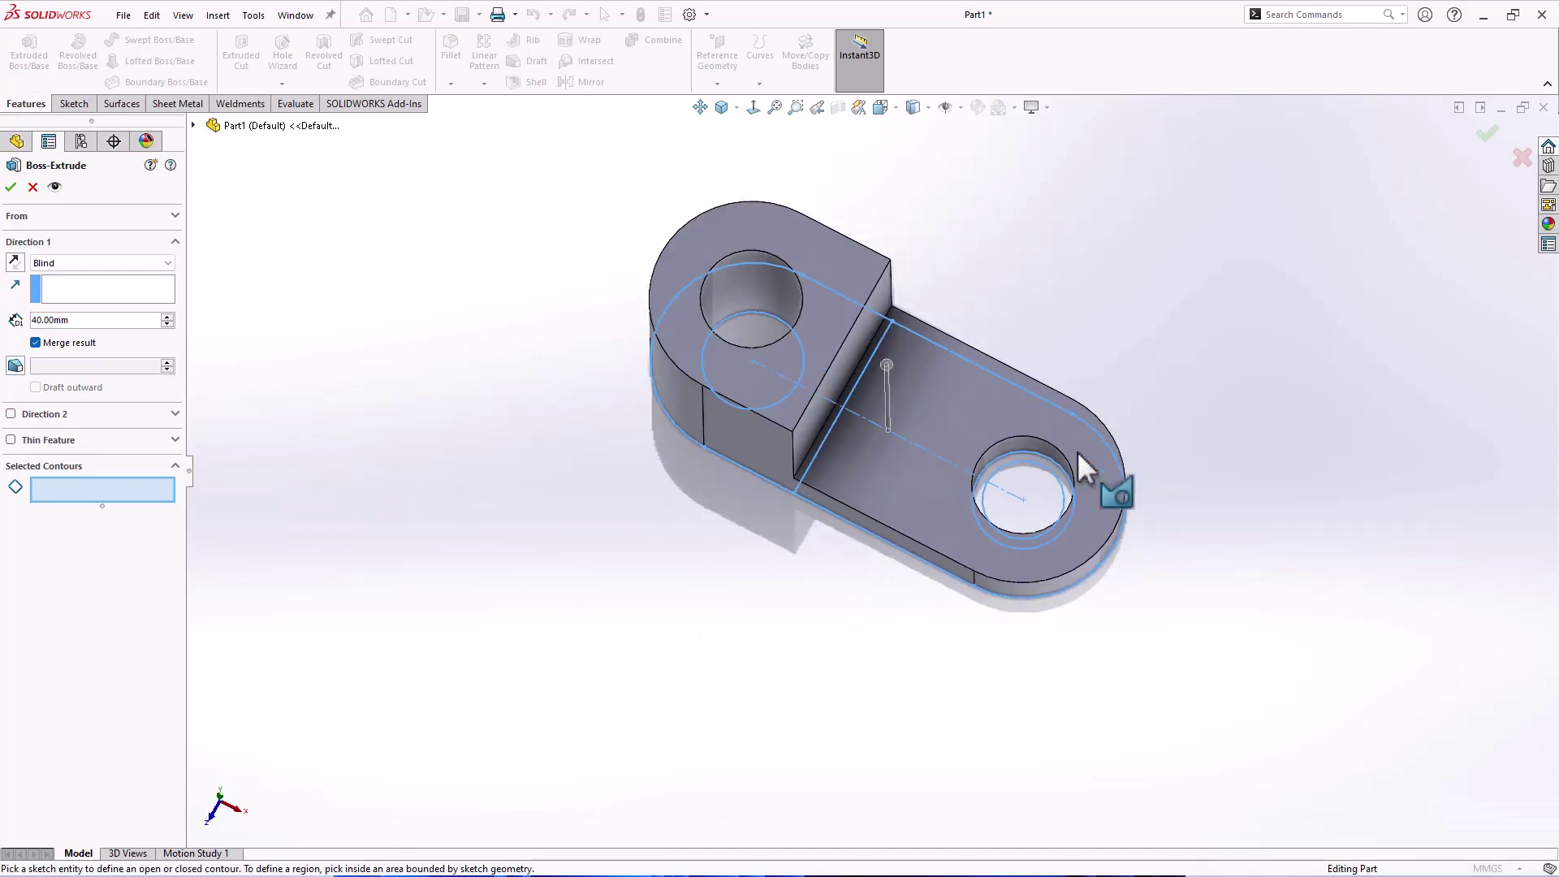
{"action": "scroll", "coordinate": [948, 479], "scroll_direction": "down", "scroll_amount": 5}
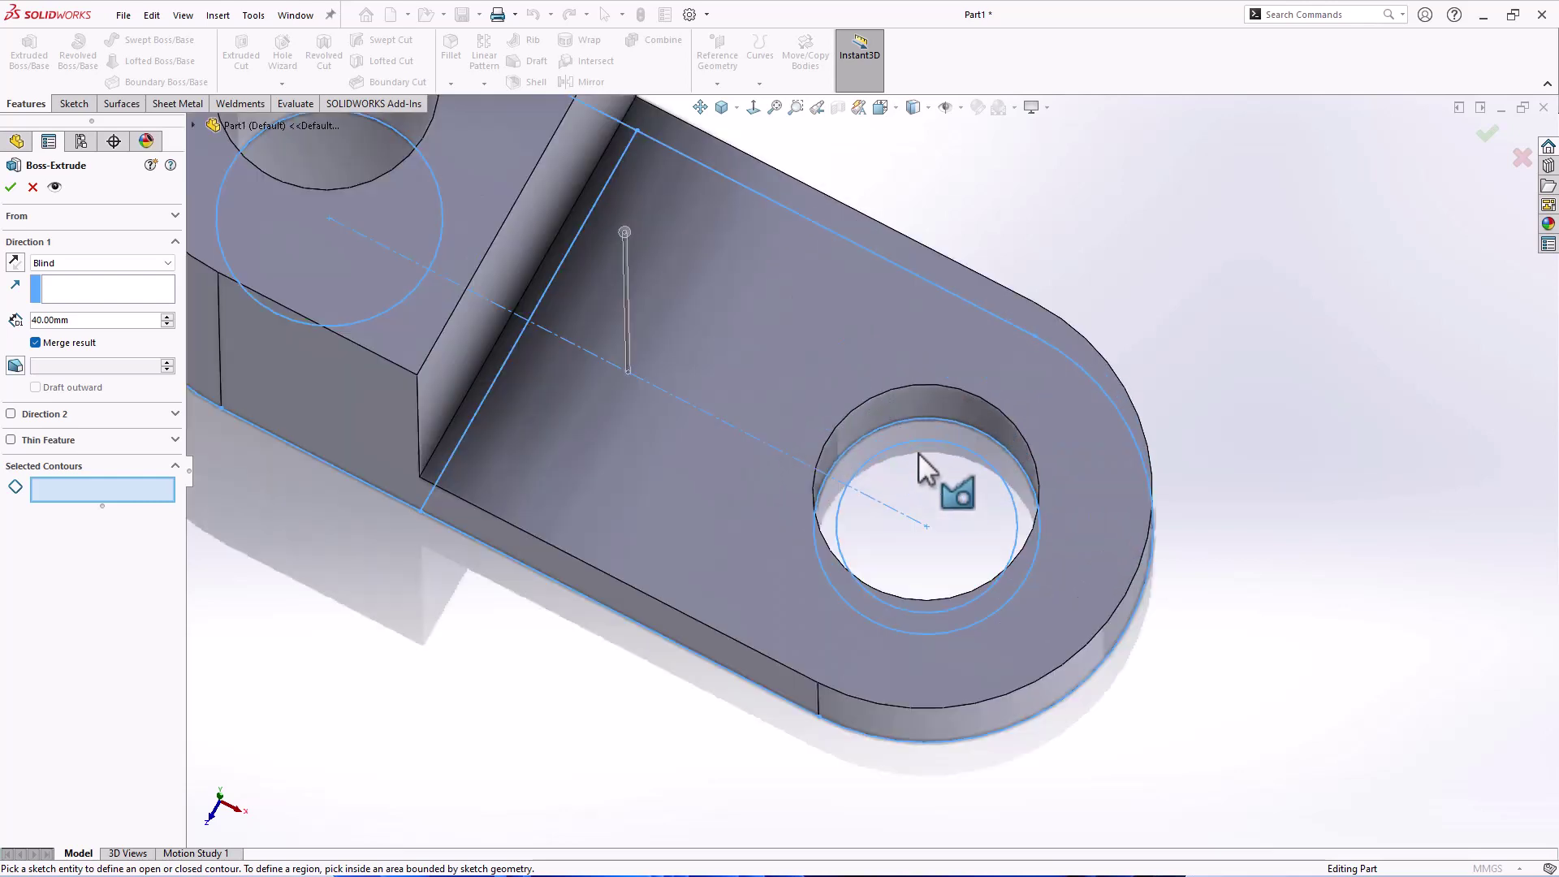
{"action": "left_click", "coordinate": [922, 424]}
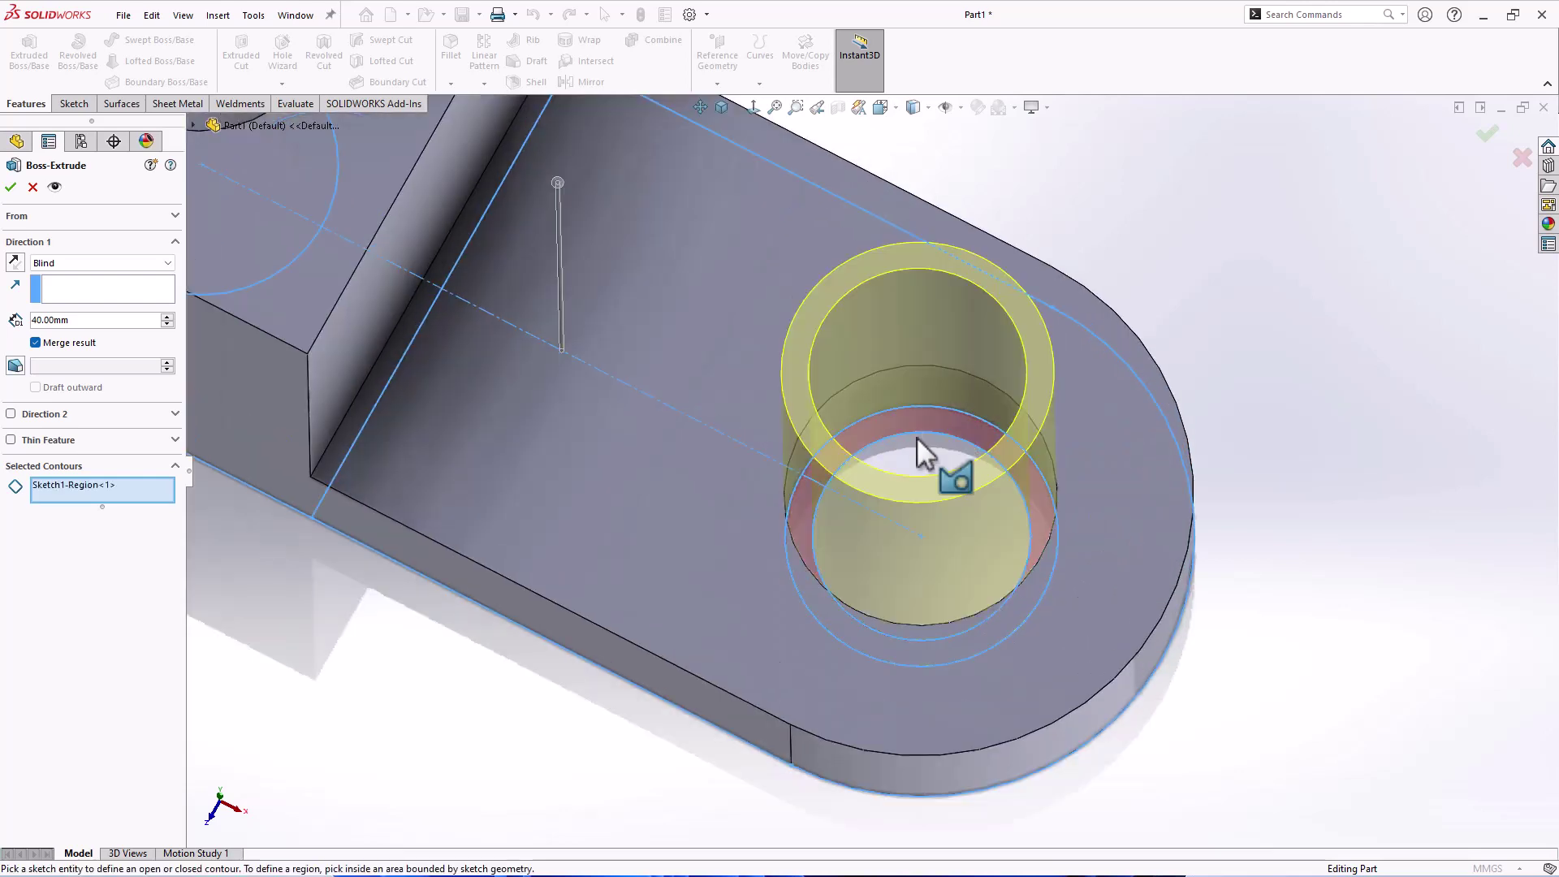
{"action": "scroll", "coordinate": [848, 495], "scroll_direction": "up", "scroll_amount": 3}
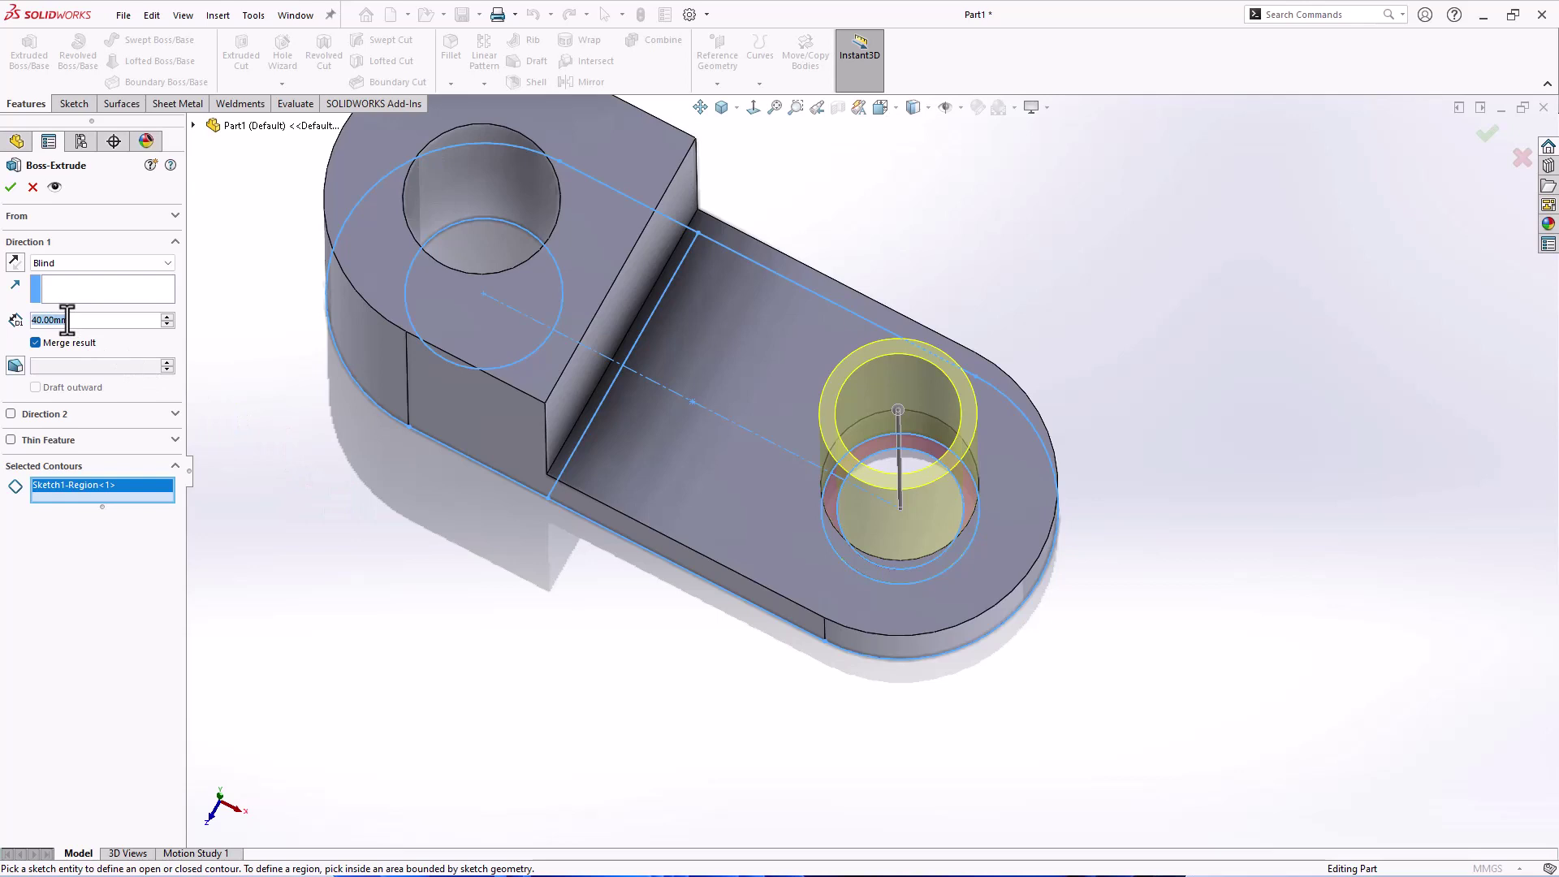
{"action": "type", "text": "15"}
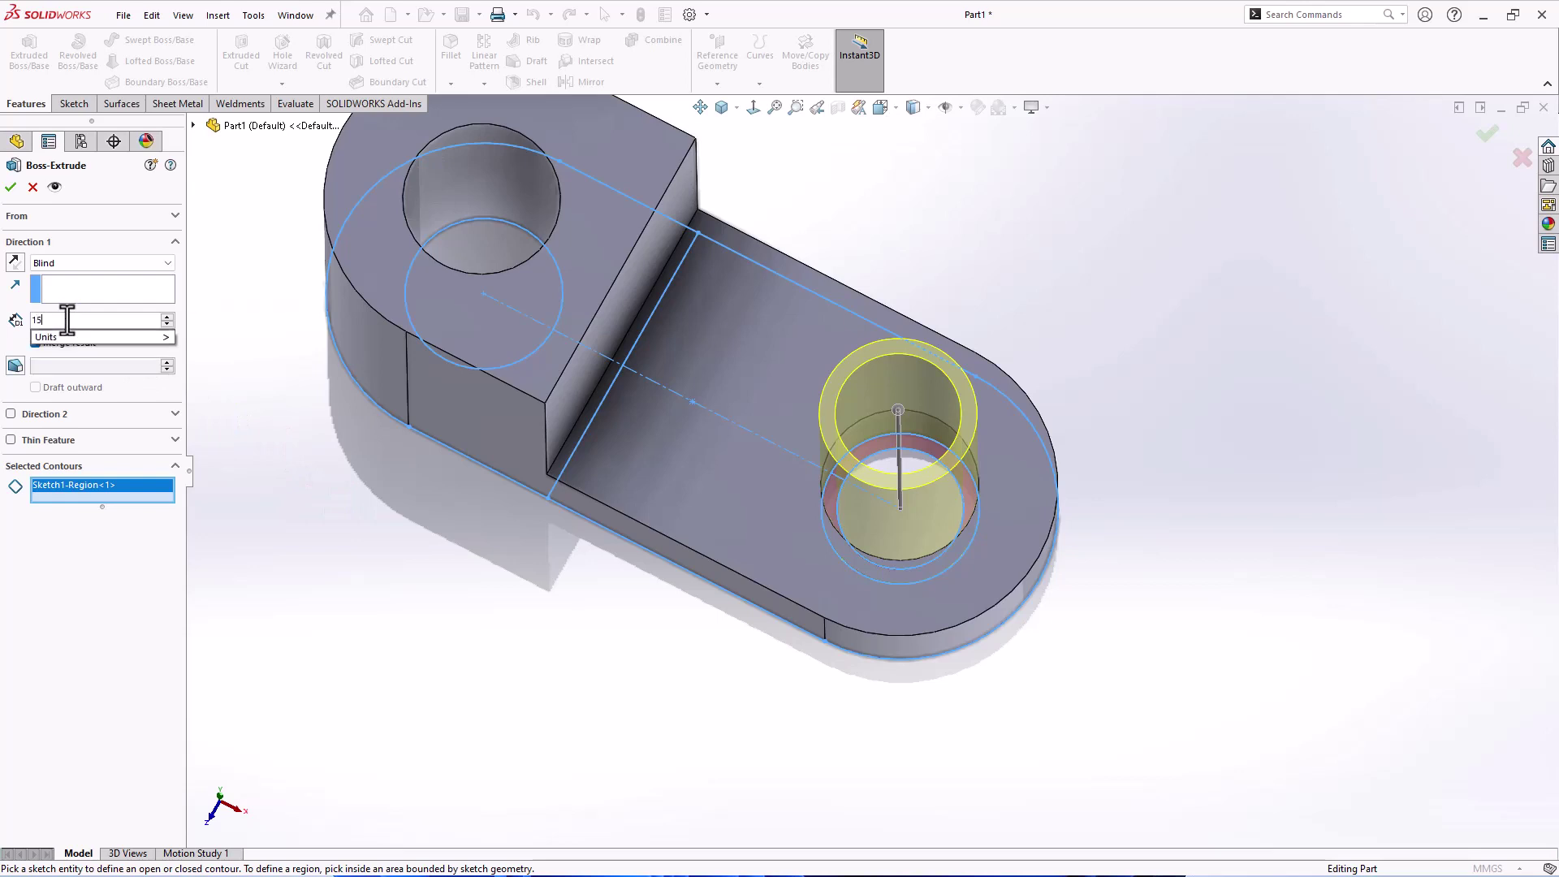
{"action": "left_click", "coordinate": [13, 188]}
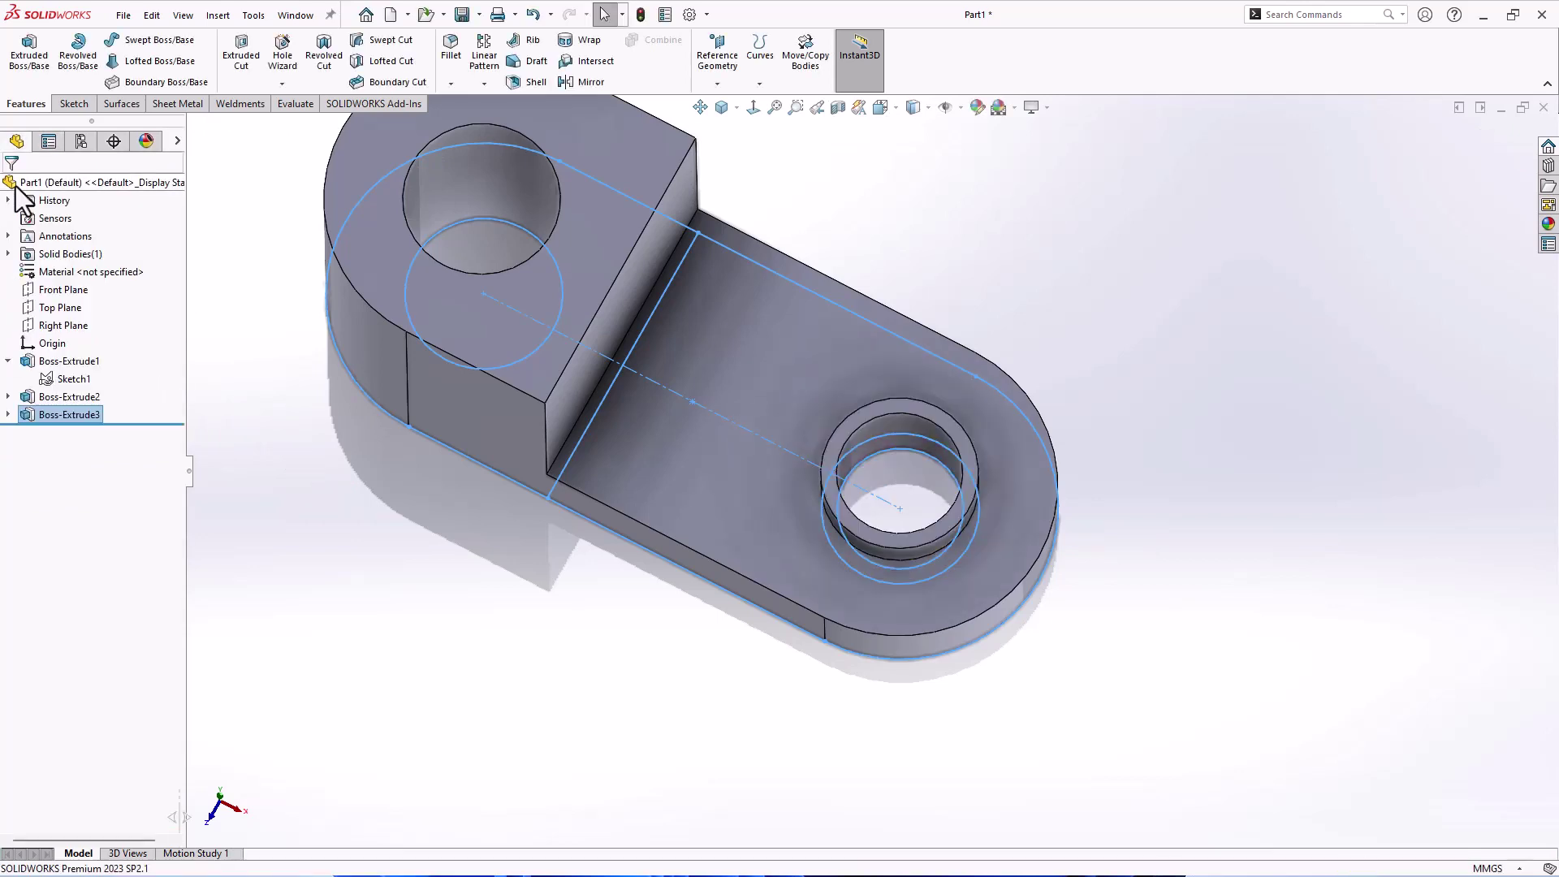
Step: In isometric view, fillet the inner edge between the tall block's vertical face and the base plate with a 5 mm radius
{"action": "left_click", "coordinate": [736, 108]}
{"action": "left_click", "coordinate": [743, 128]}
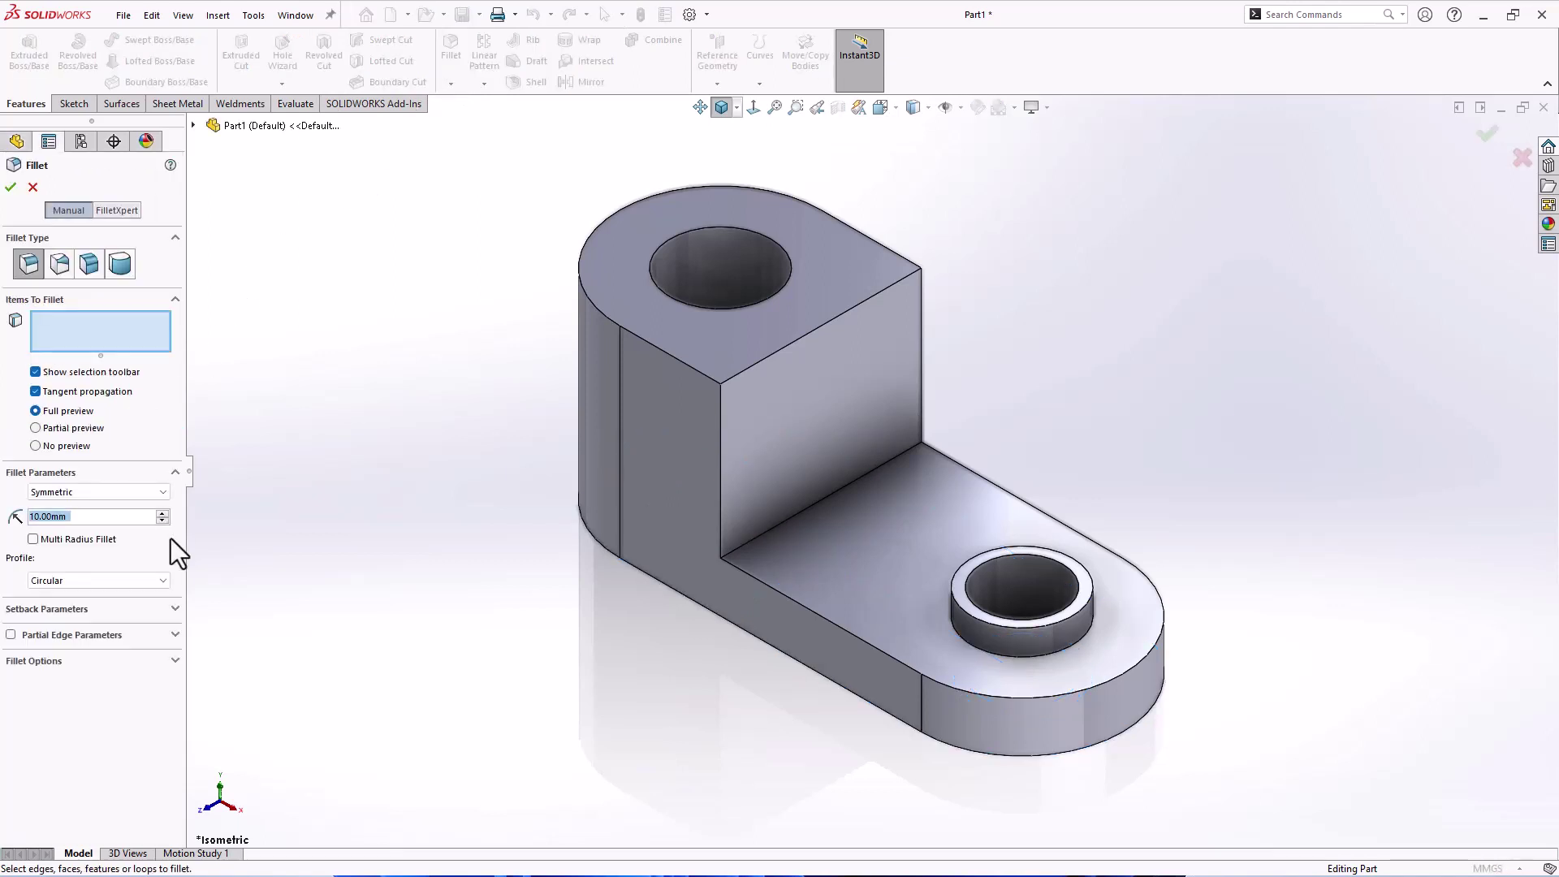
{"action": "type", "text": "5"}
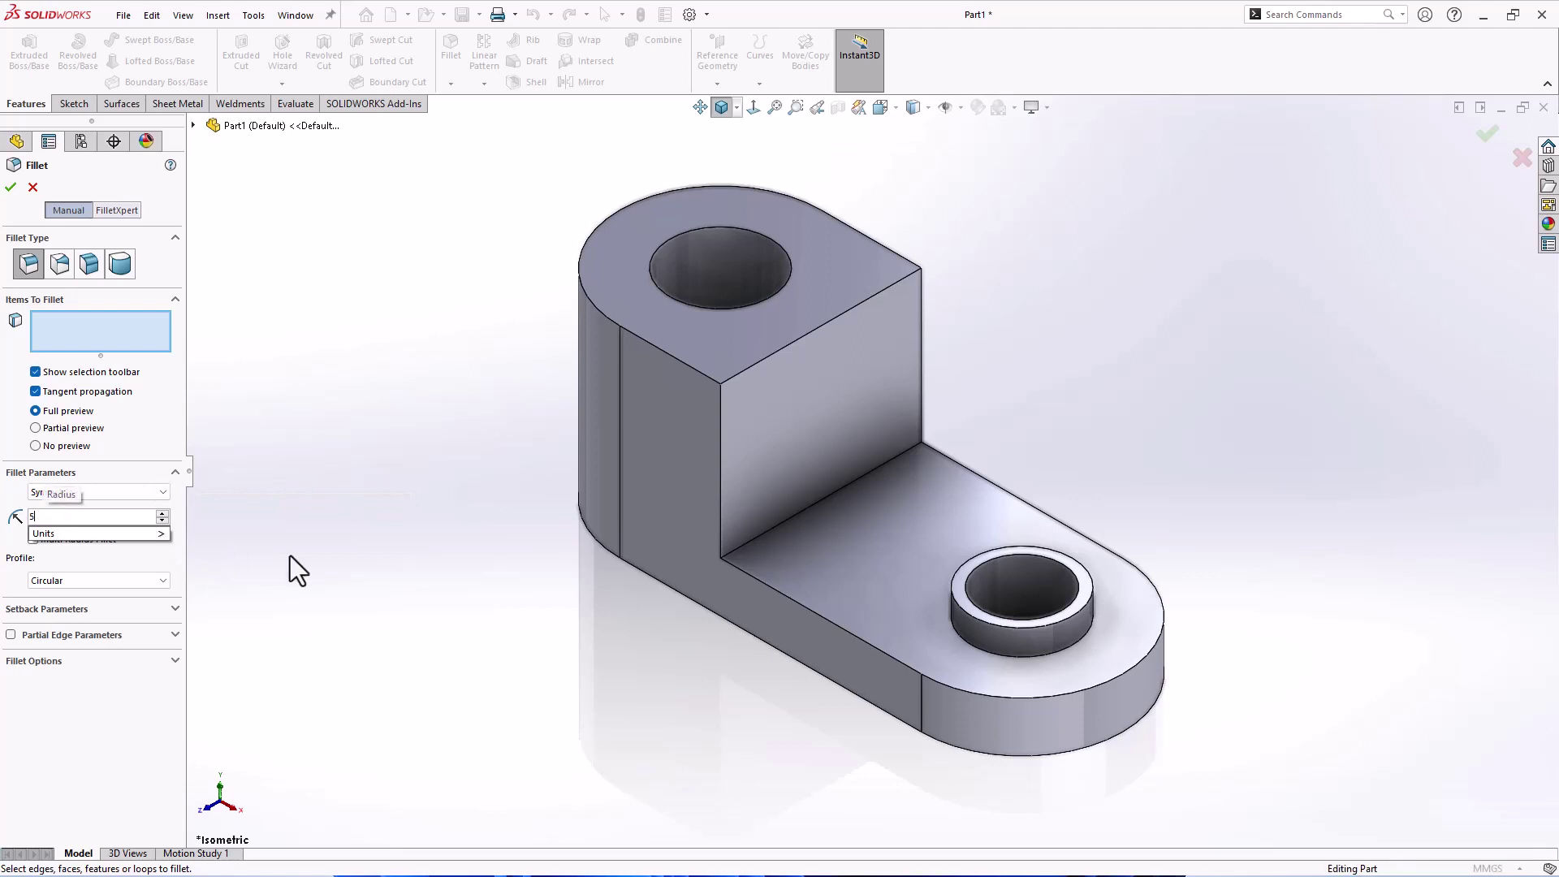
{"action": "left_click", "coordinate": [758, 537]}
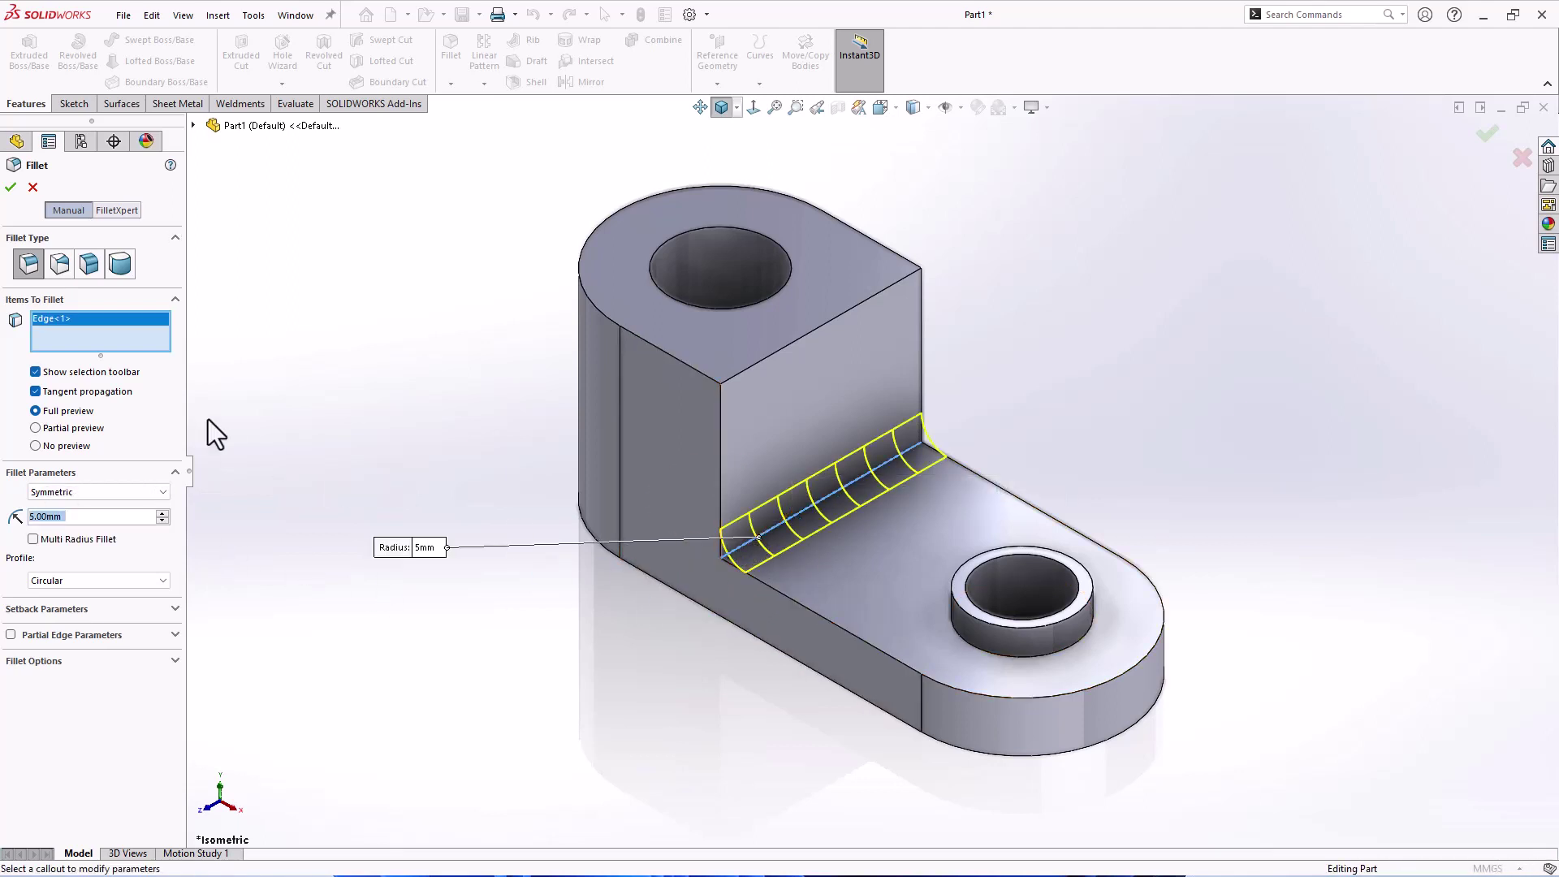
{"action": "left_click", "coordinate": [10, 188]}
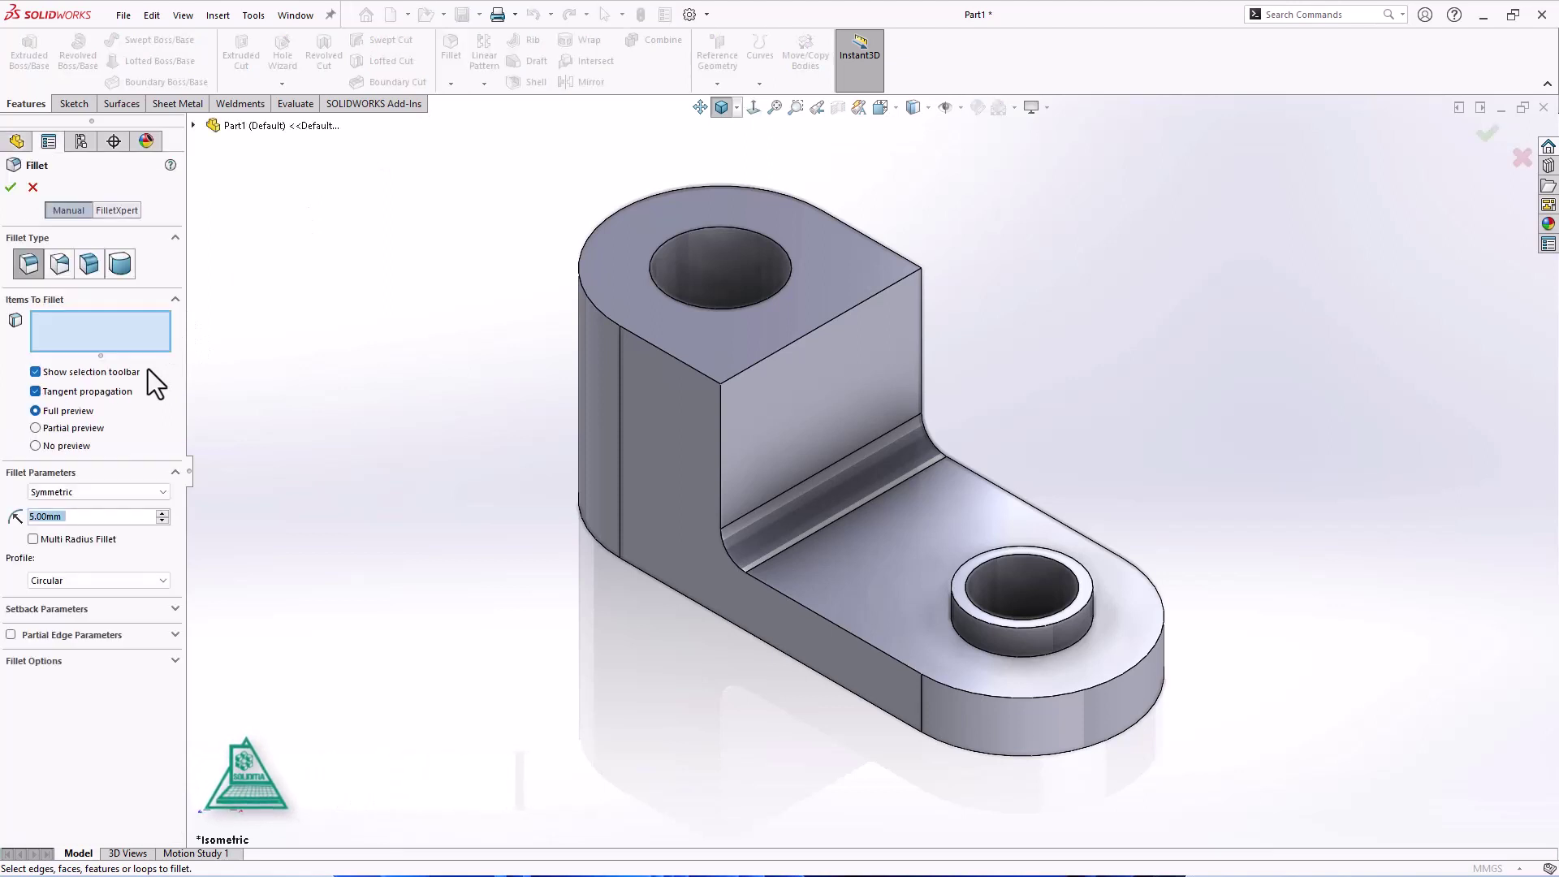
Step: Set a 2 mm fillet radius and select the circular edge where the ring boss meets the base plate
{"action": "type", "text": "2"}
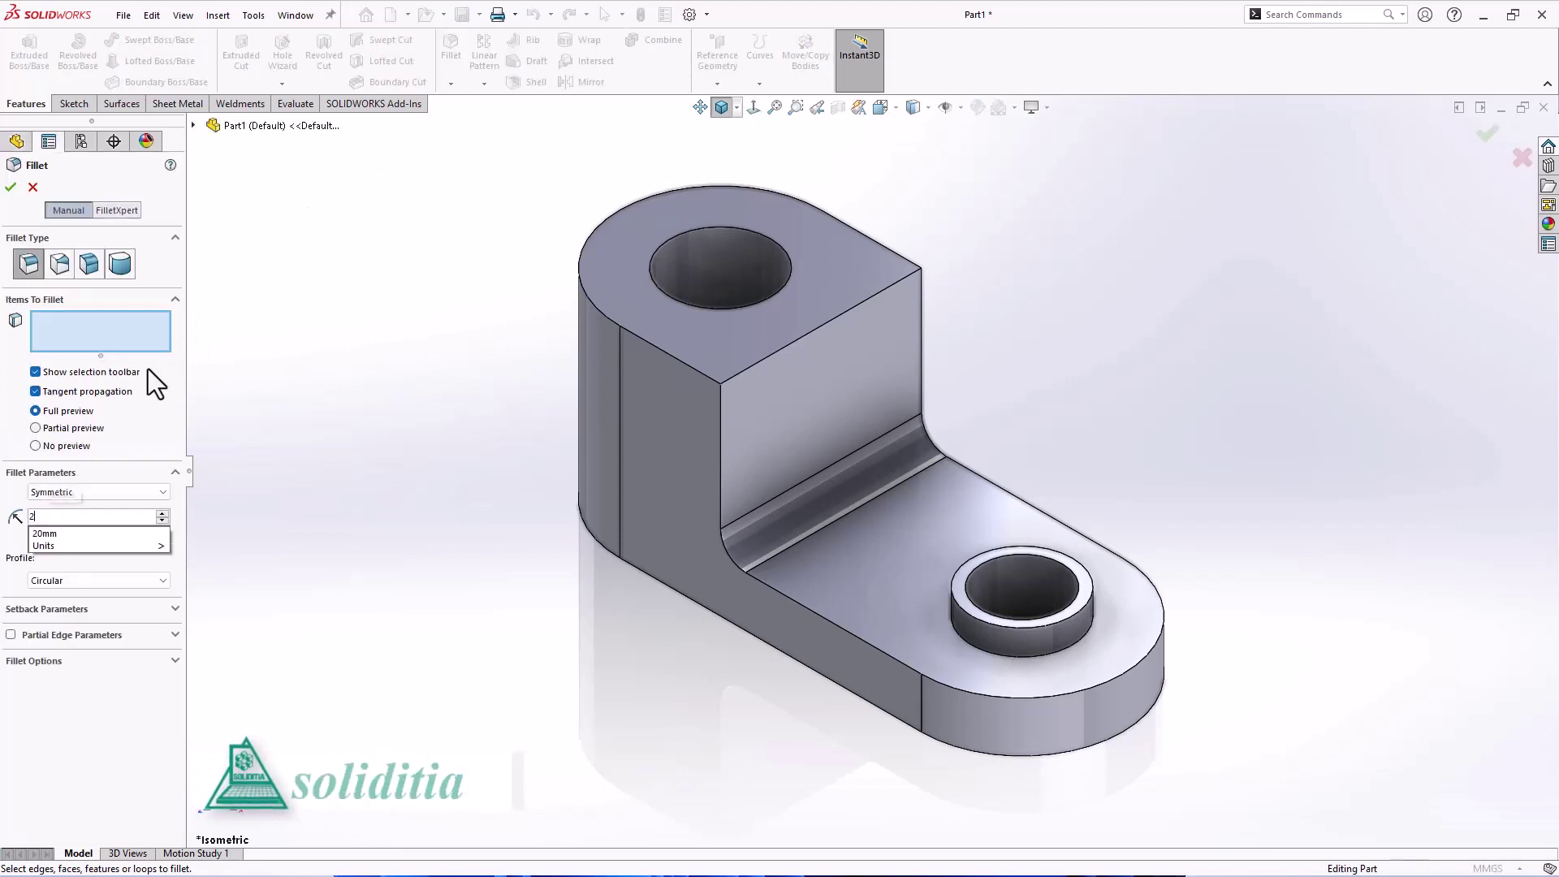
{"action": "left_click", "coordinate": [966, 639]}
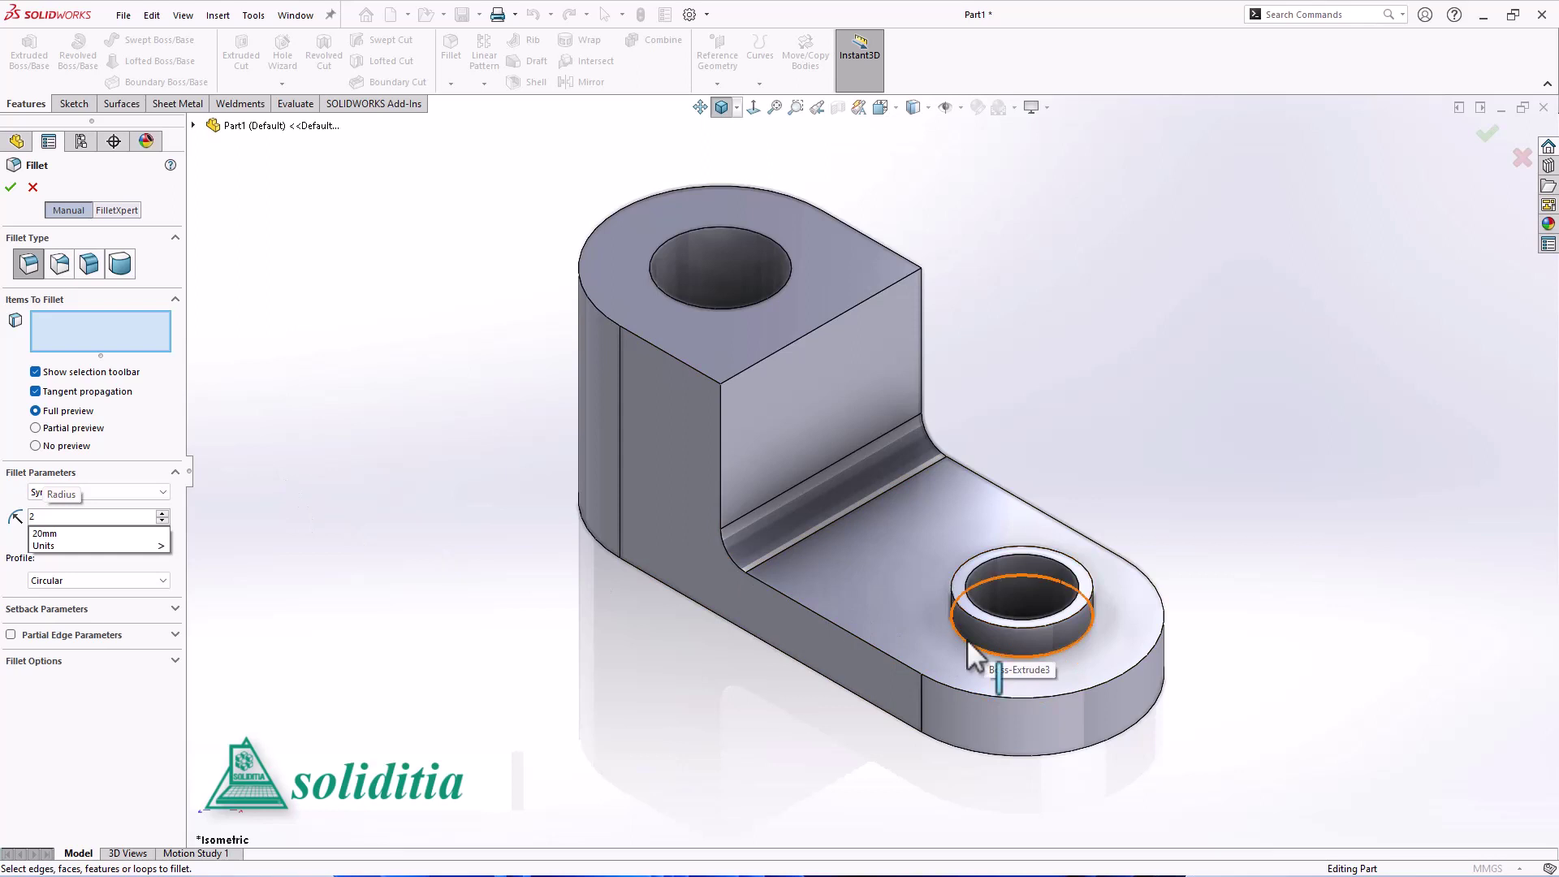